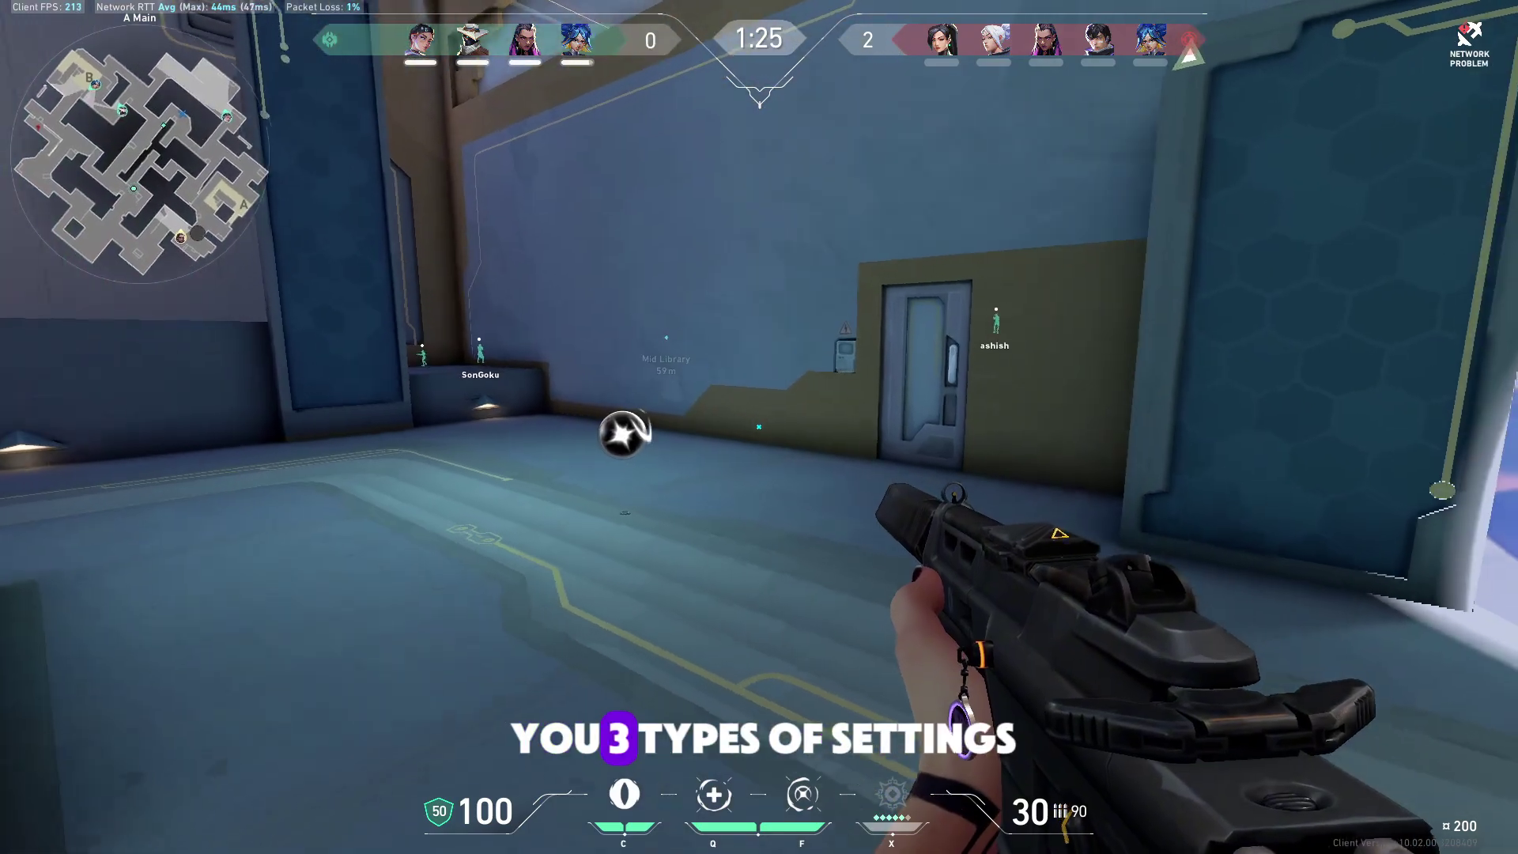
key(w)
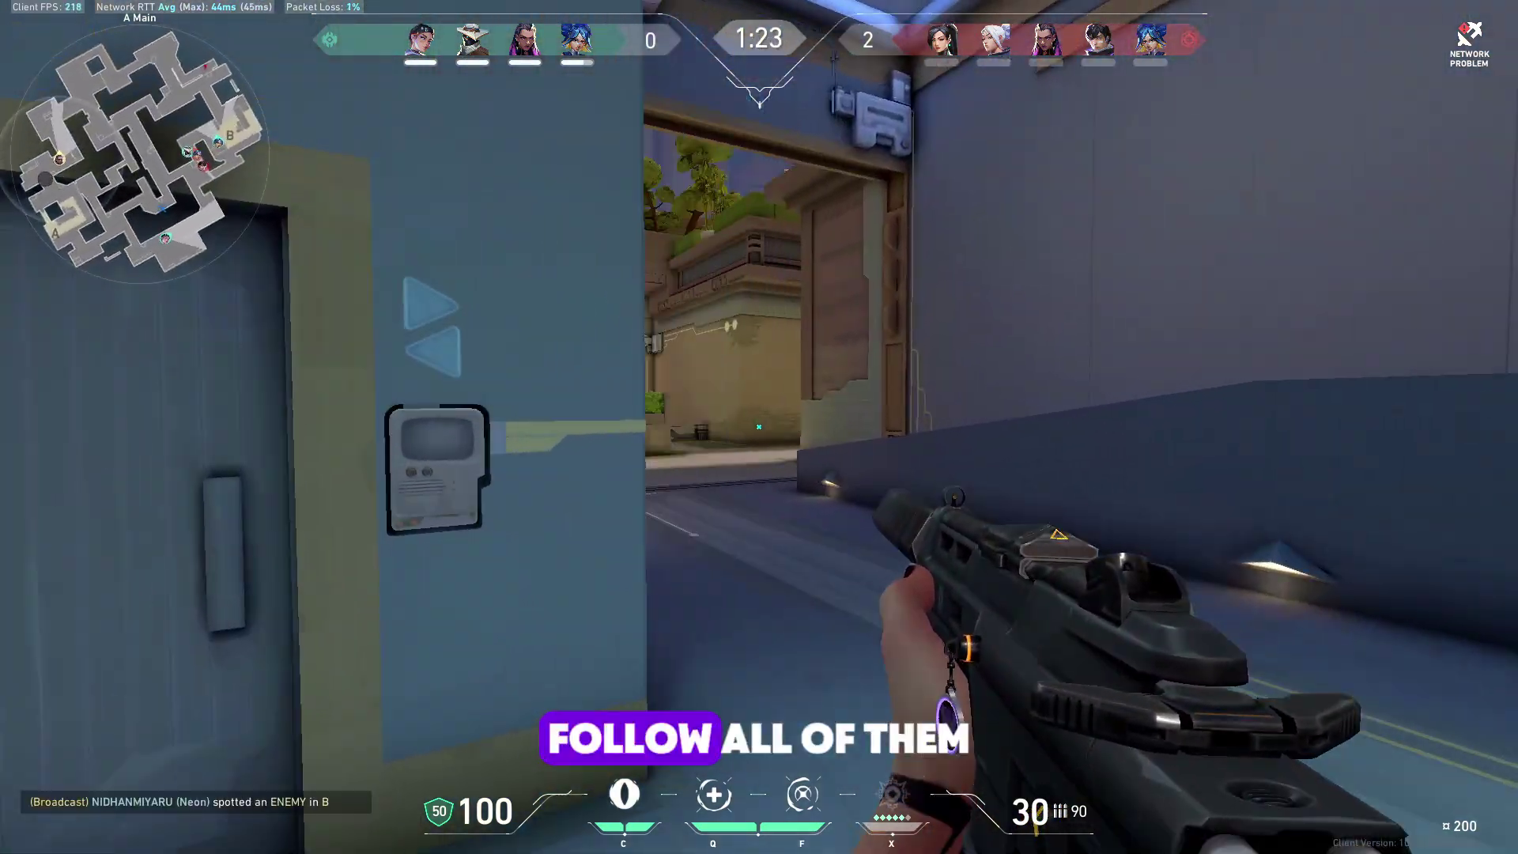
key(w)
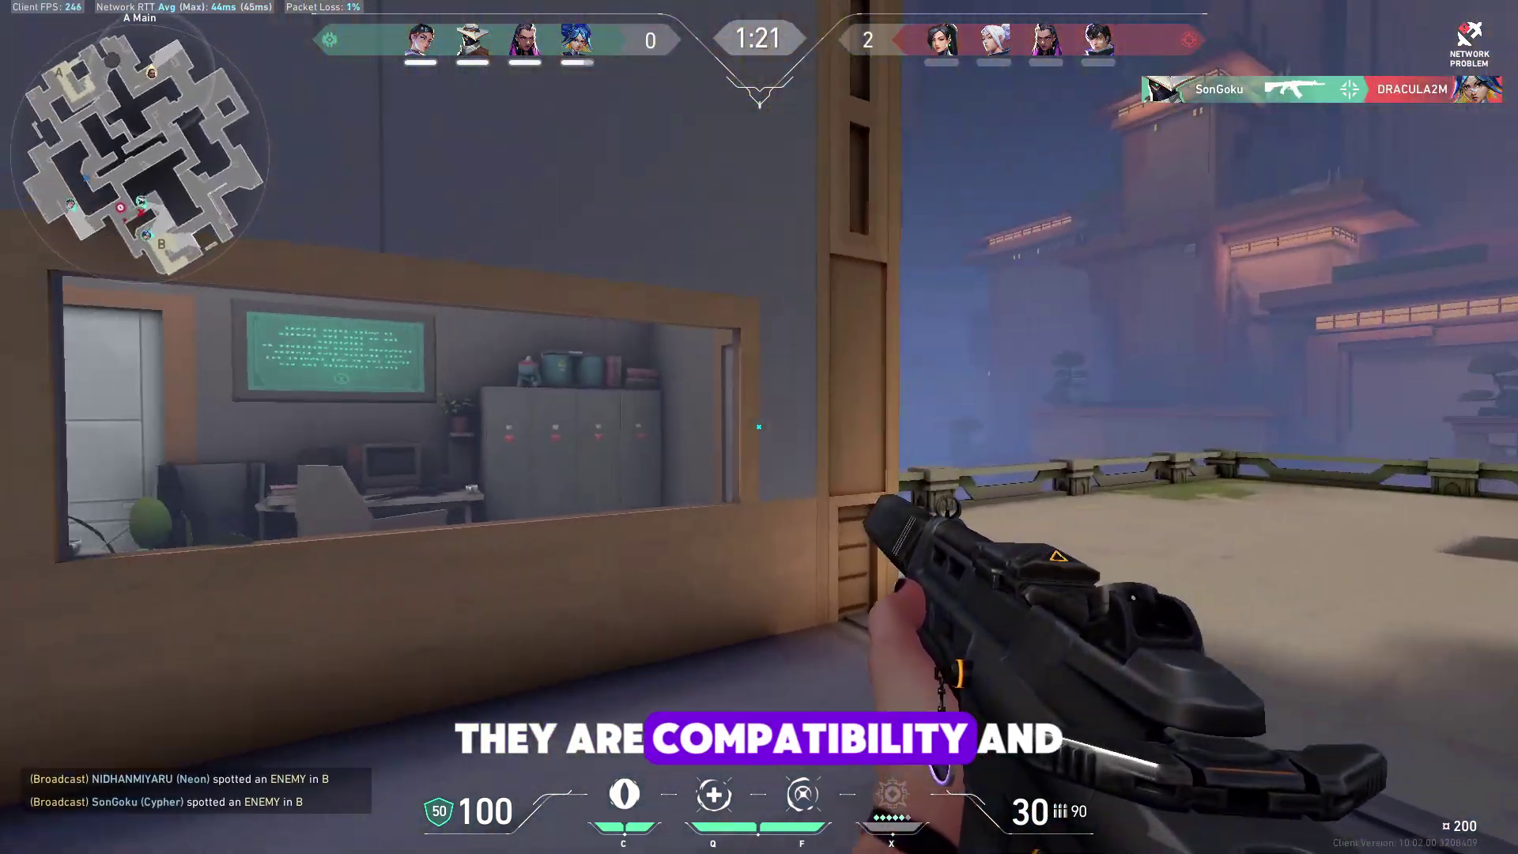
key(w)
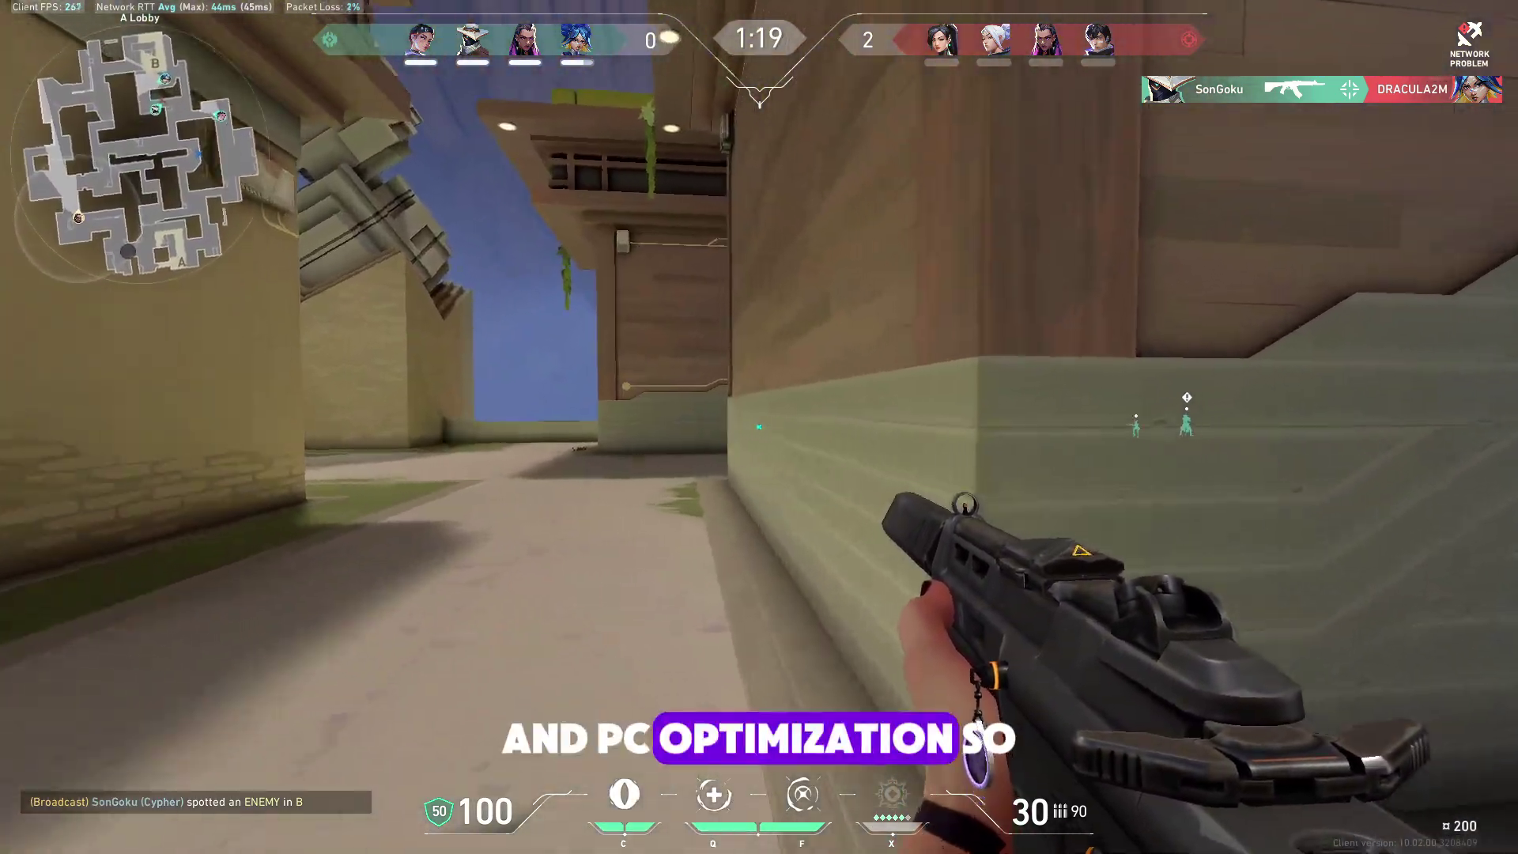
key(w)
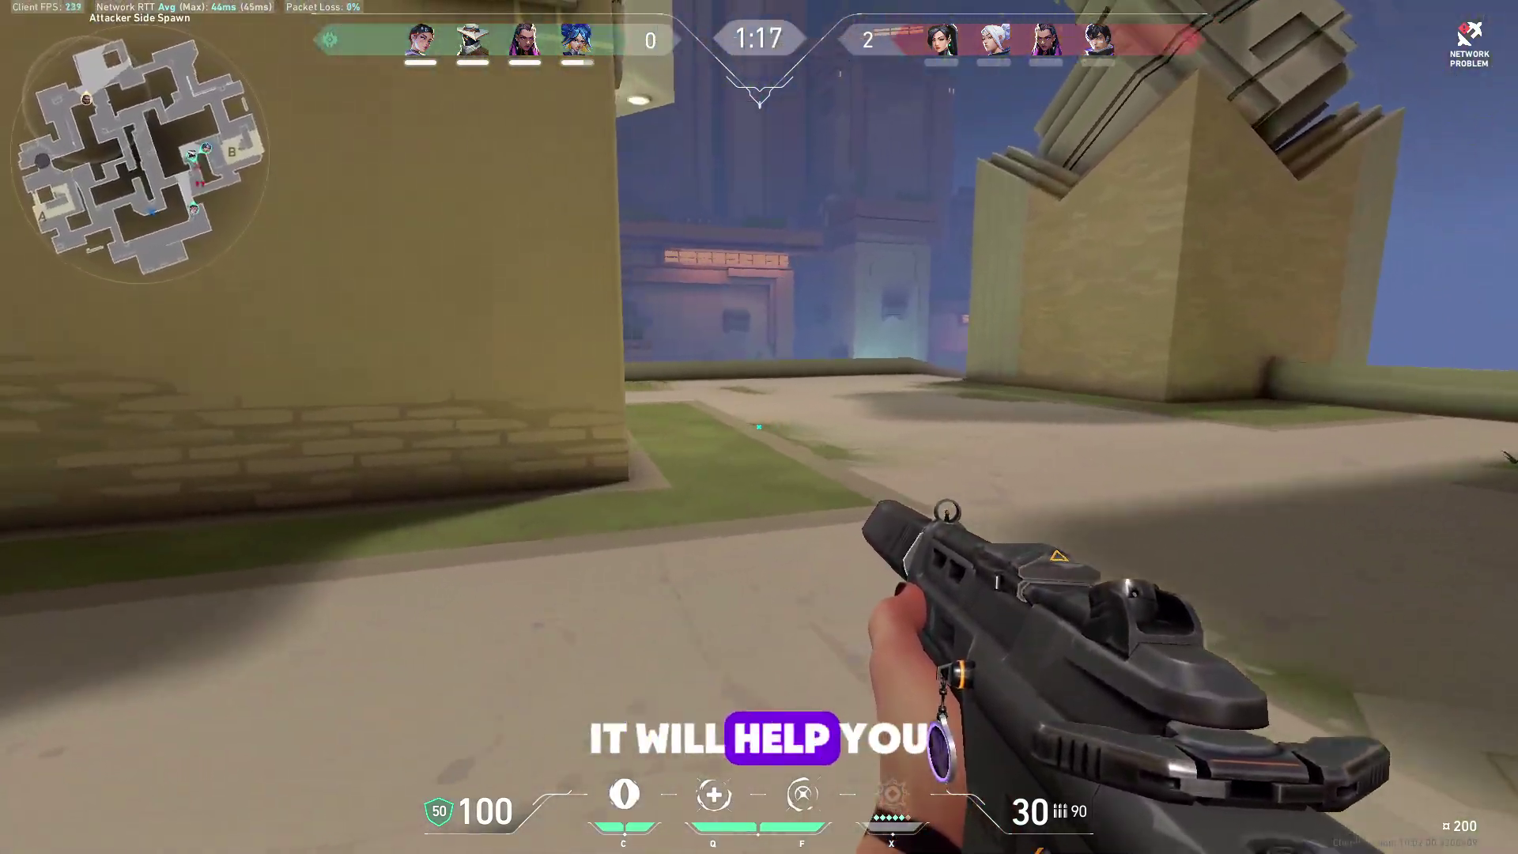
key(w)
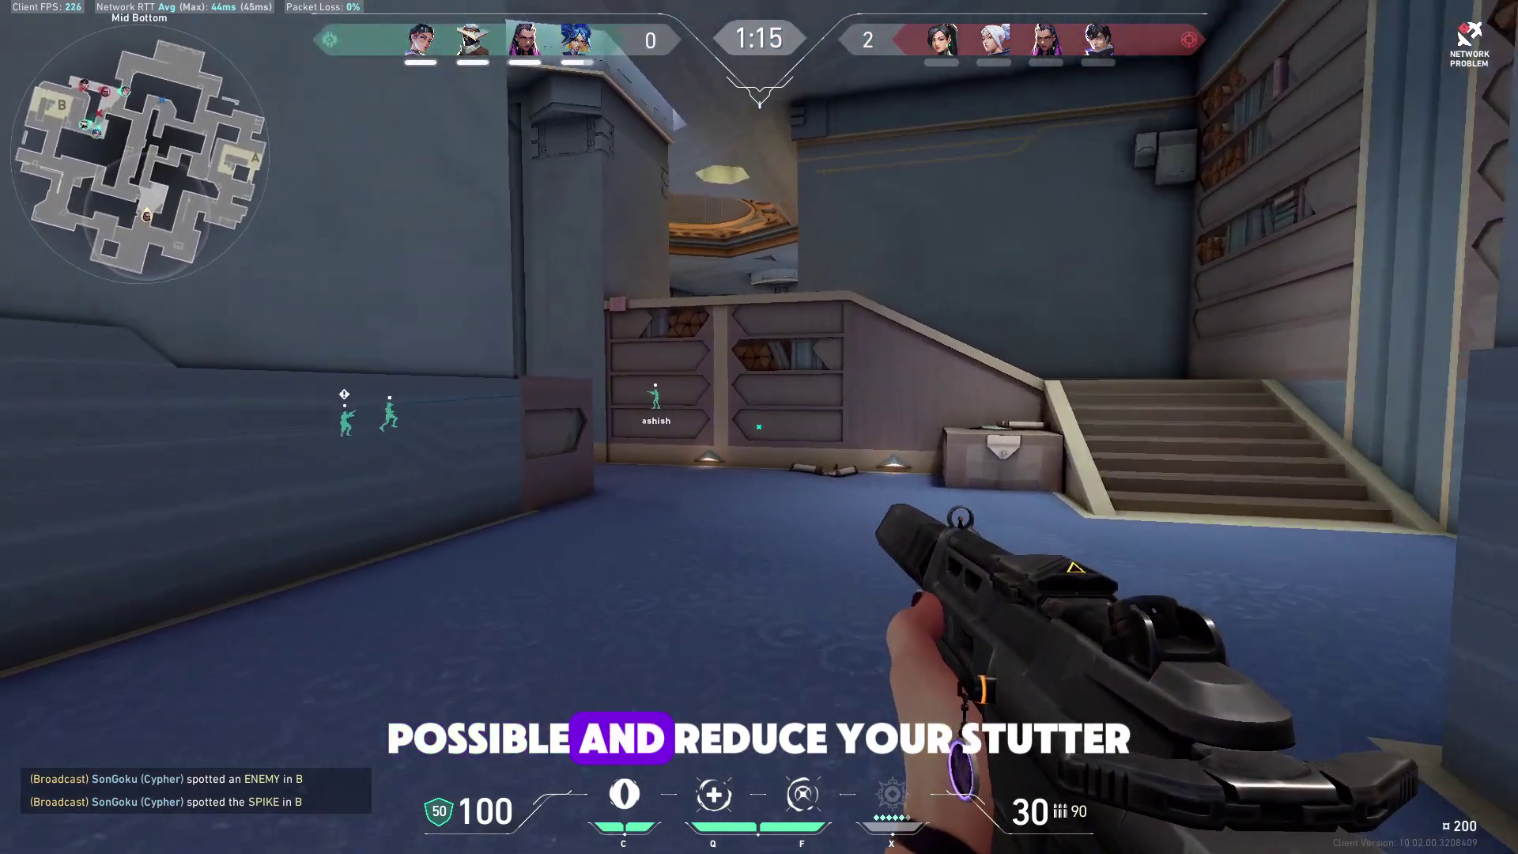
key(w)
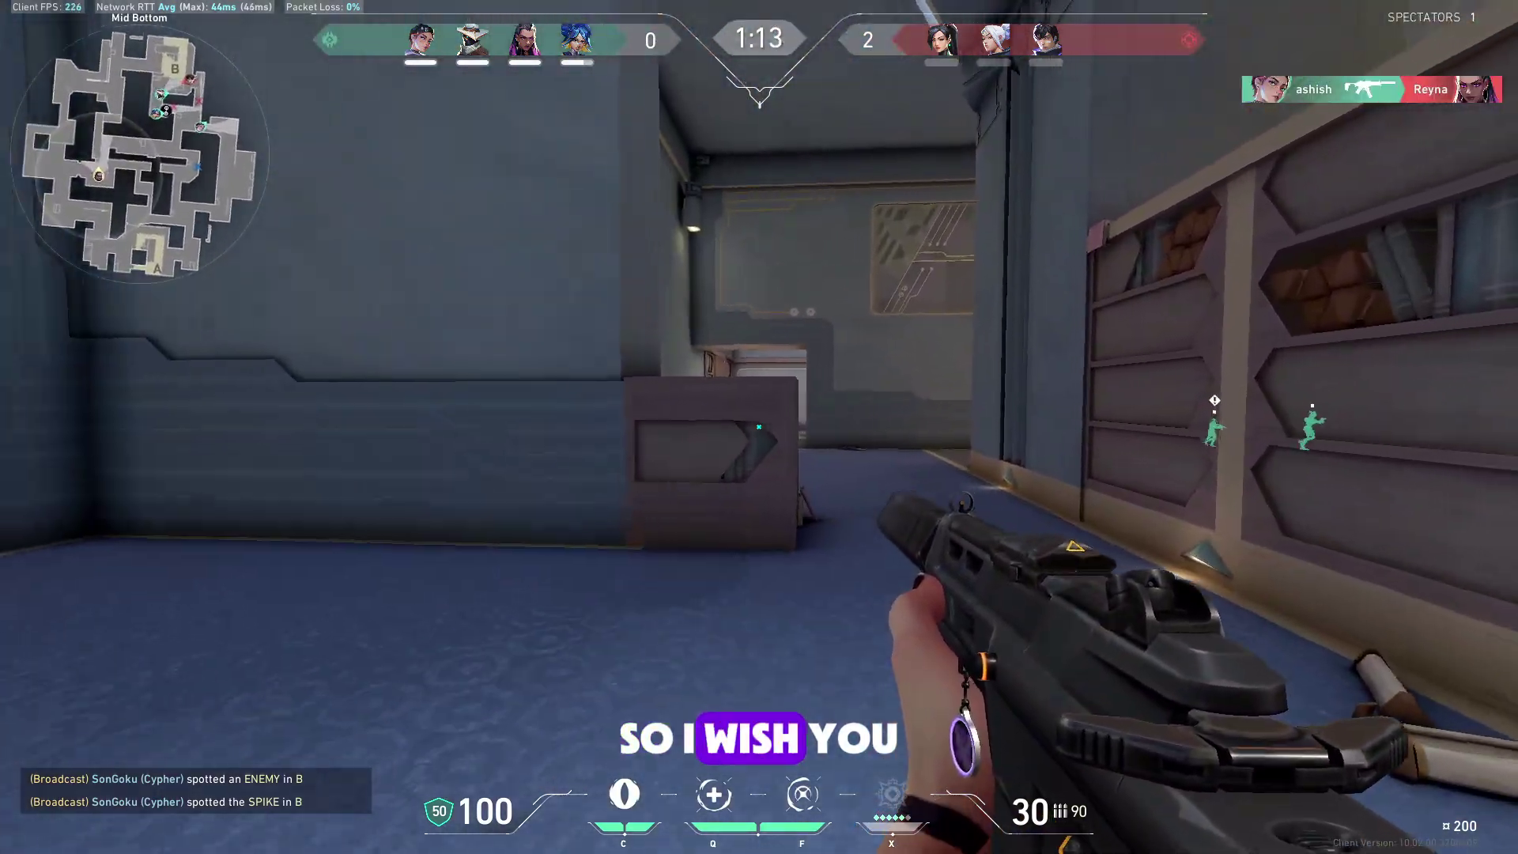
key(3)
key(w)
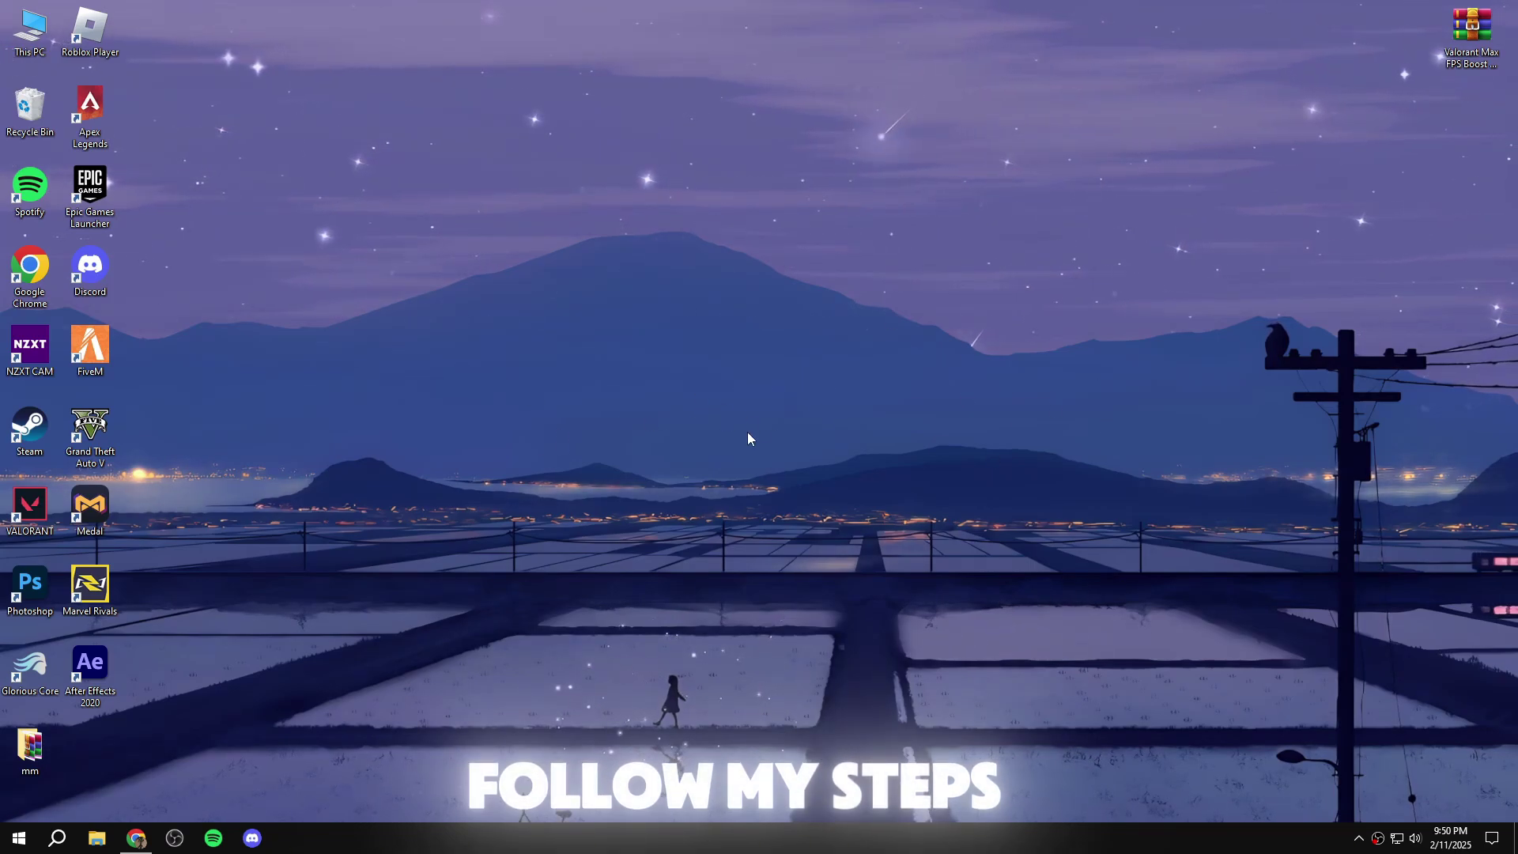
- Search Windows for "advanced", view the advanced system settings and open the Performance settings
click(52, 845)
text(ad)
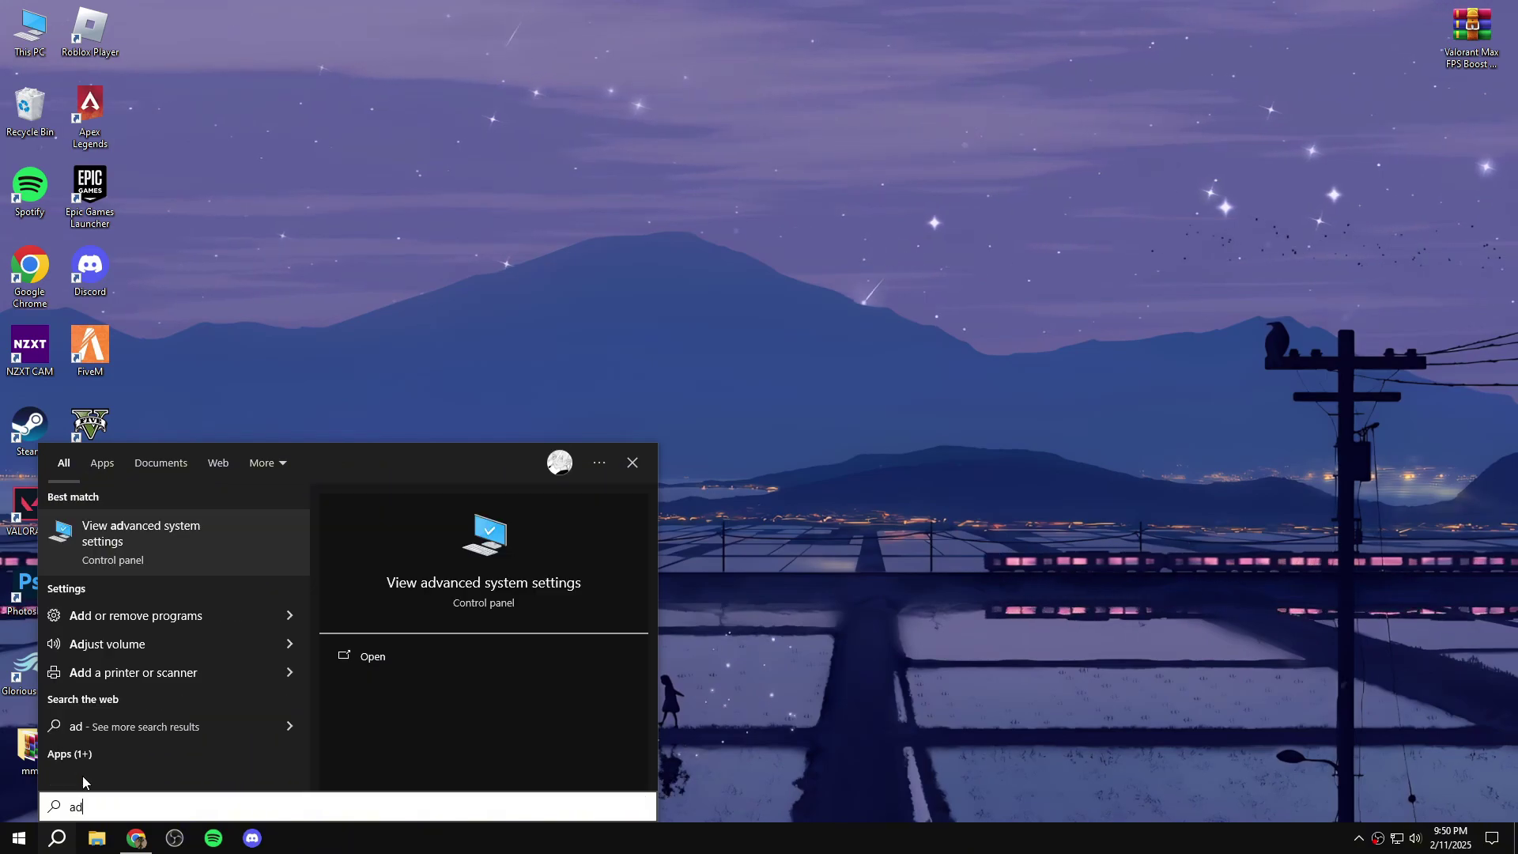
text(vanced)
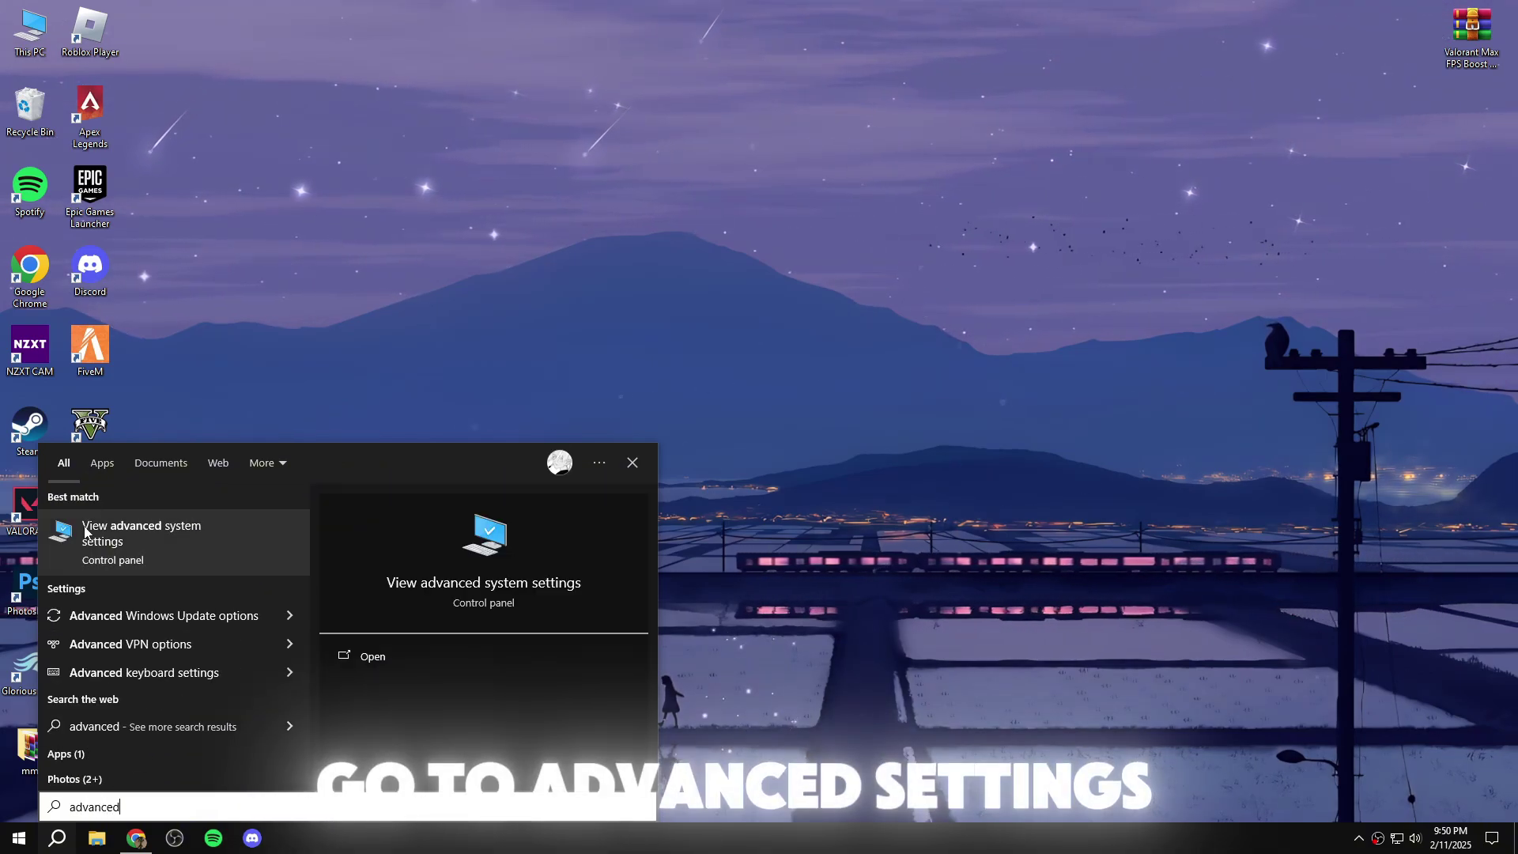
click(196, 544)
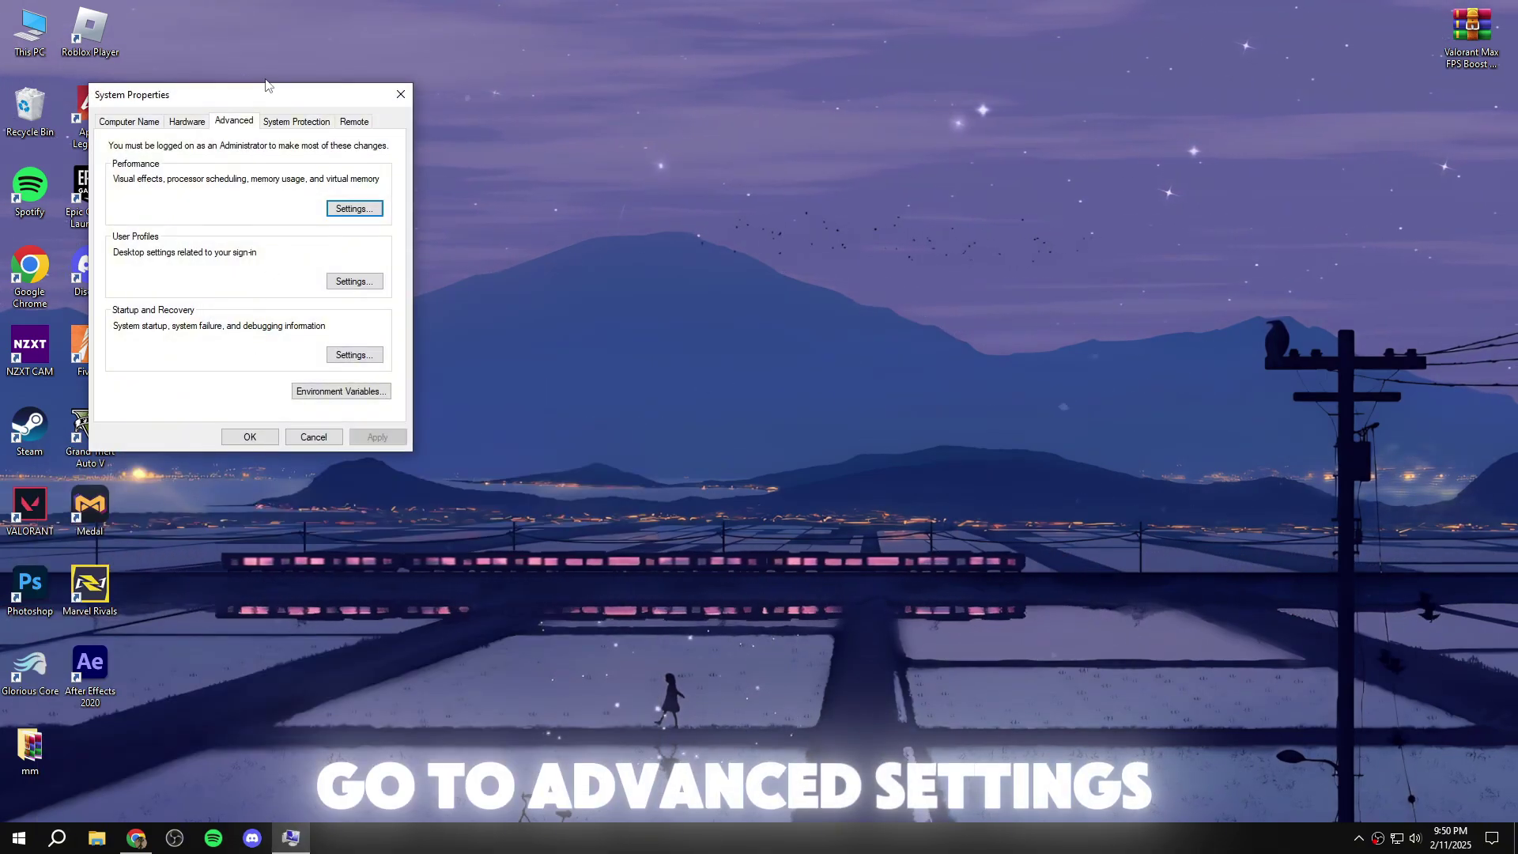
drag(275, 97, 492, 202)
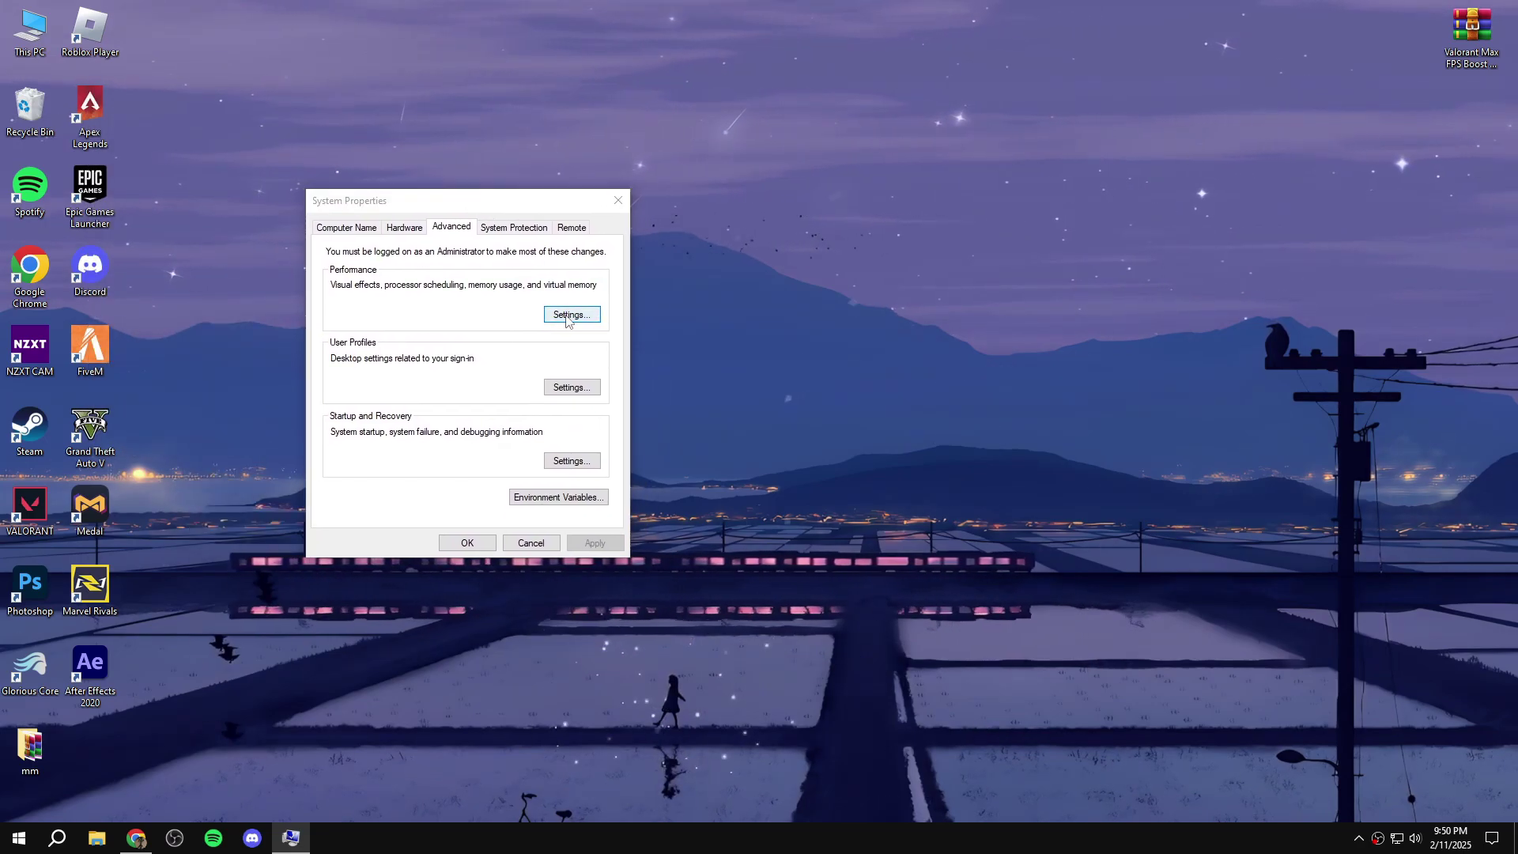
click(572, 313)
- Adjust visual effects for best performance, keeping only smooth edges of screen fonts and thumbnails instead of icons, and apply
click(355, 385)
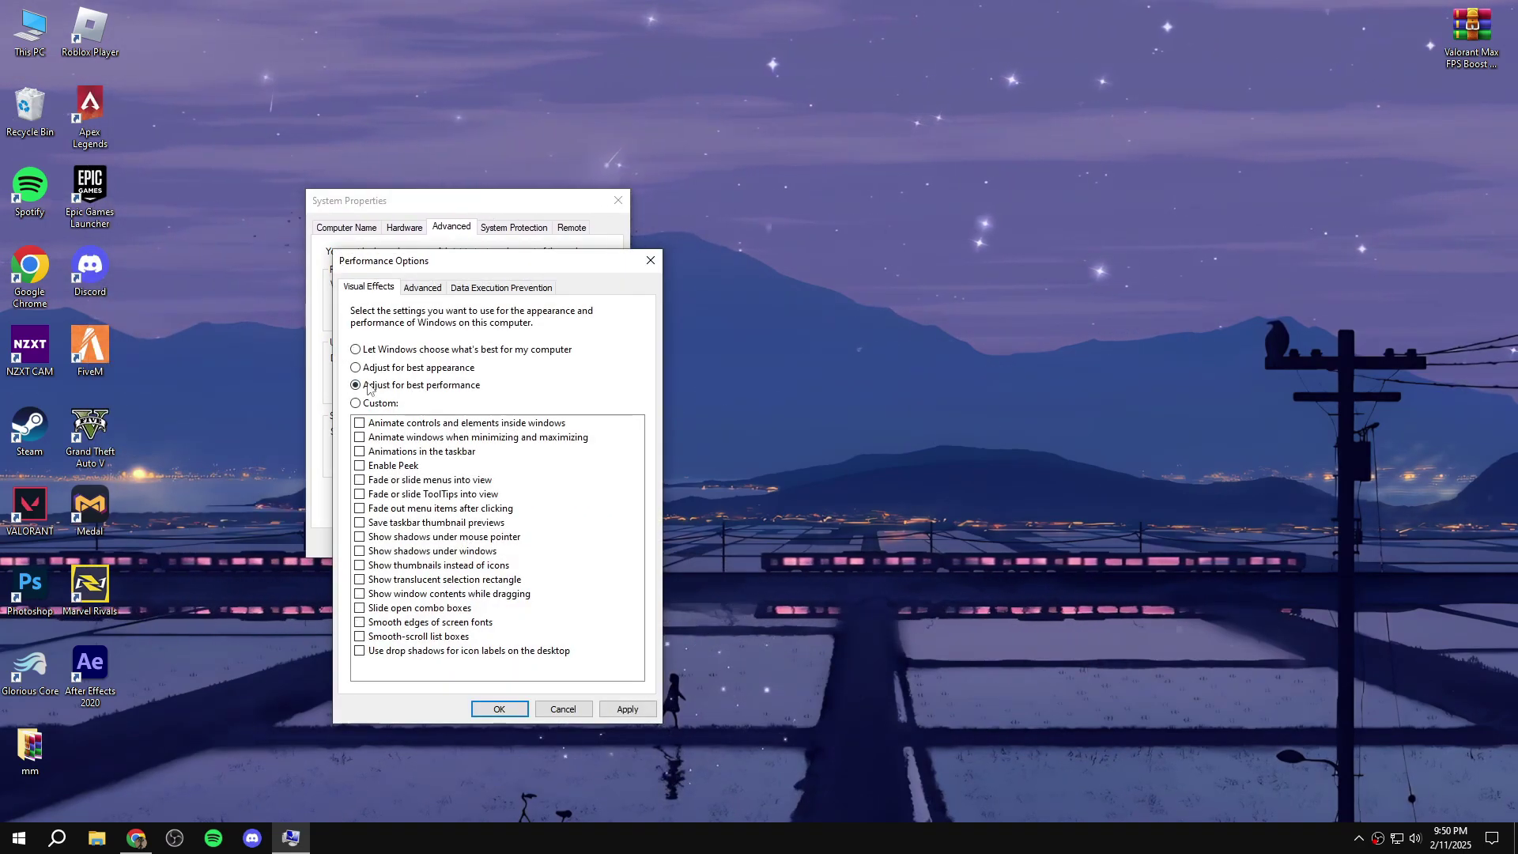
click(372, 623)
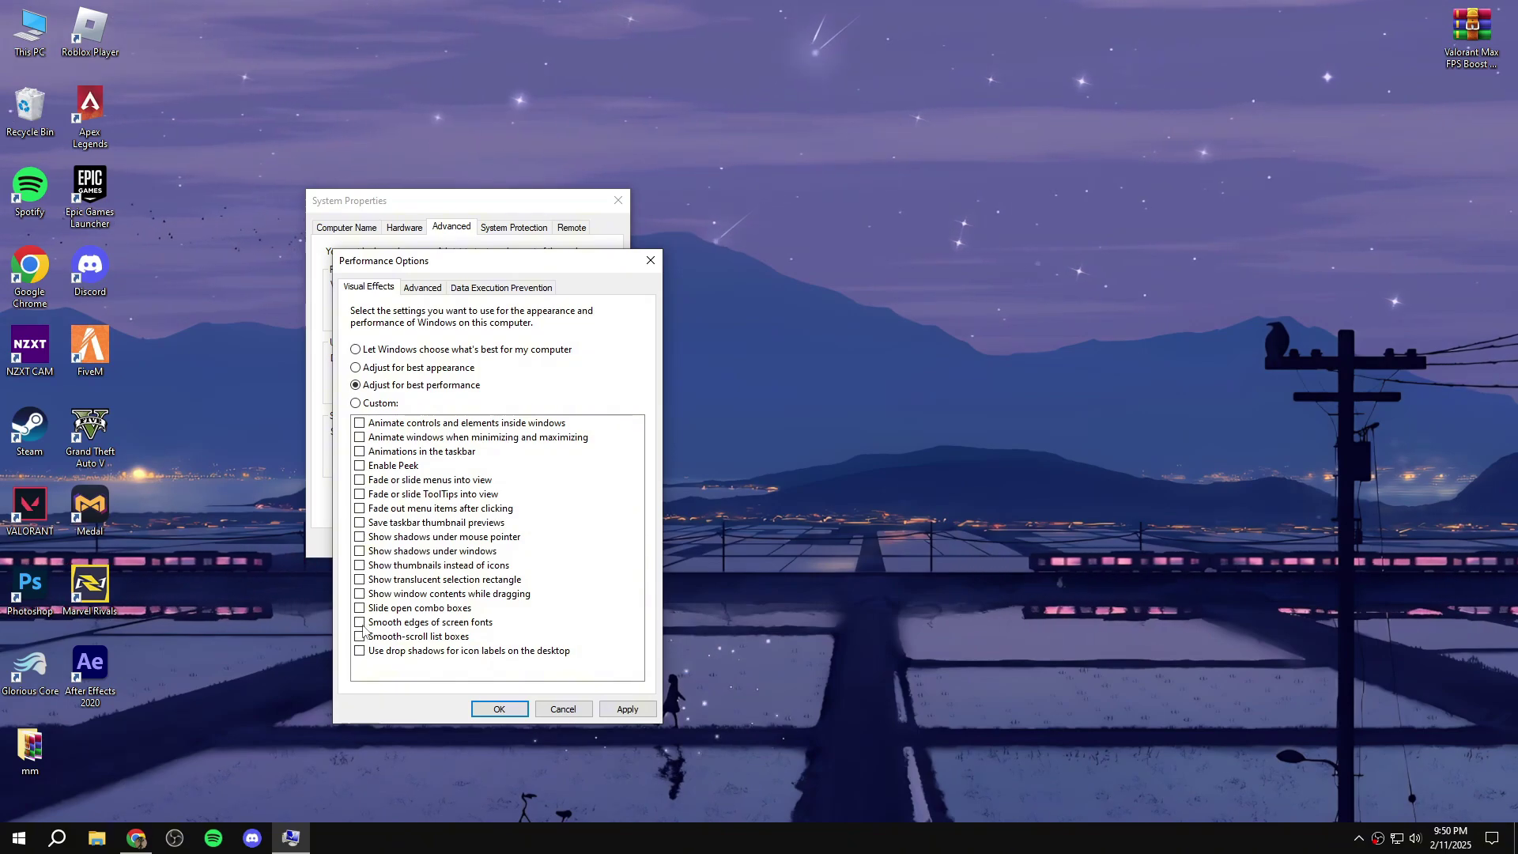
click(377, 566)
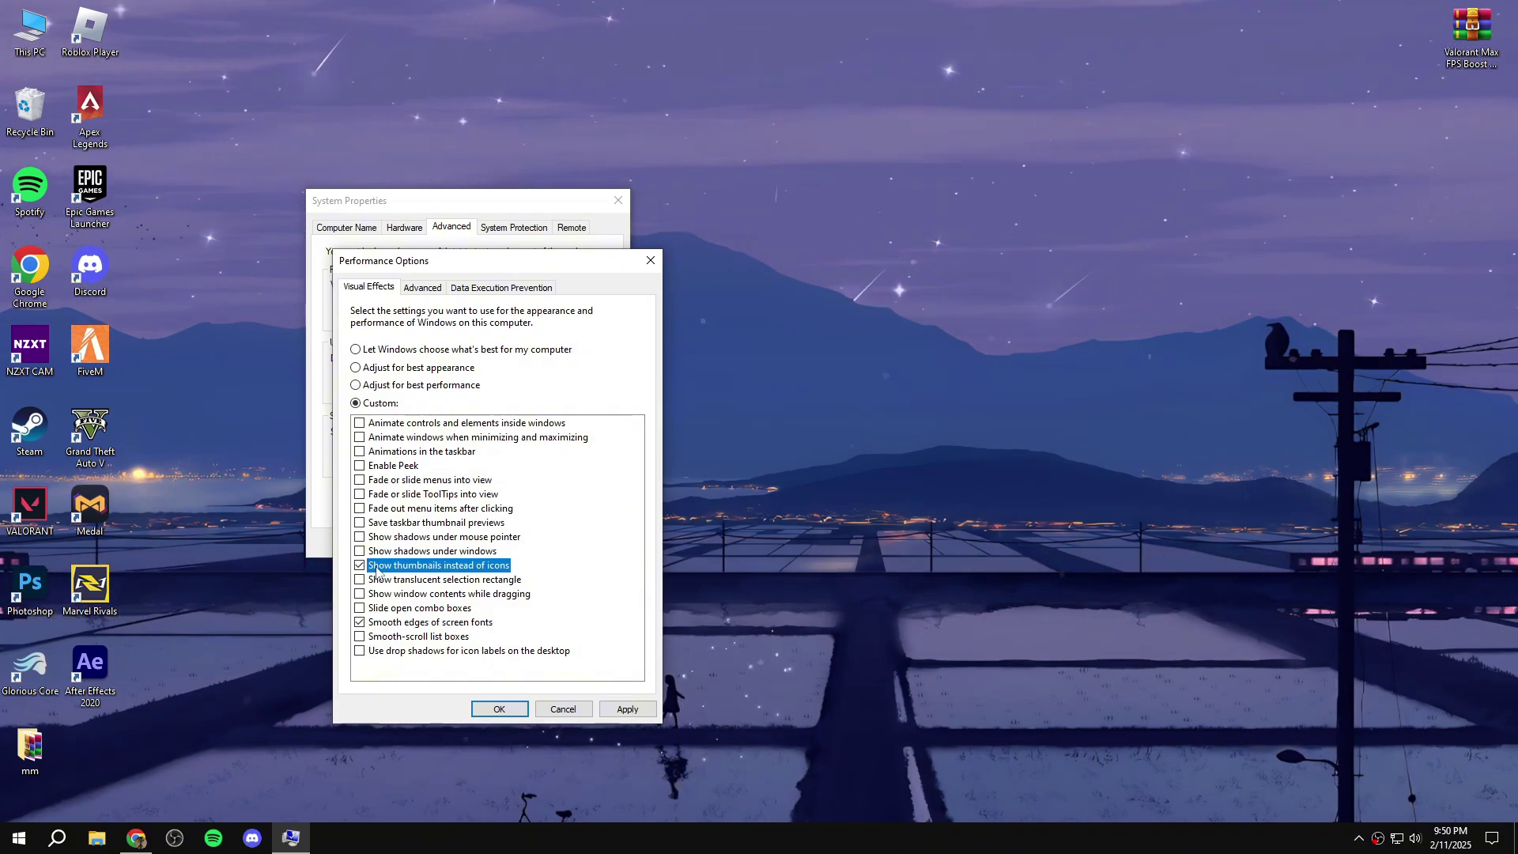
click(627, 708)
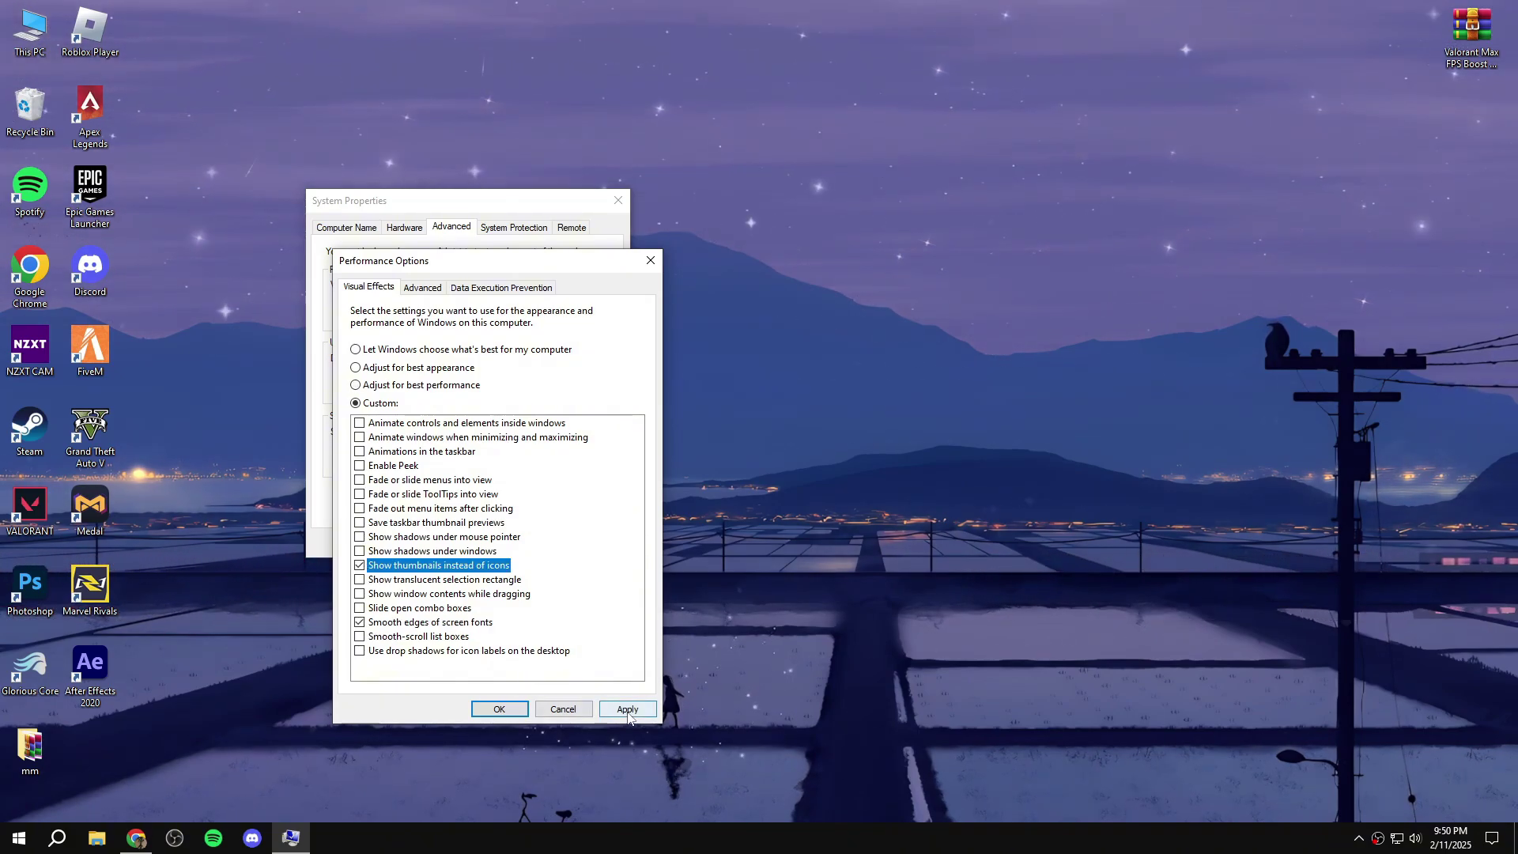
click(500, 709)
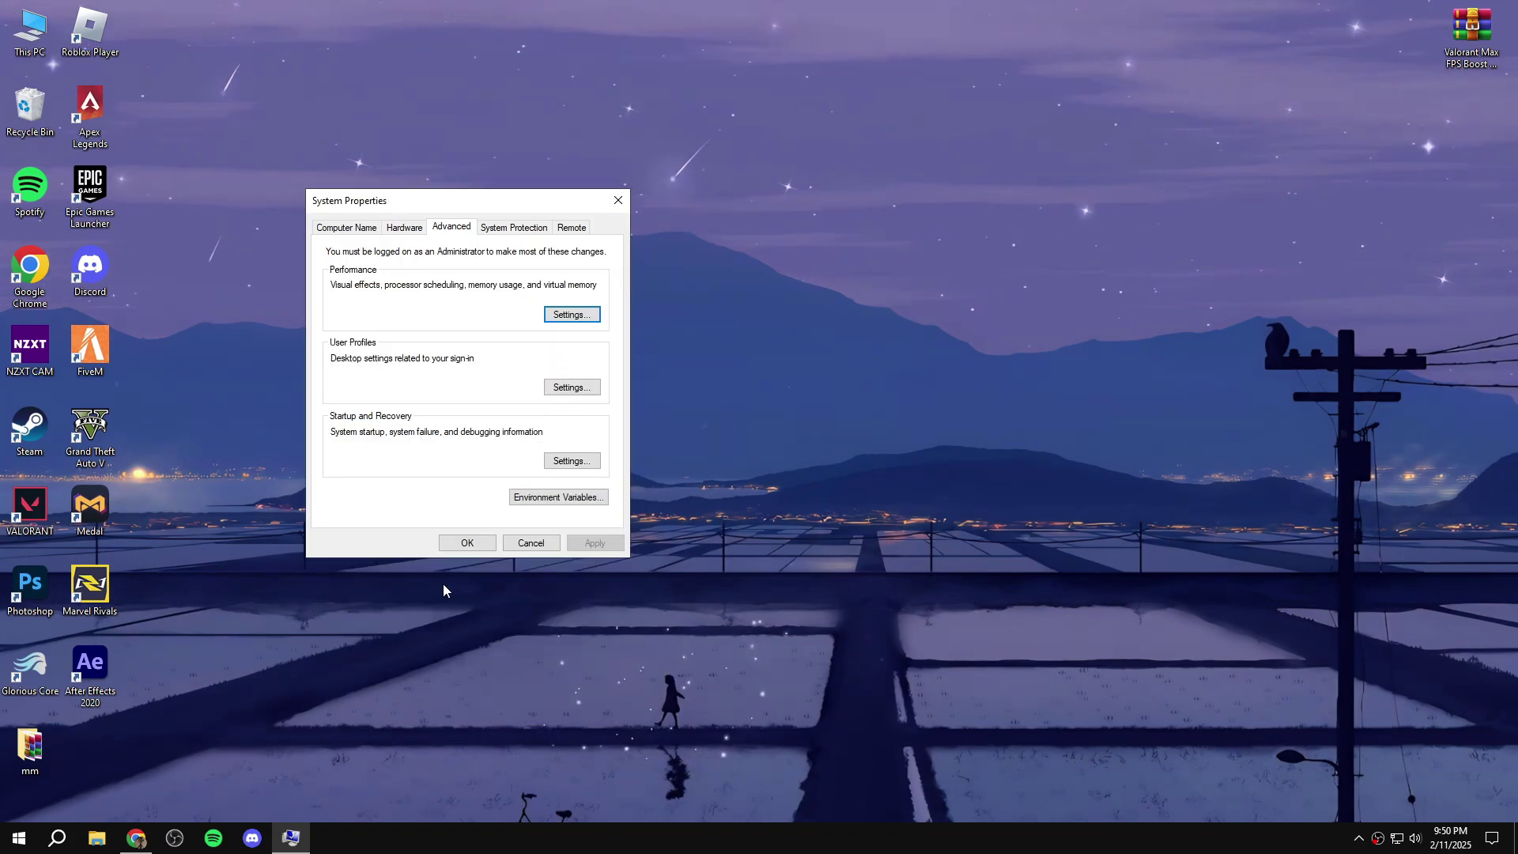
key(Return)
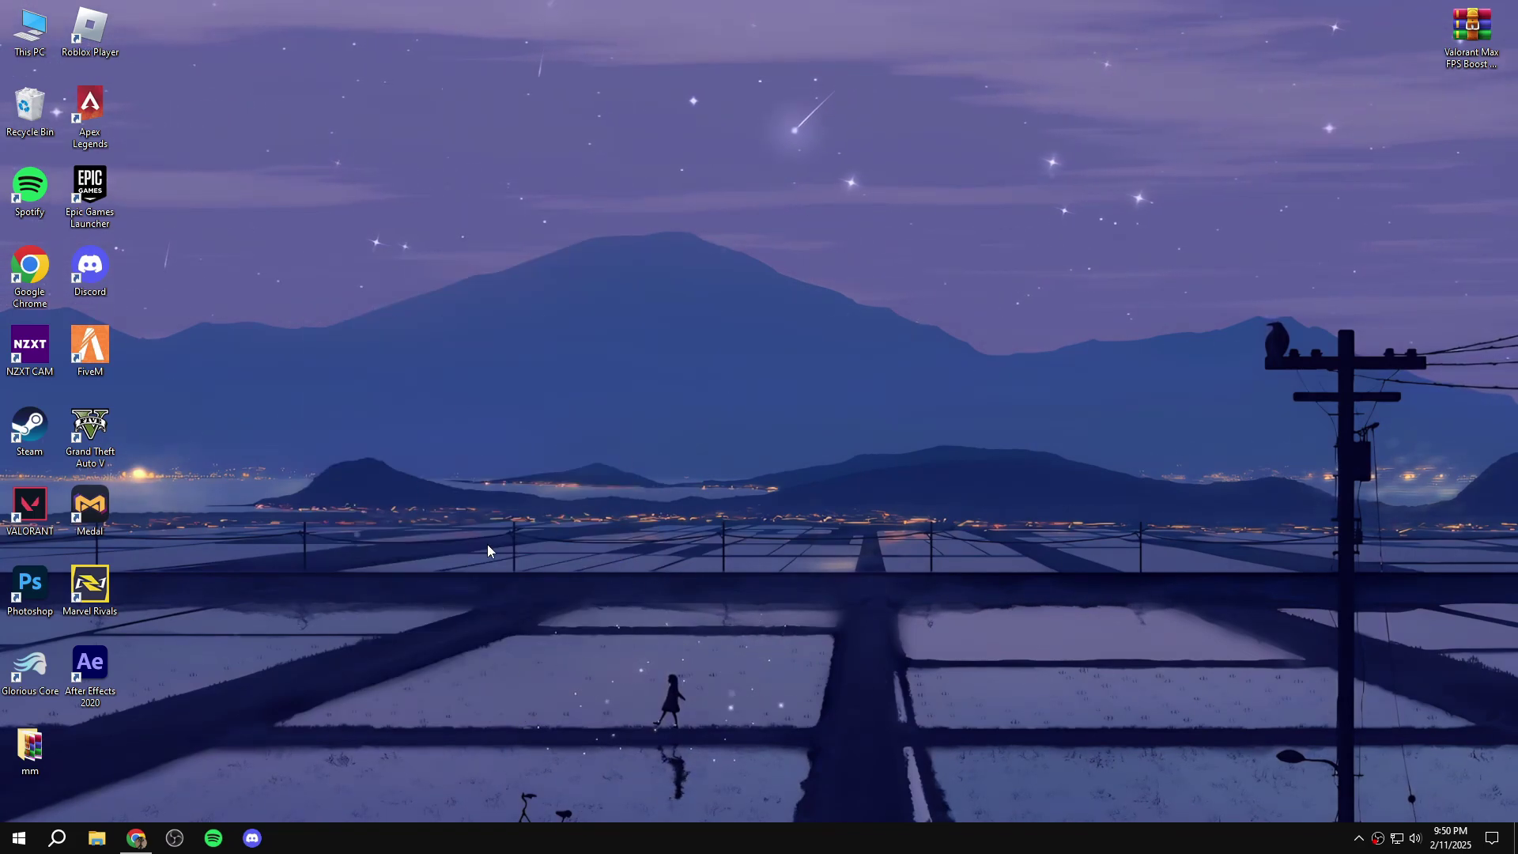
- Open Windows Settings and check the Notifications & actions options in the System category
click(55, 850)
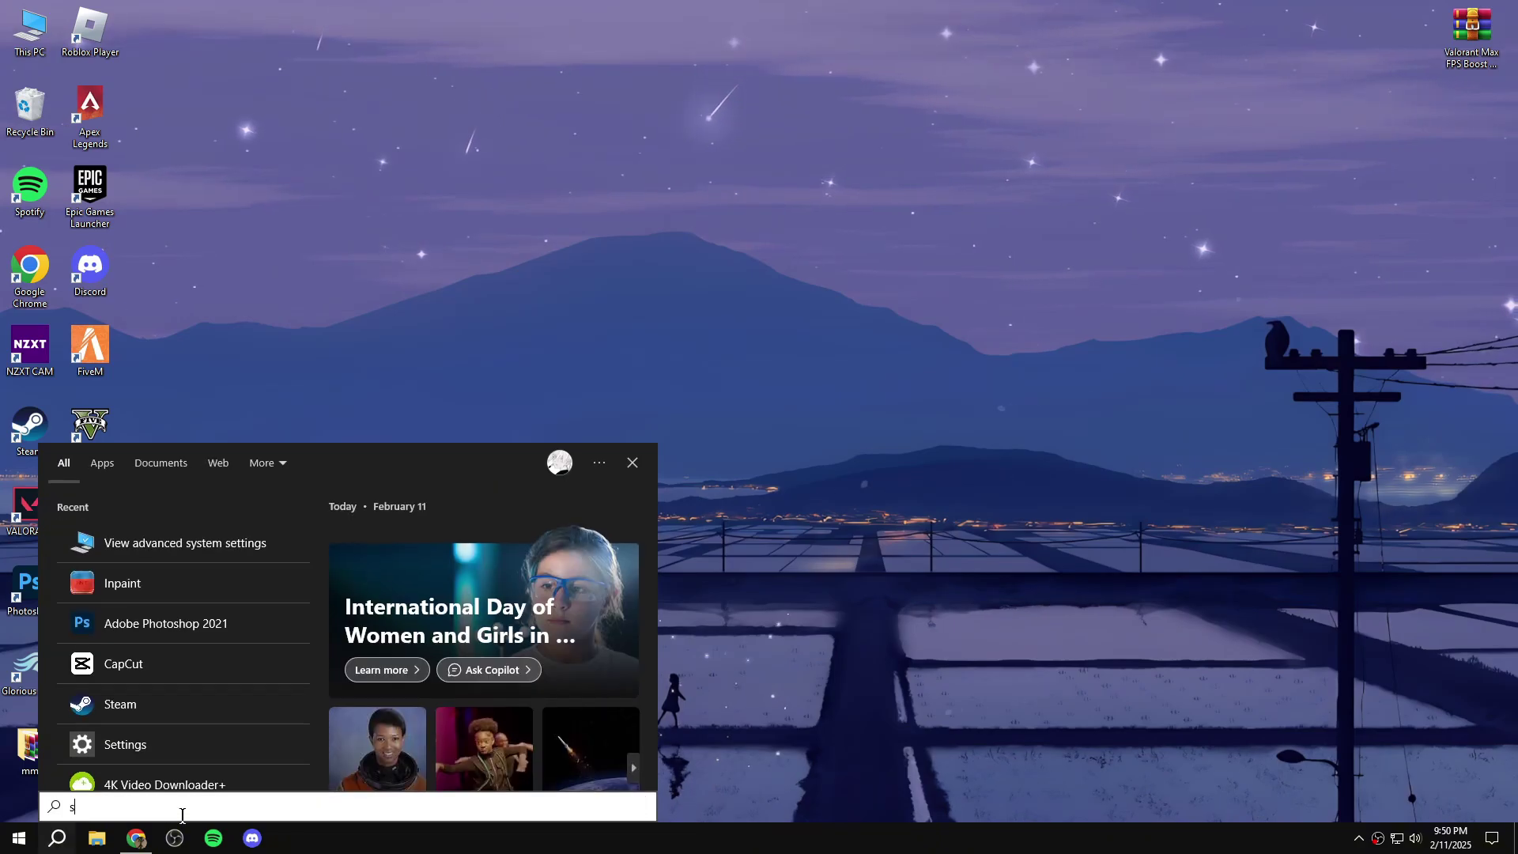
text(settings)
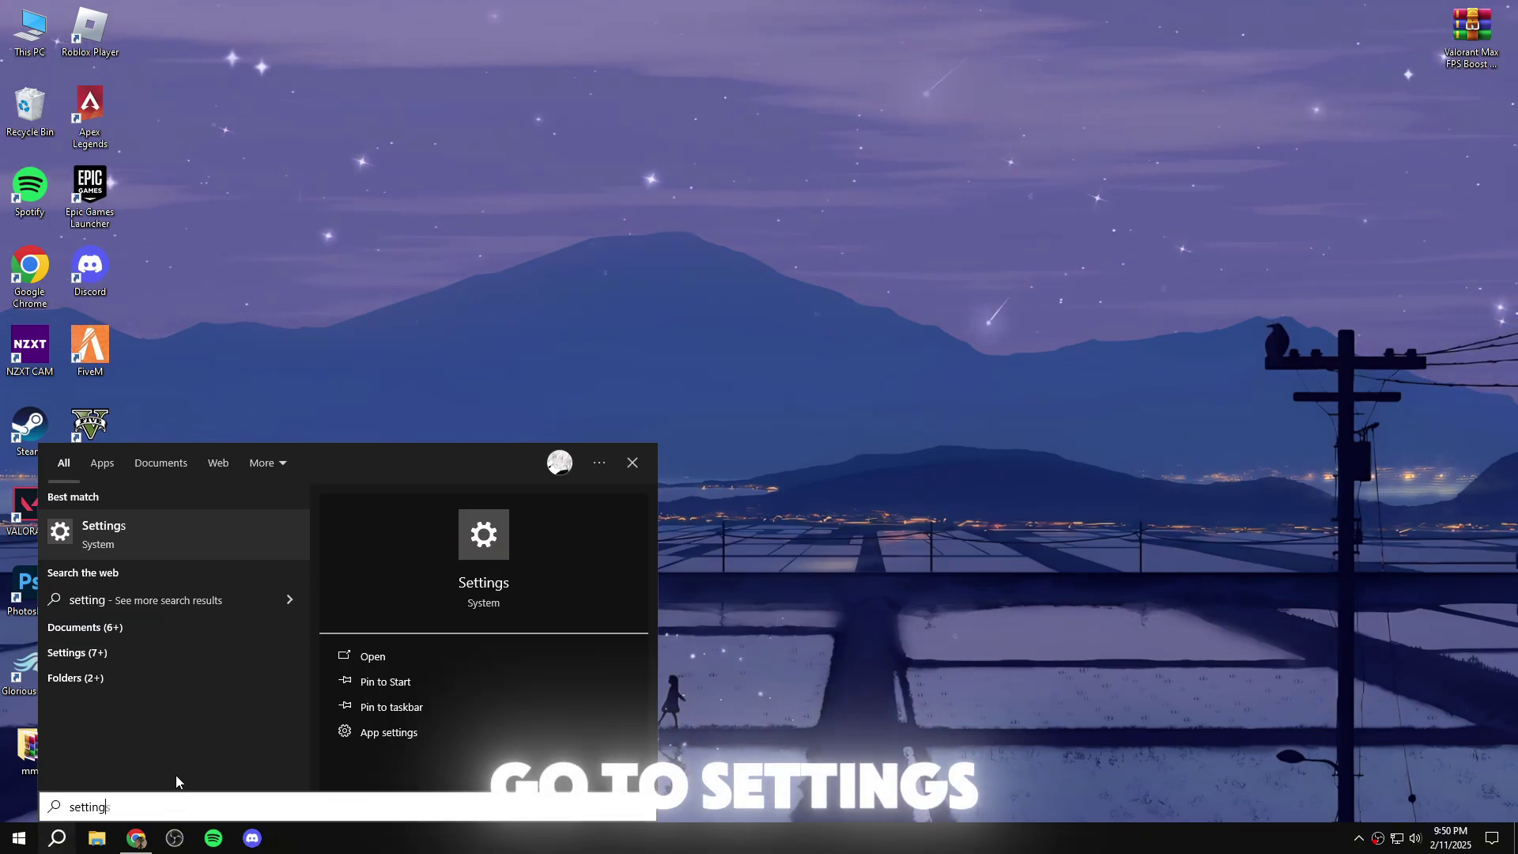
click(116, 536)
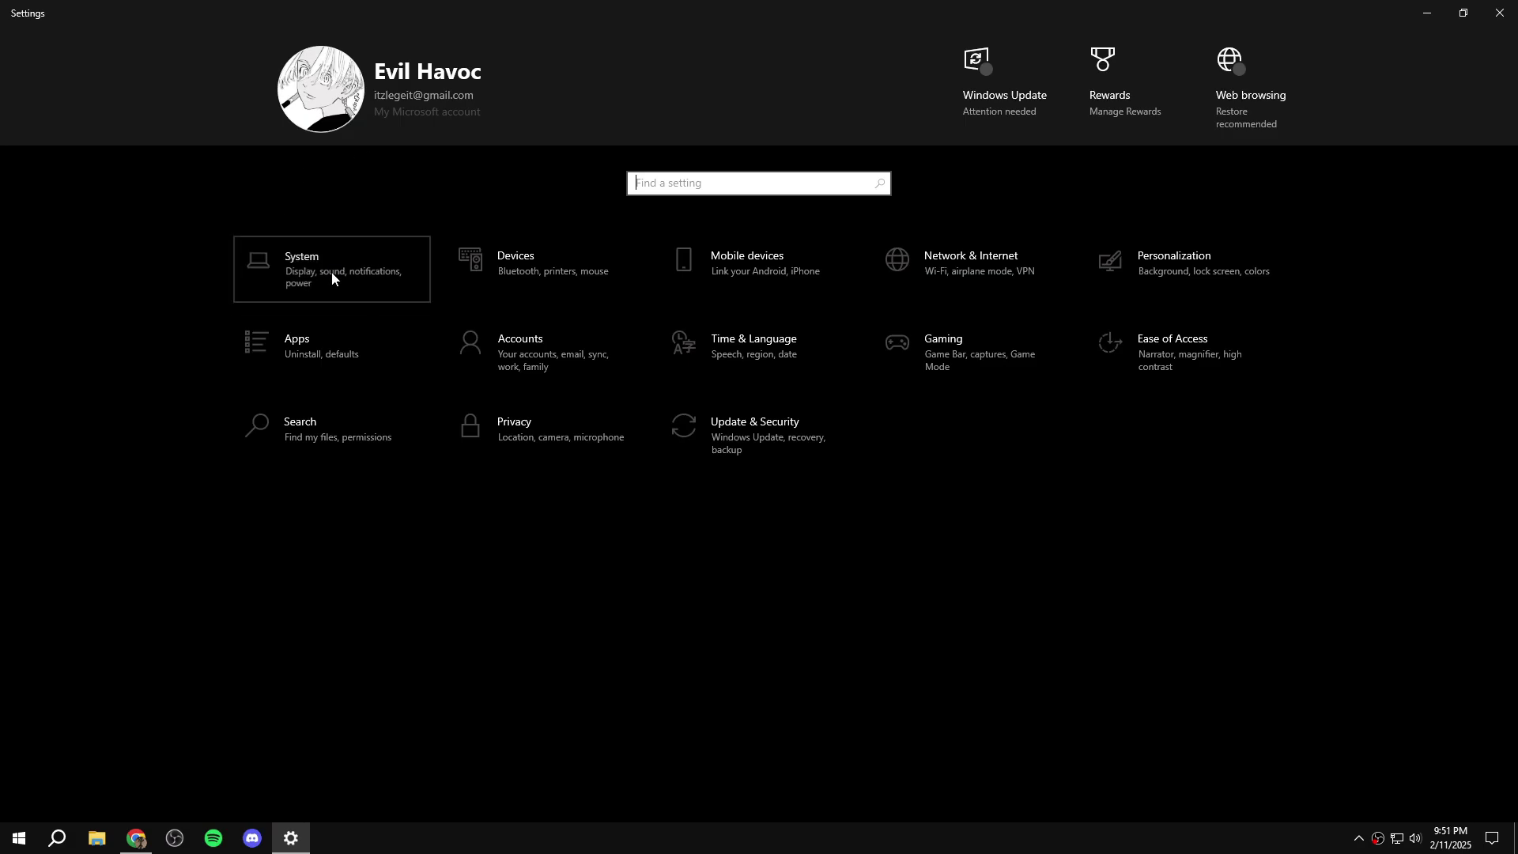
click(331, 272)
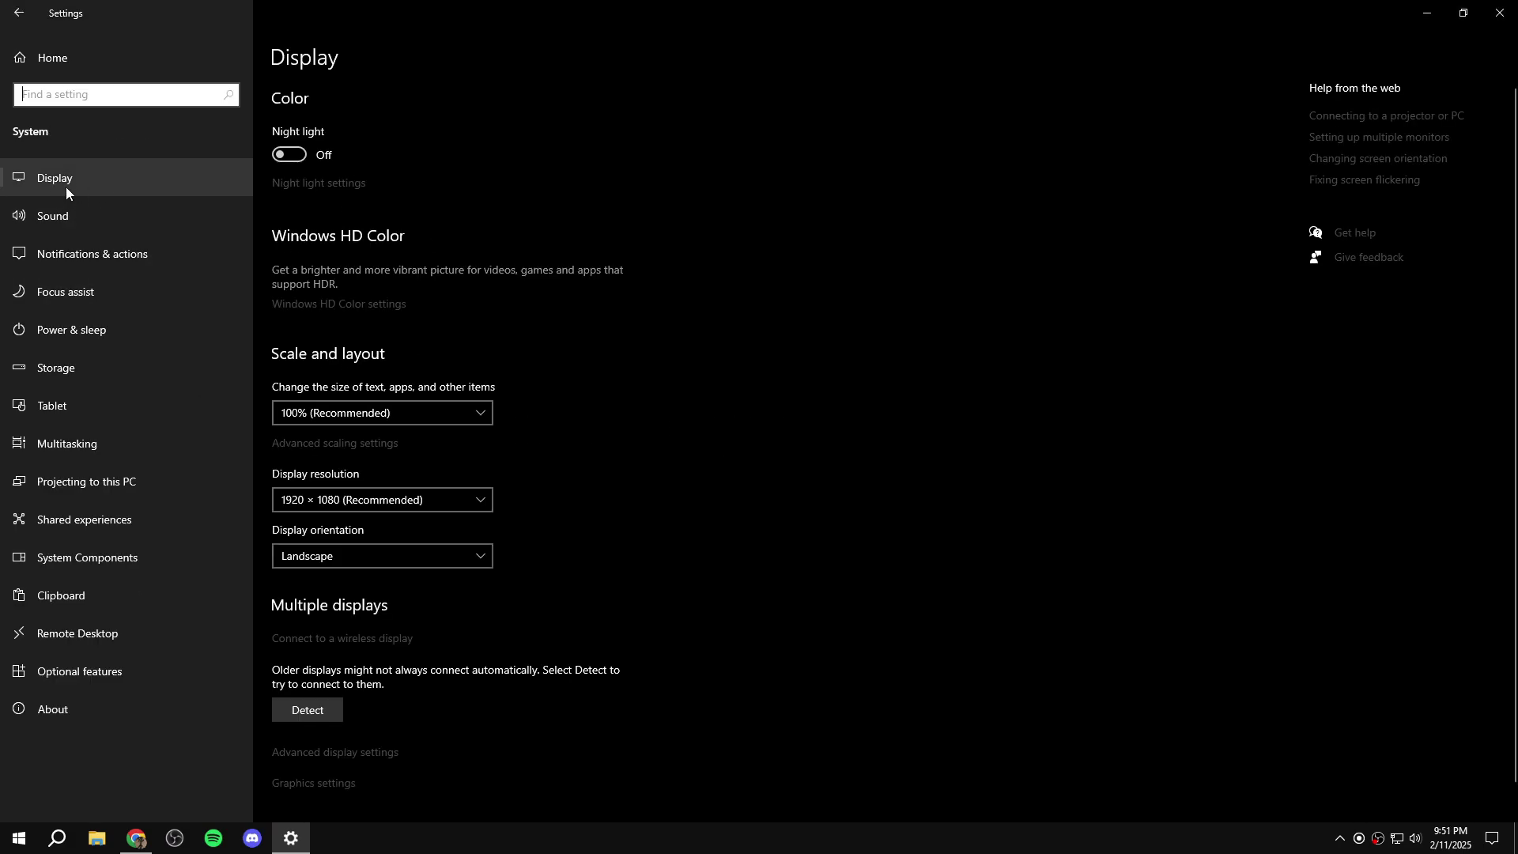
click(100, 254)
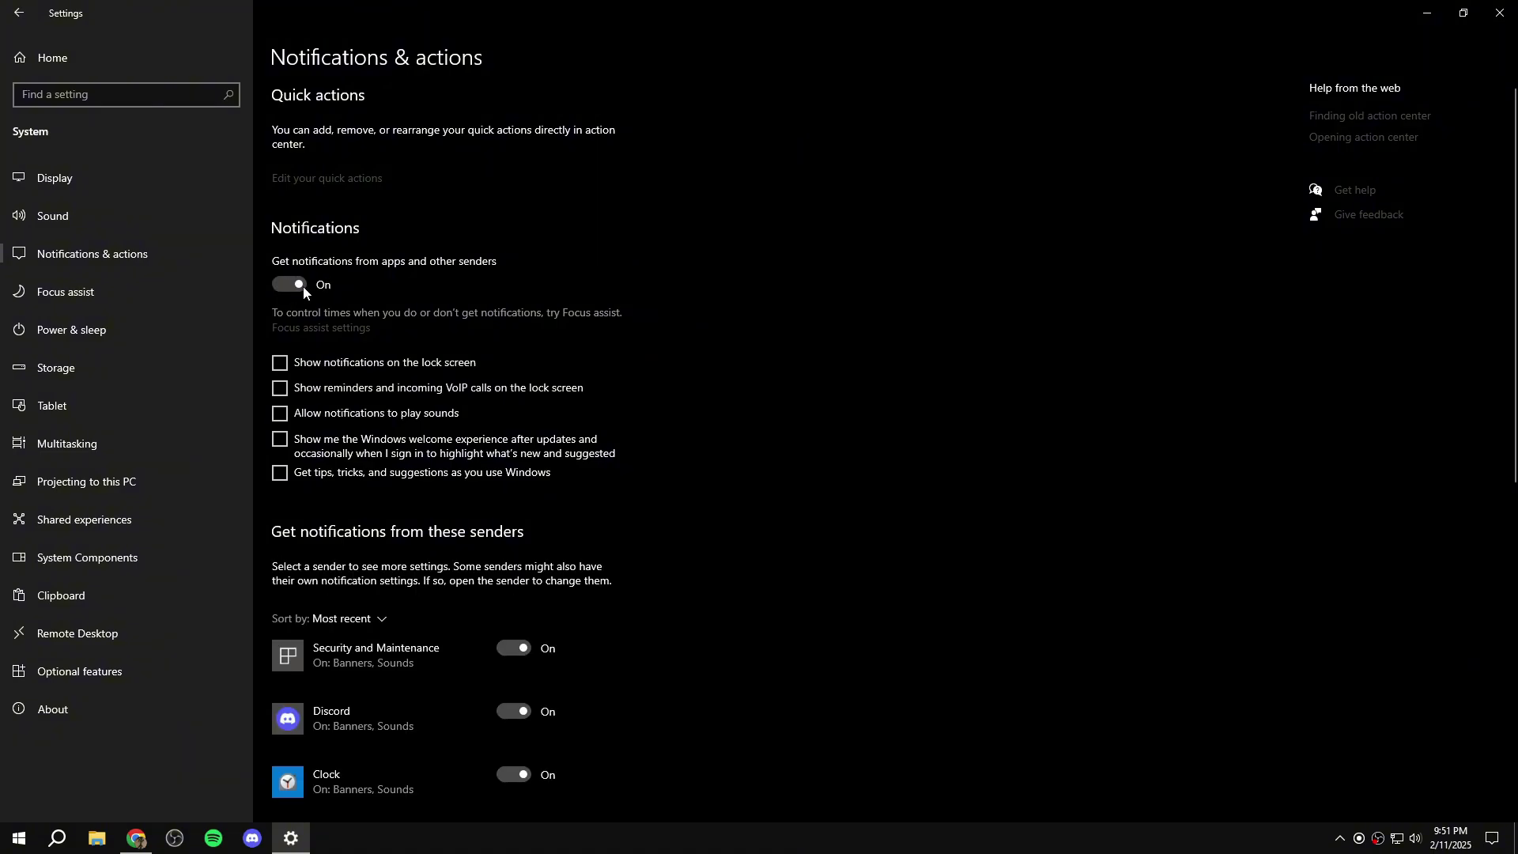
click(18, 13)
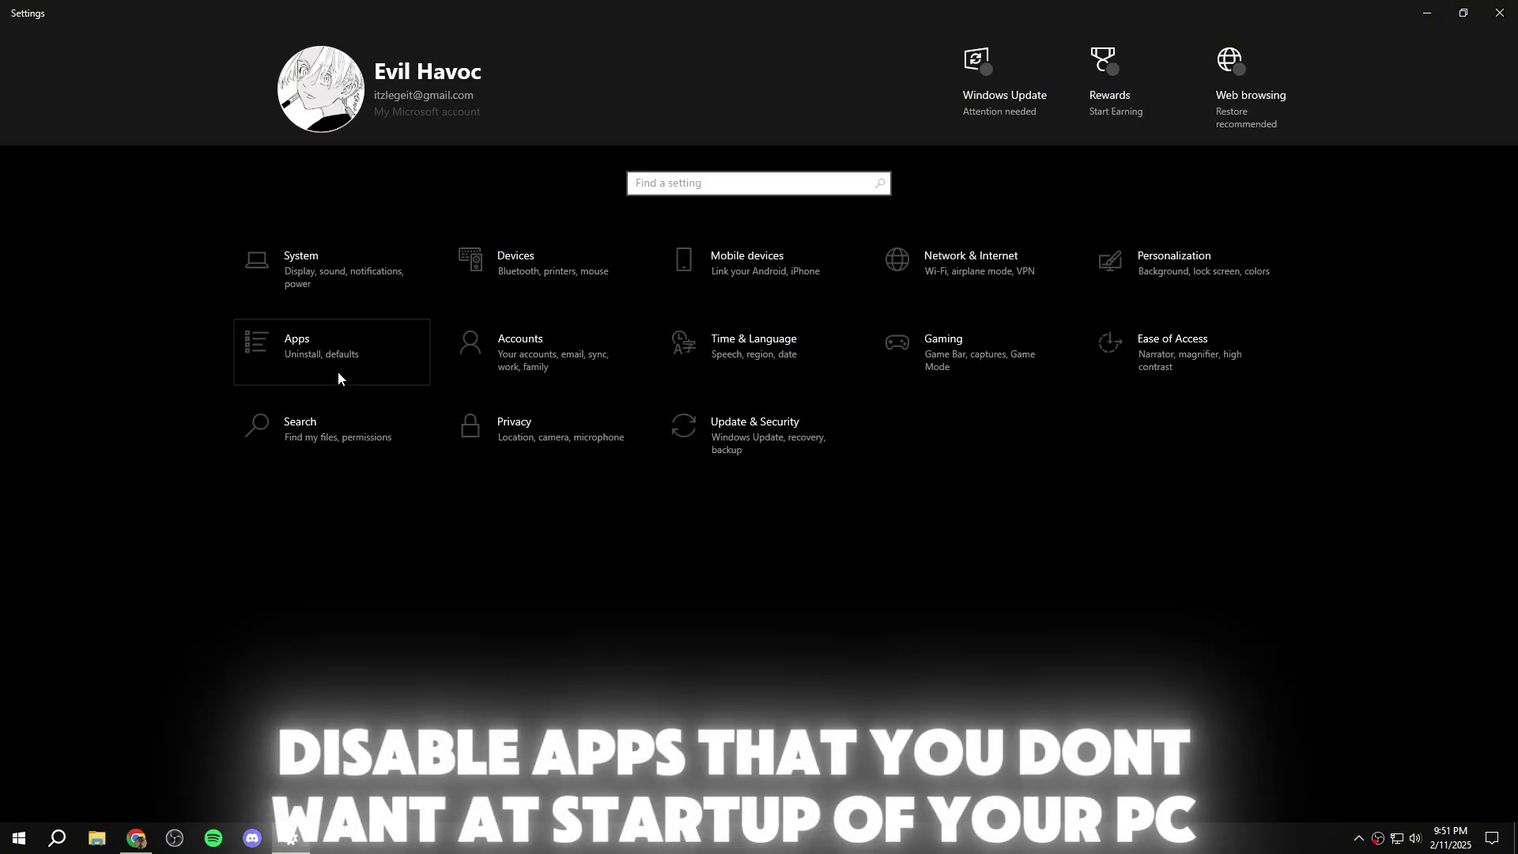
- Open the list of startup apps within the Apps category of Windows Settings
click(386, 363)
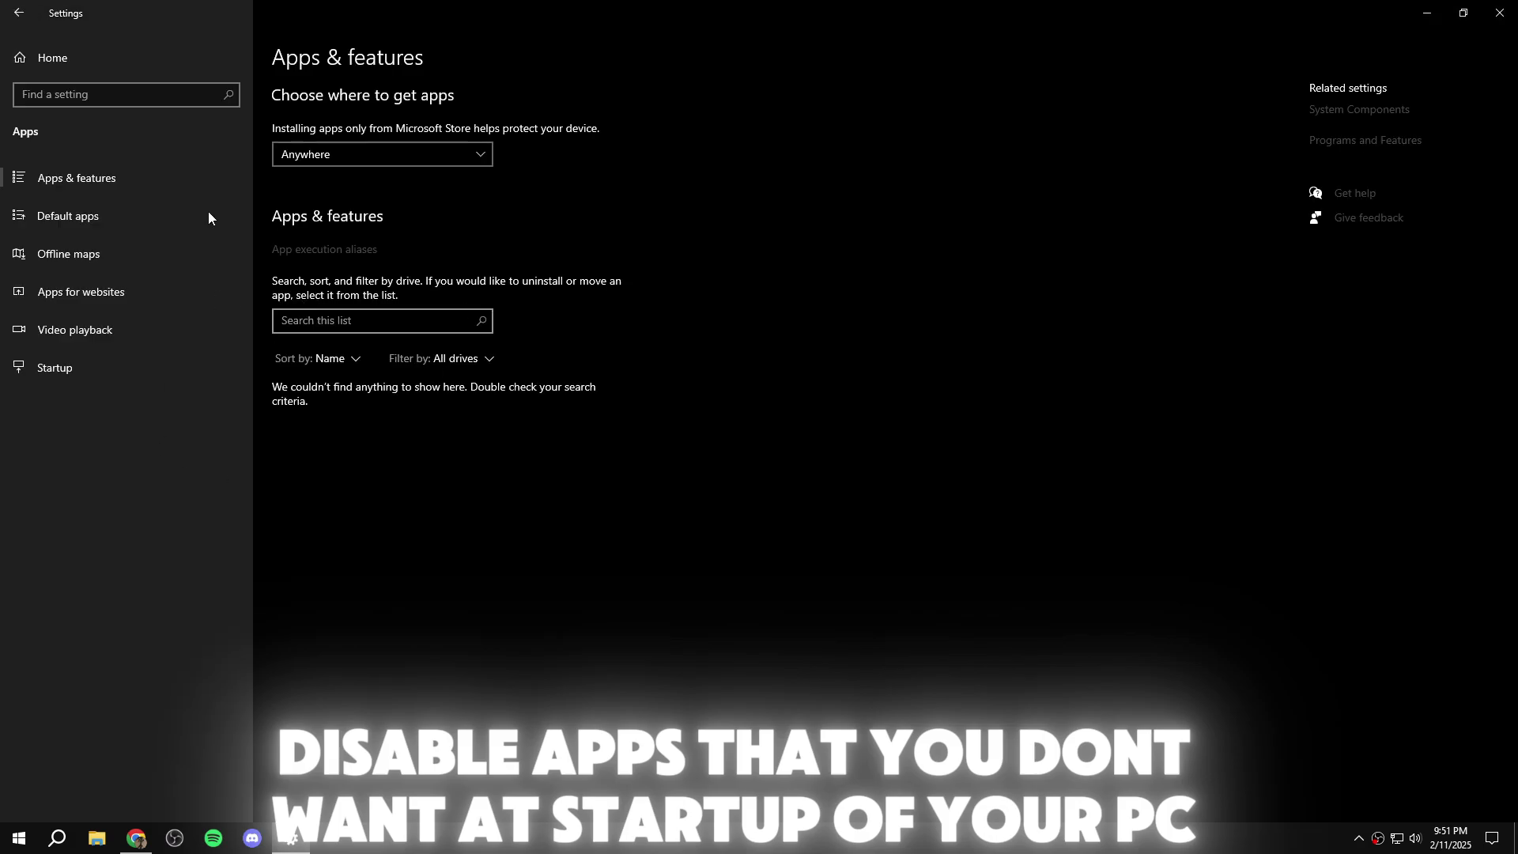
click(69, 218)
click(84, 253)
click(75, 346)
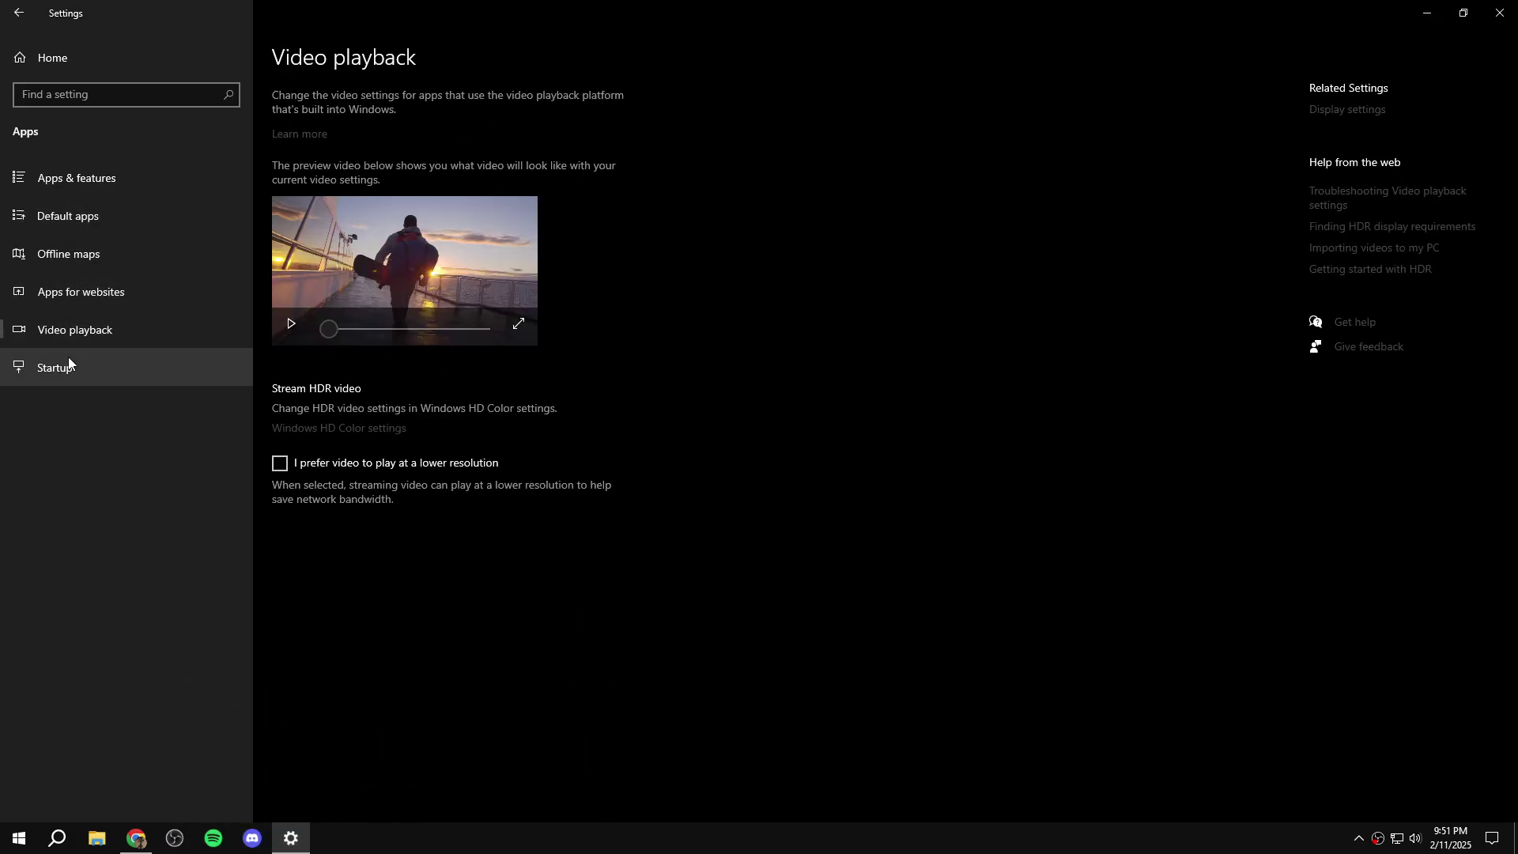
click(68, 360)
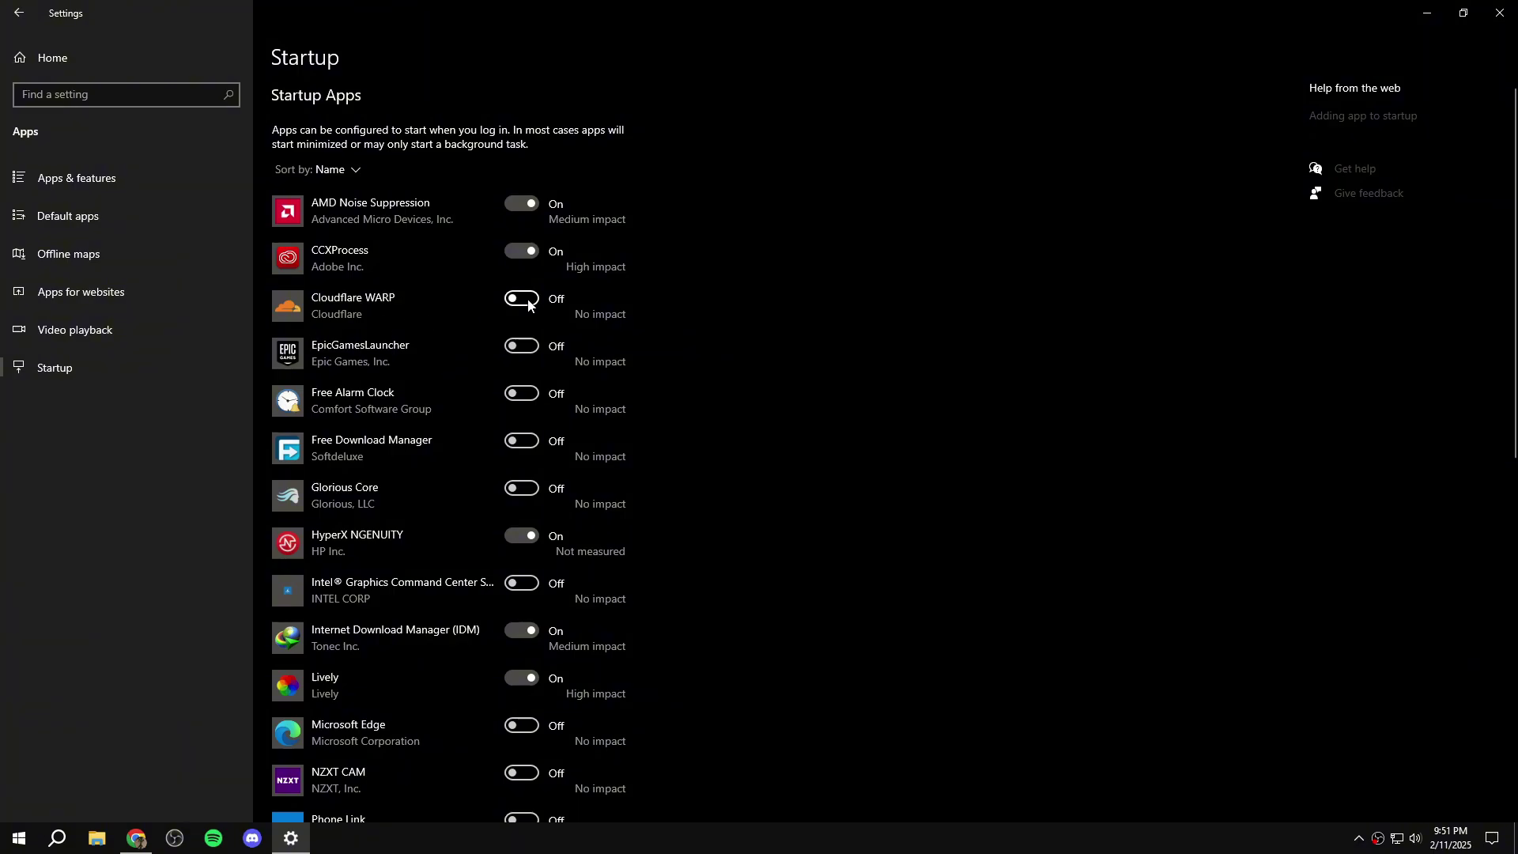
- Review the startup apps, switch on WhatsApp and iCloud Drive, and return to the Settings home page
scroll(510, 277, down, 3)
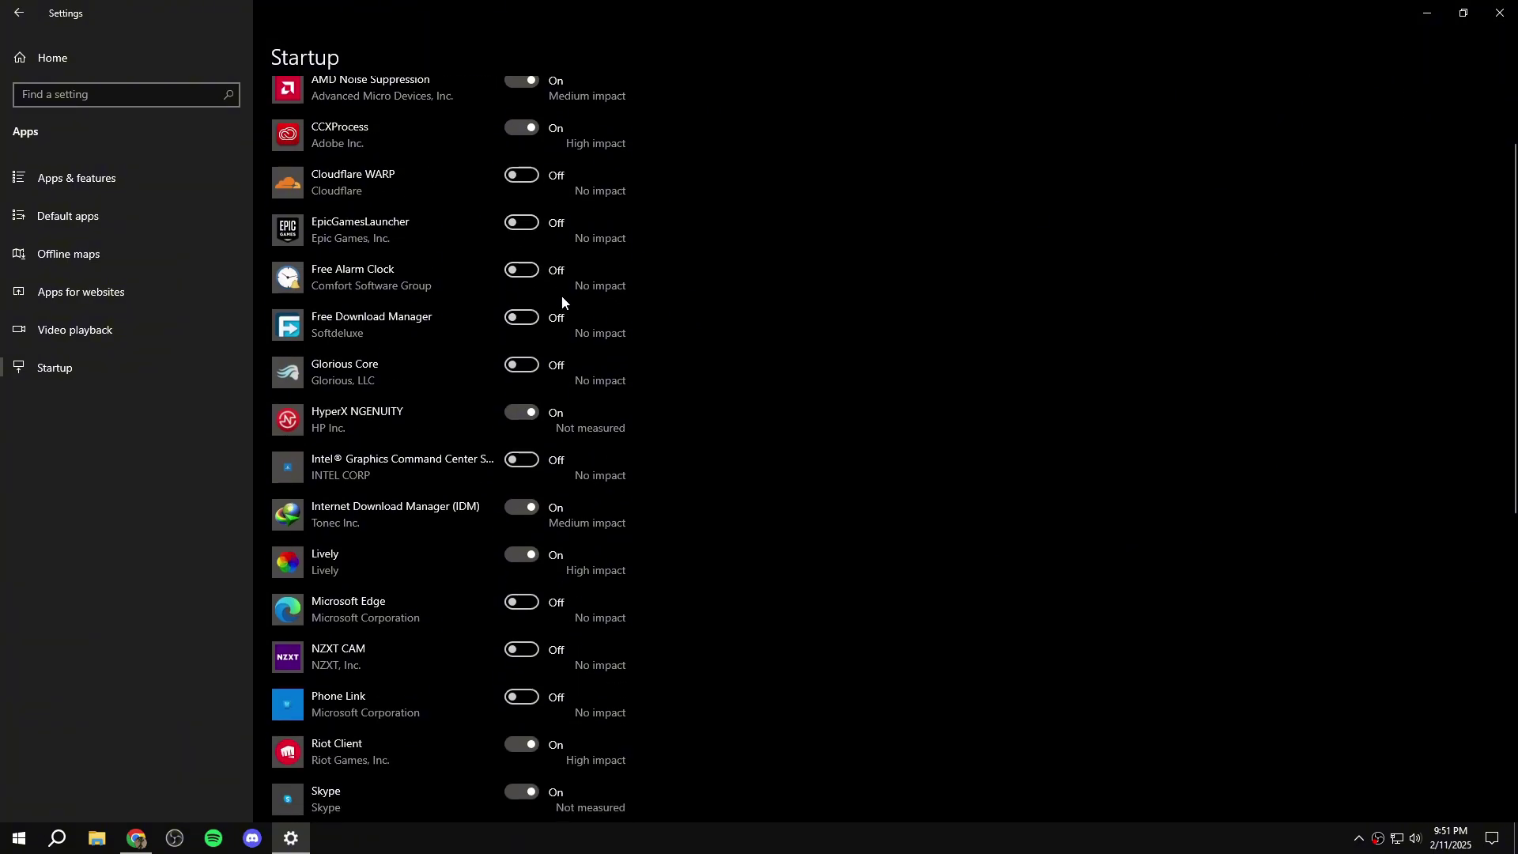
scroll(551, 317, down, 3)
scroll(545, 376, down, 3)
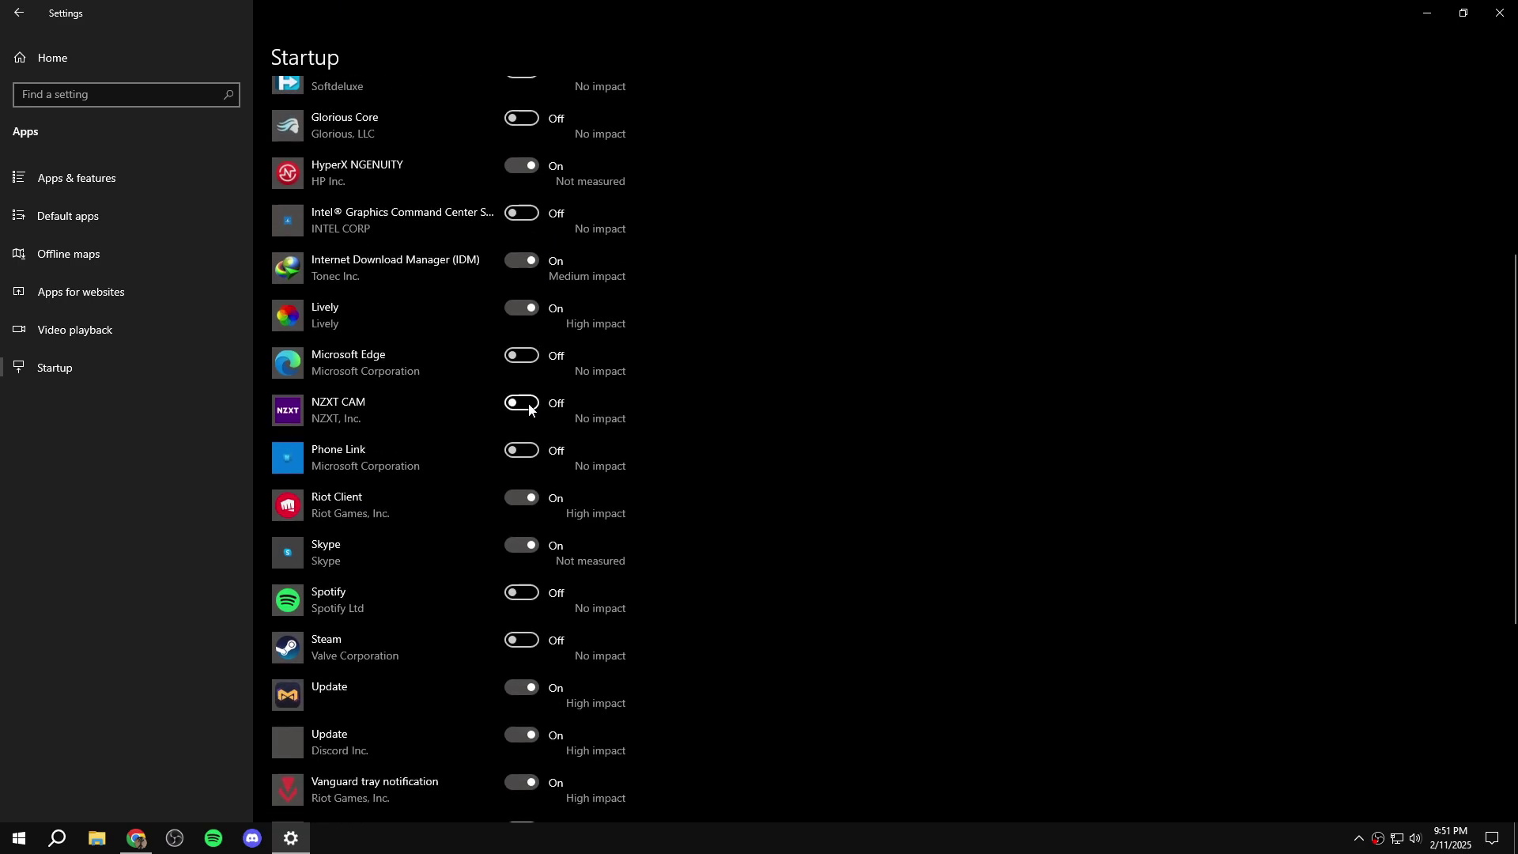
scroll(528, 407, down, 3)
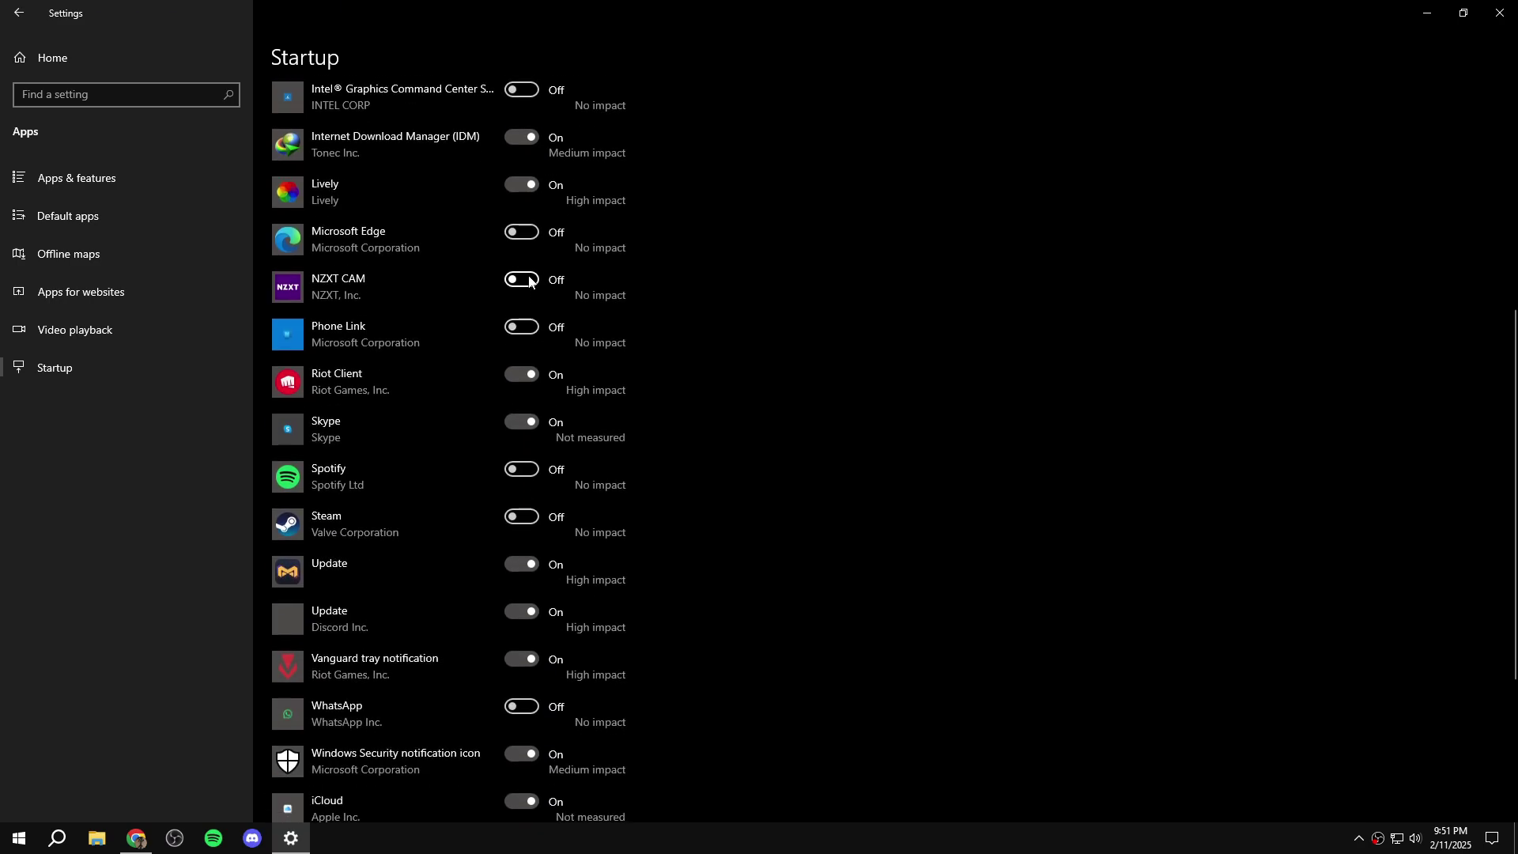
scroll(597, 331, down, 6)
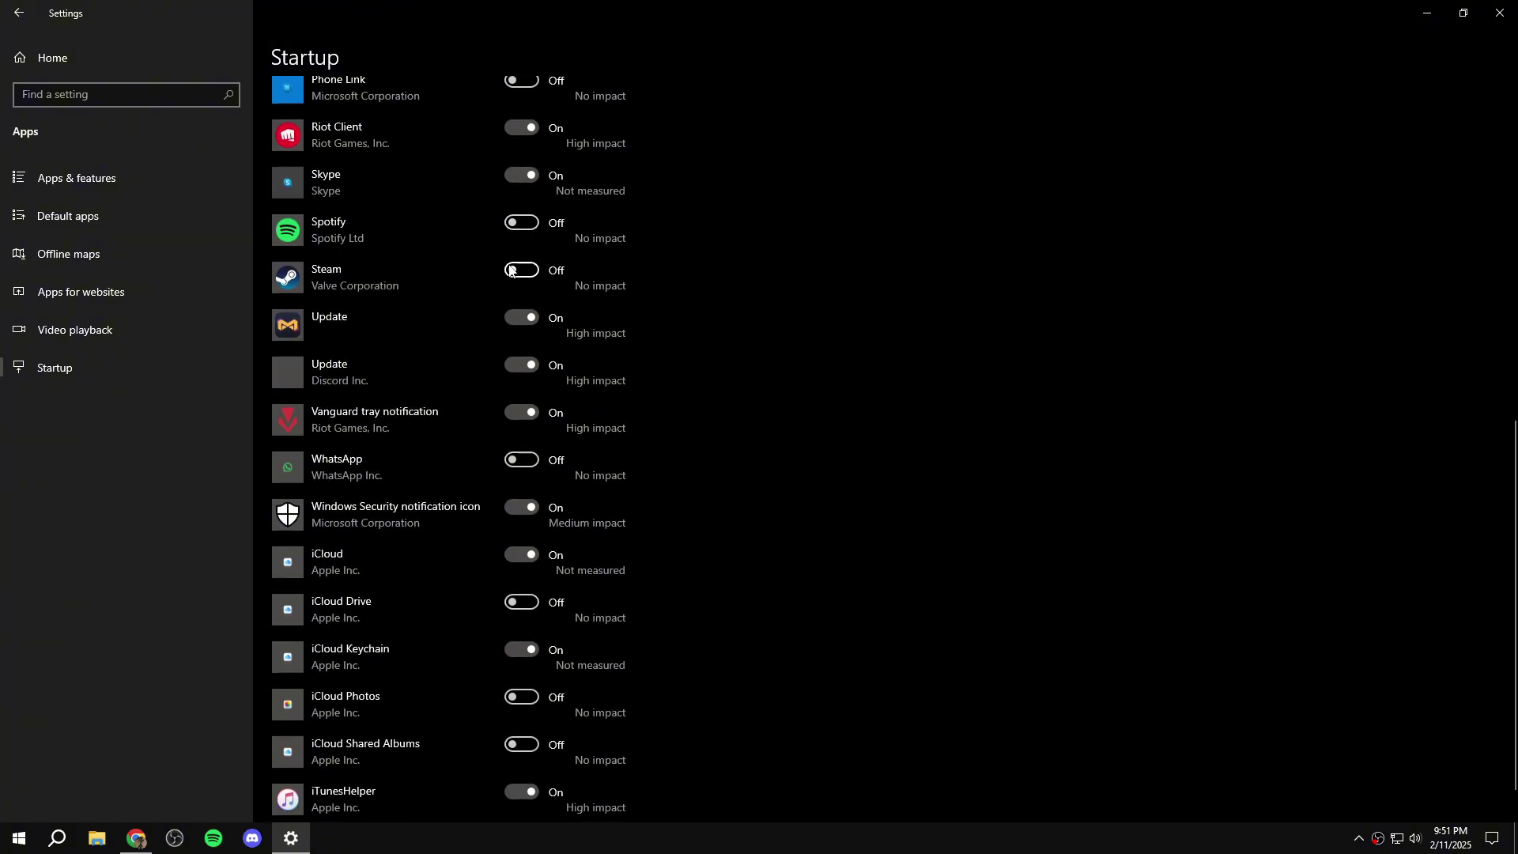
scroll(515, 427, down, 2)
click(514, 417)
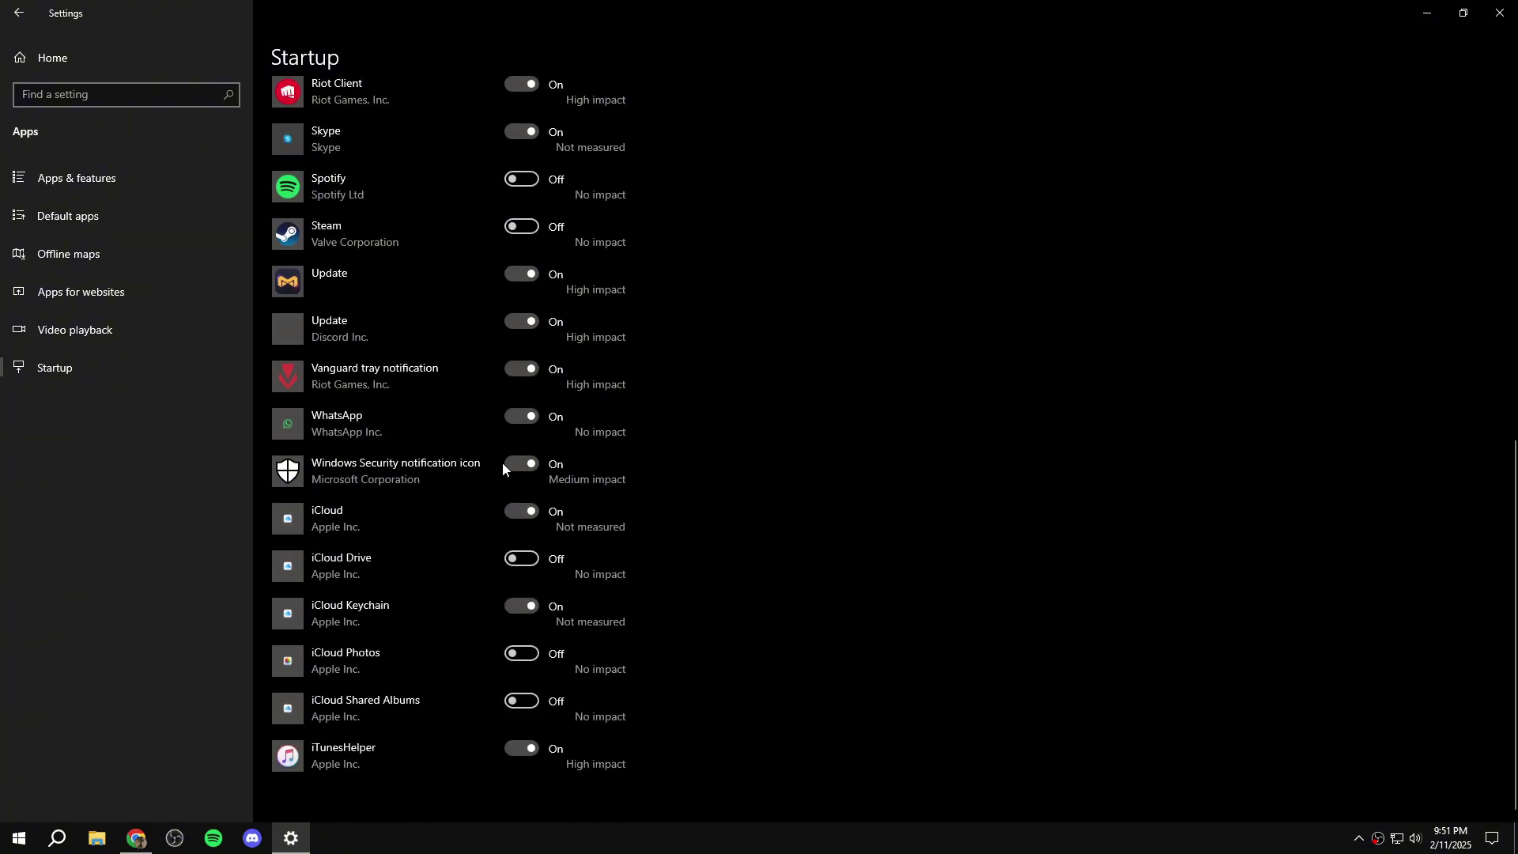
click(522, 560)
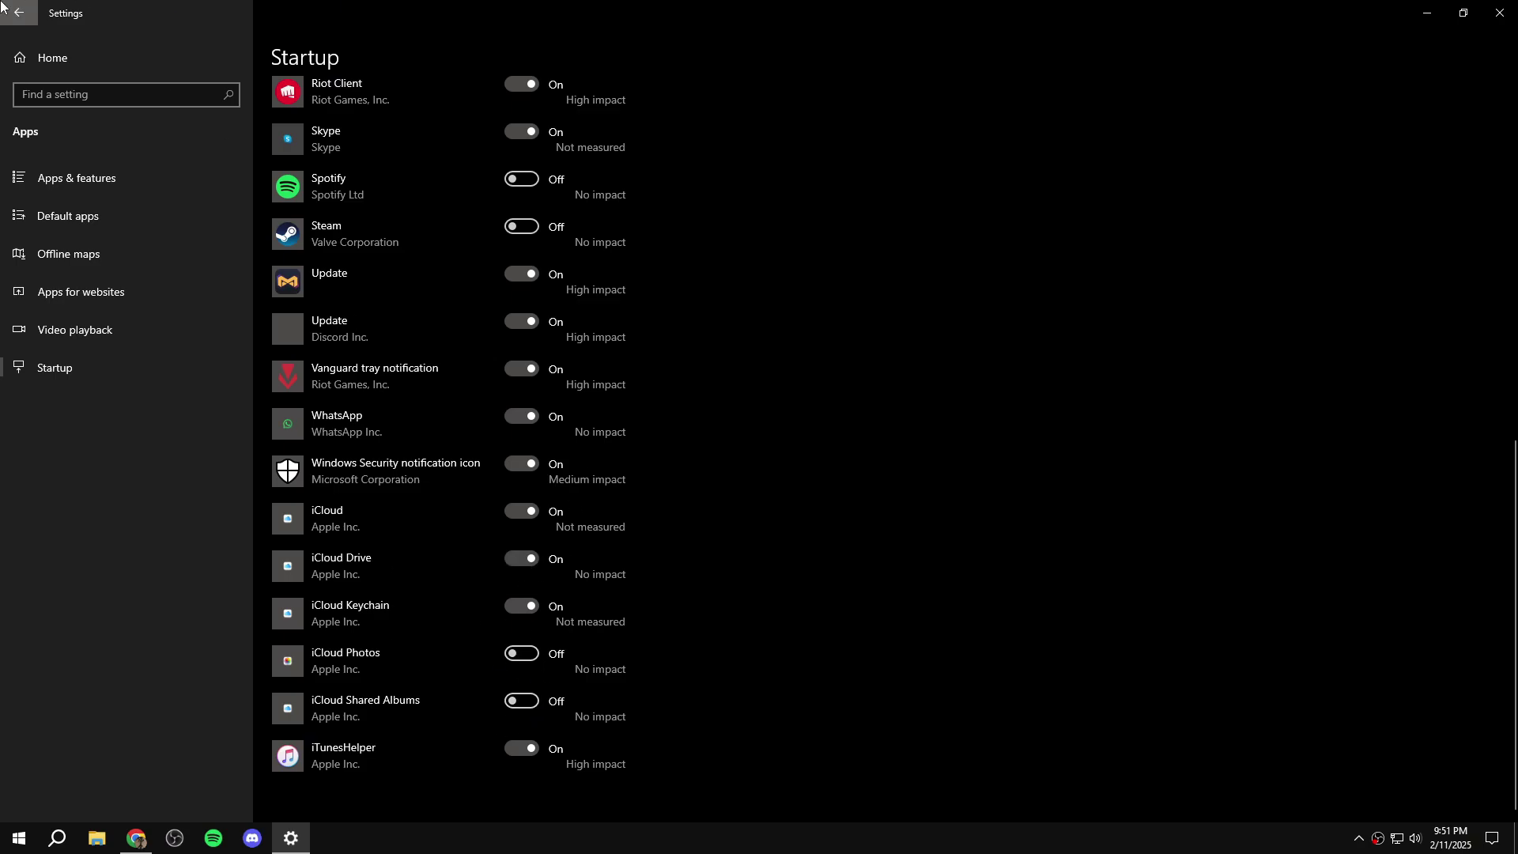
click(3, 5)
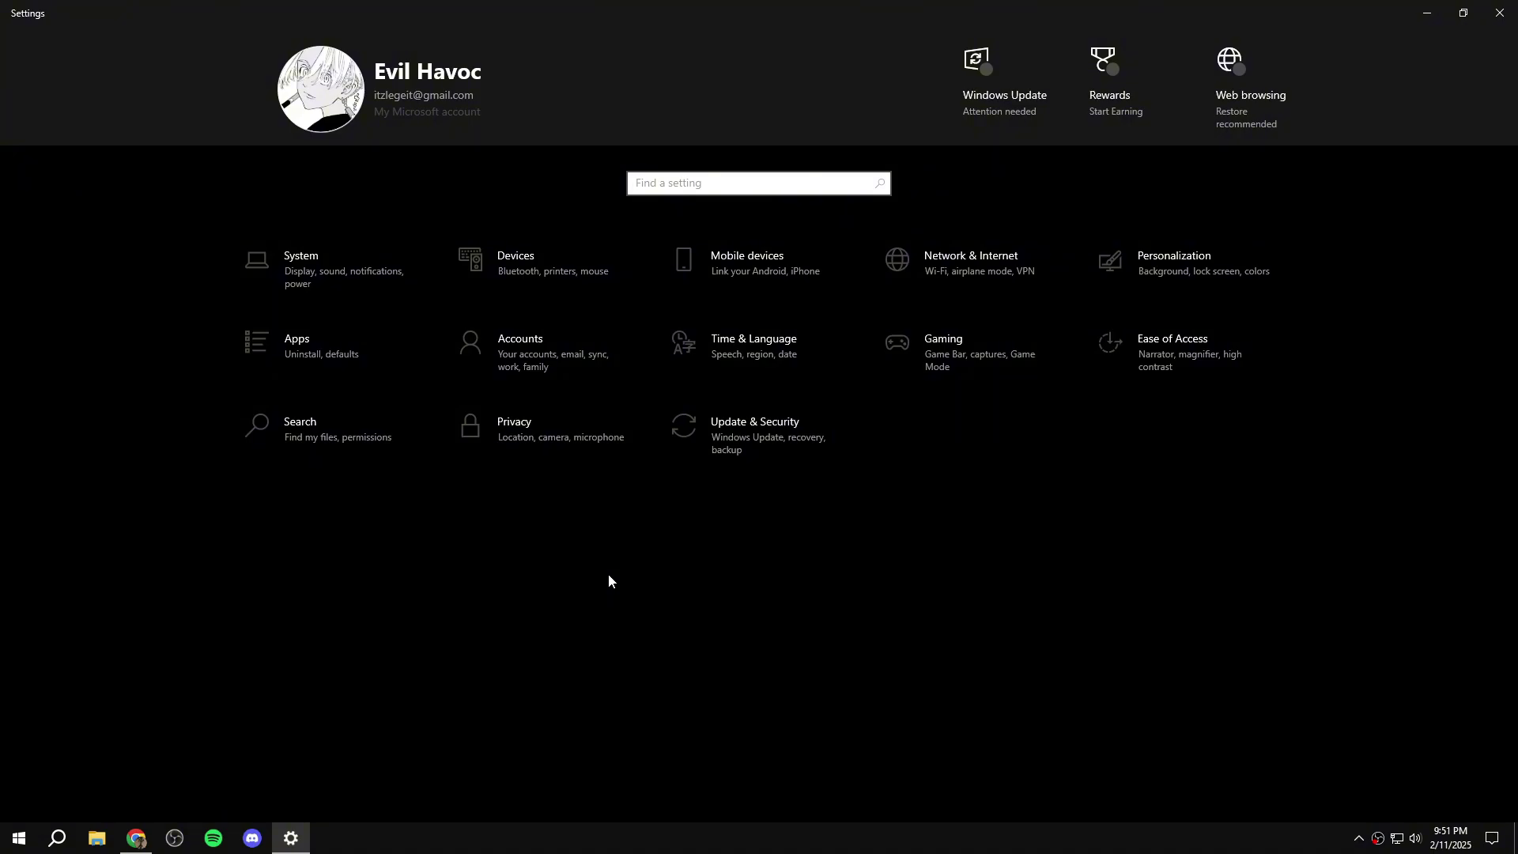
- Check the Windows Update status in Update & Security and return to the Settings home page
click(785, 447)
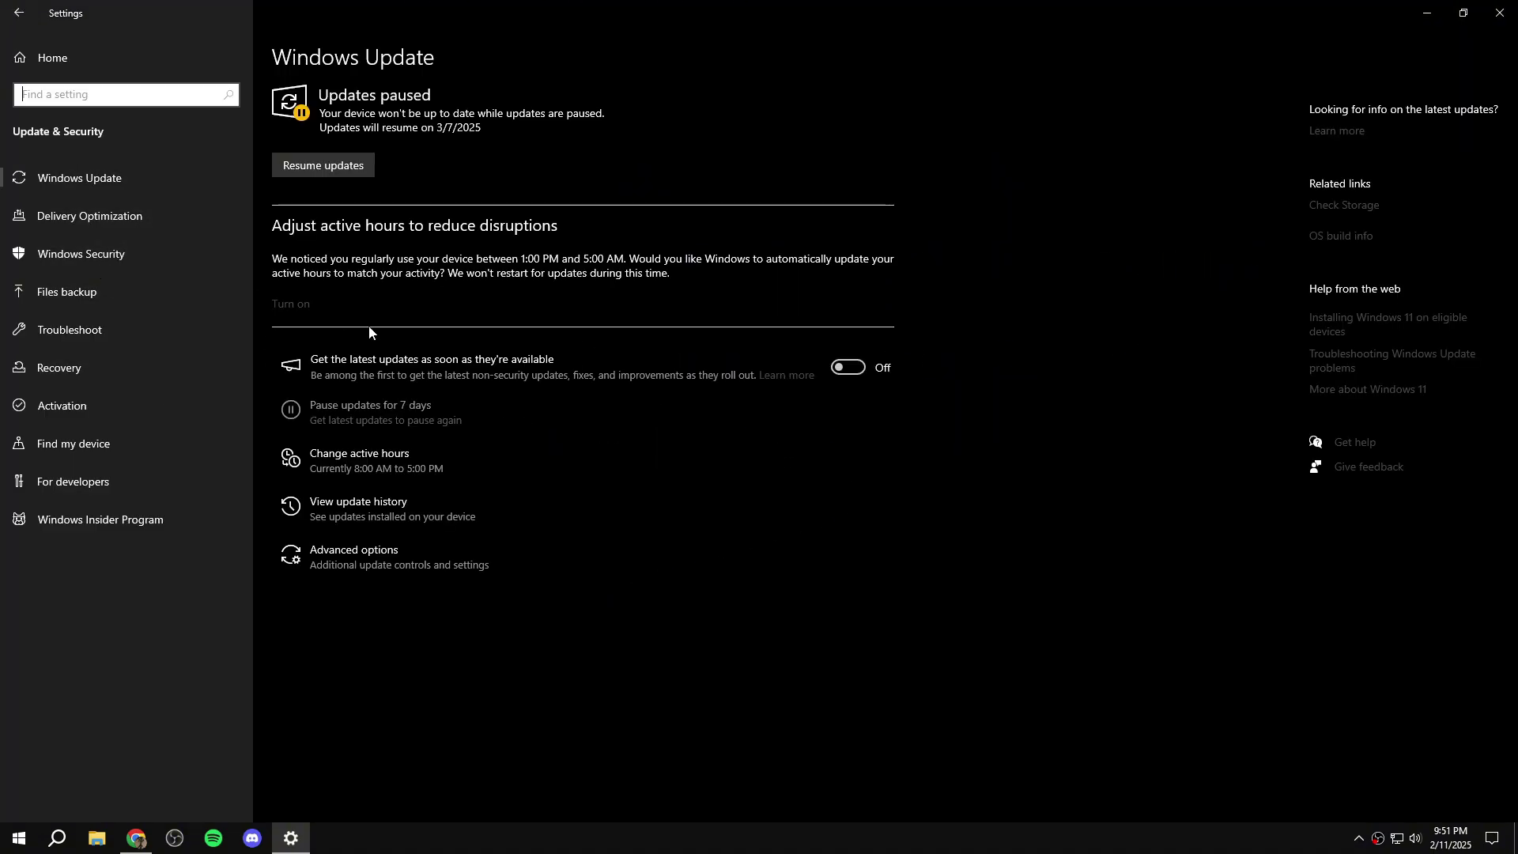
click(18, 13)
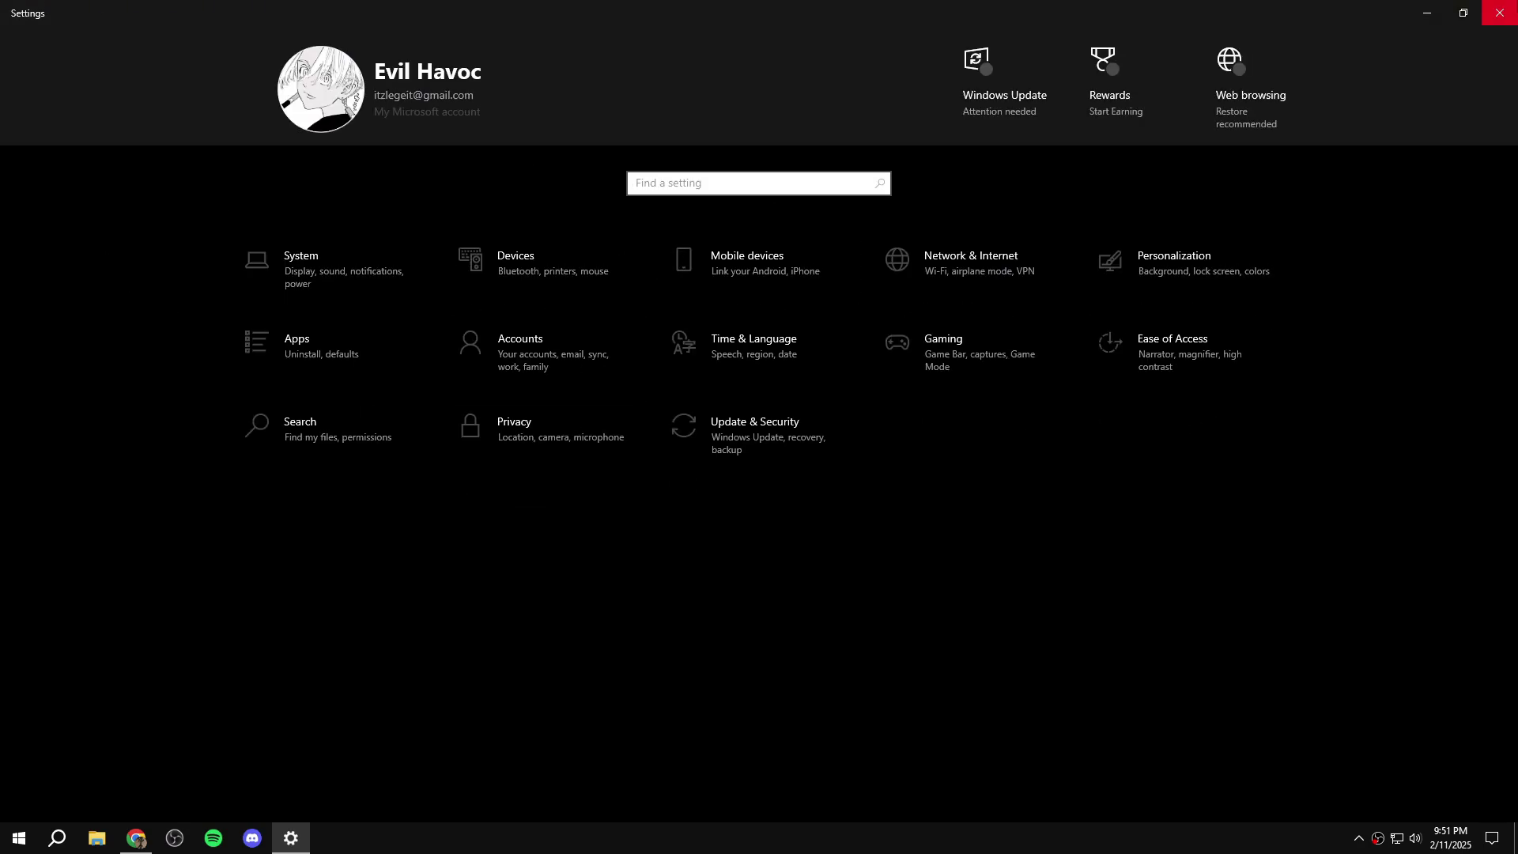
- Close Settings and go from the VALORANT shortcut's file location to the D:\Riot Games\VALORANT\live folder
click(1500, 13)
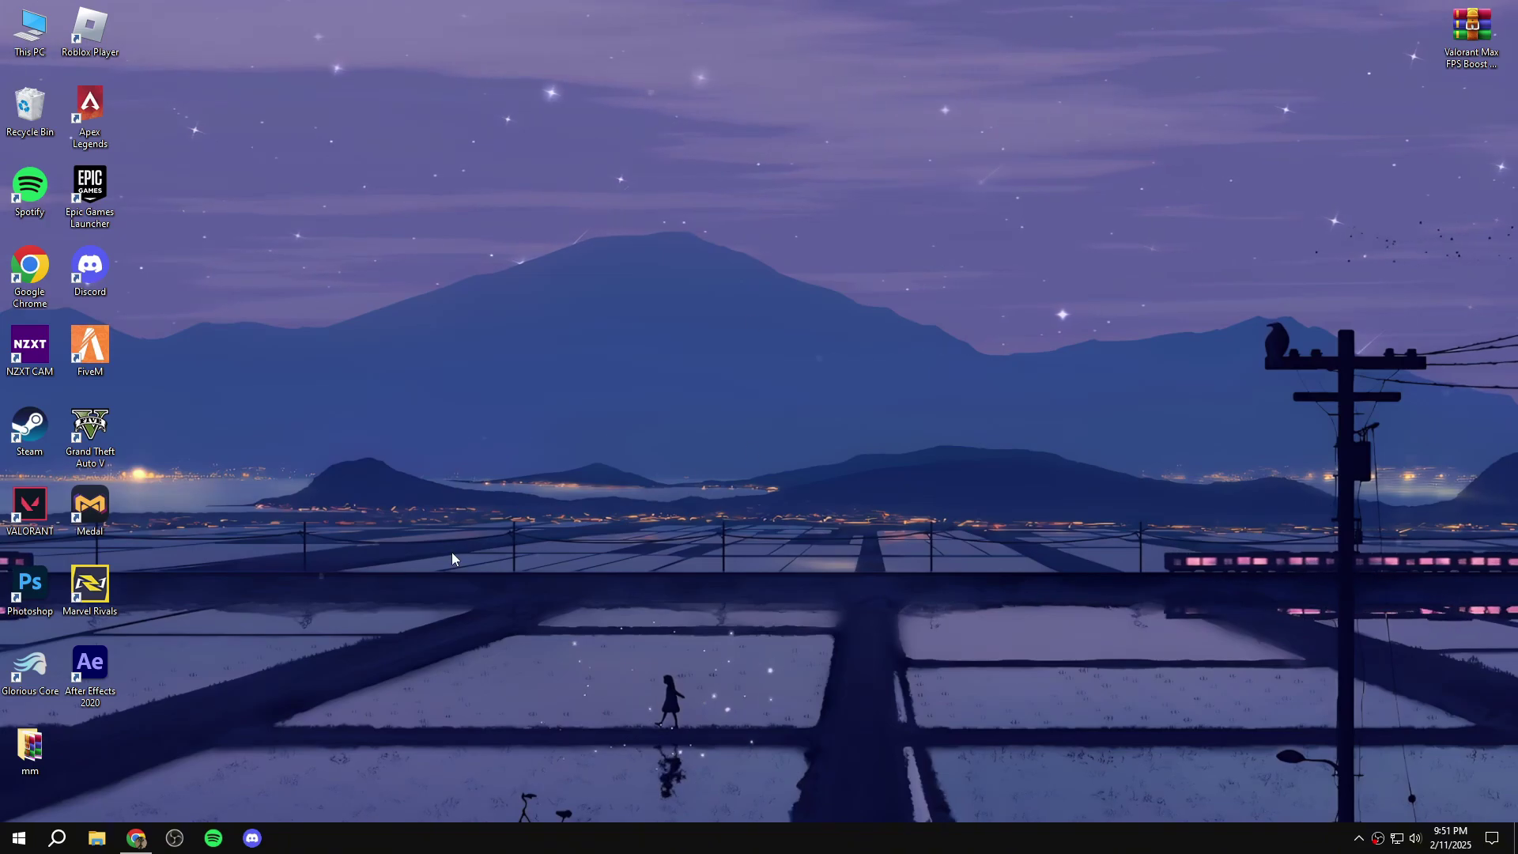
right_click(25, 516)
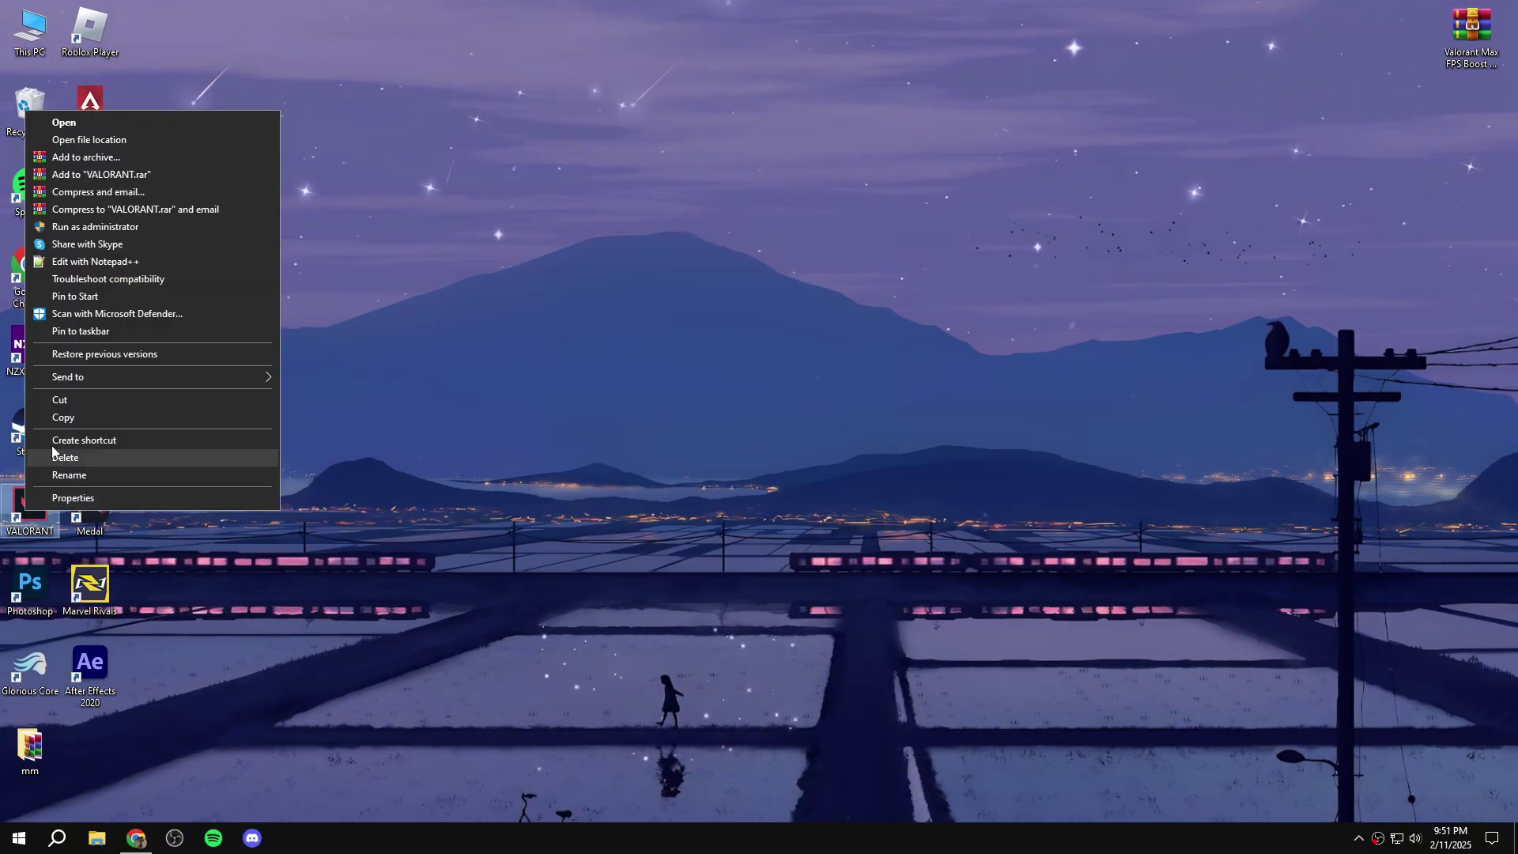
click(89, 140)
click(728, 242)
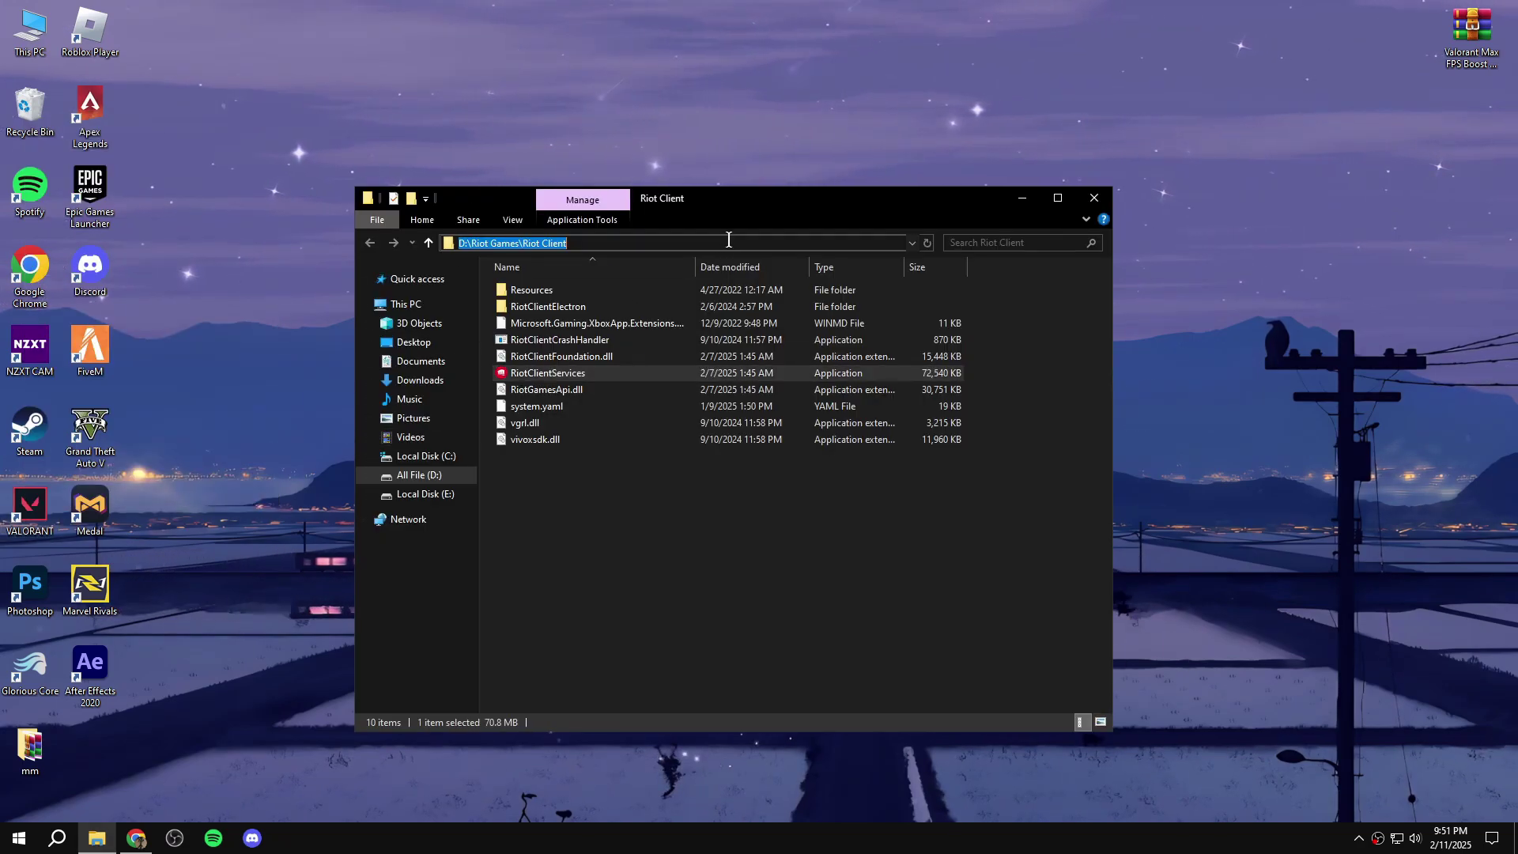
click(675, 472)
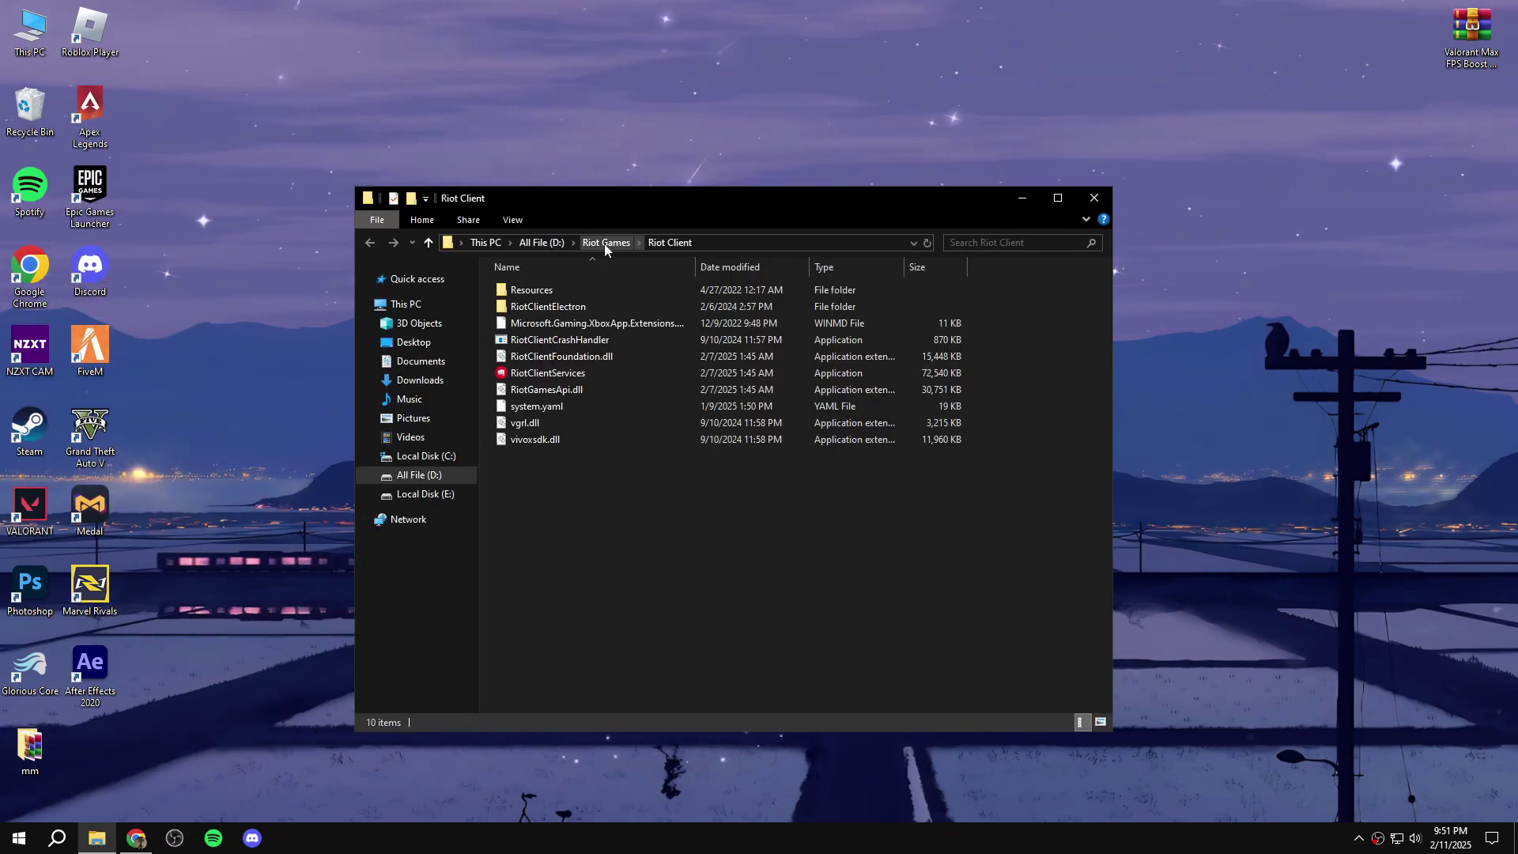
click(605, 245)
double_click(552, 306)
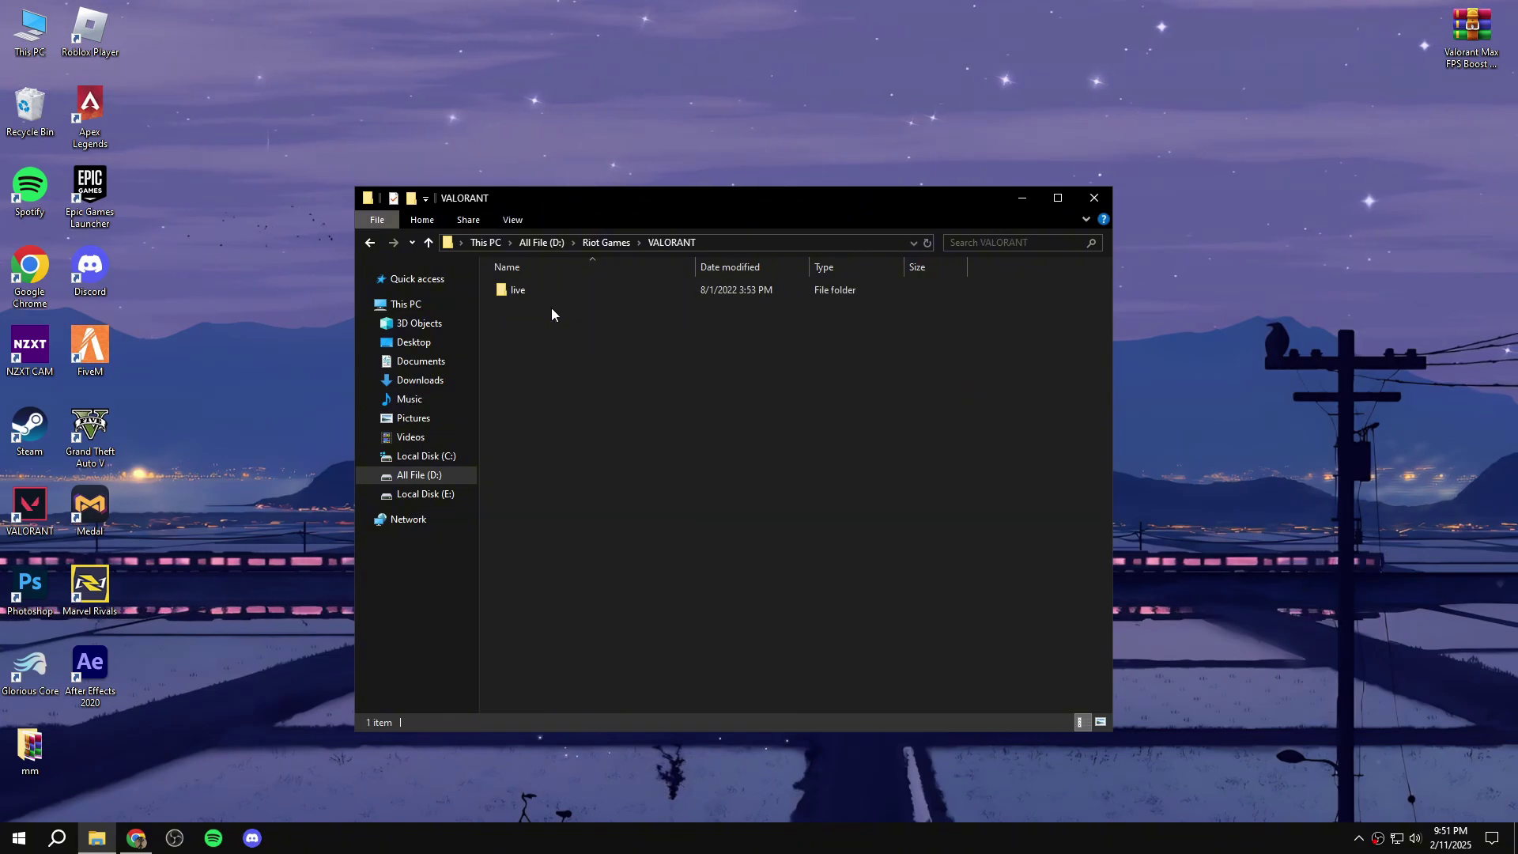
double_click(522, 291)
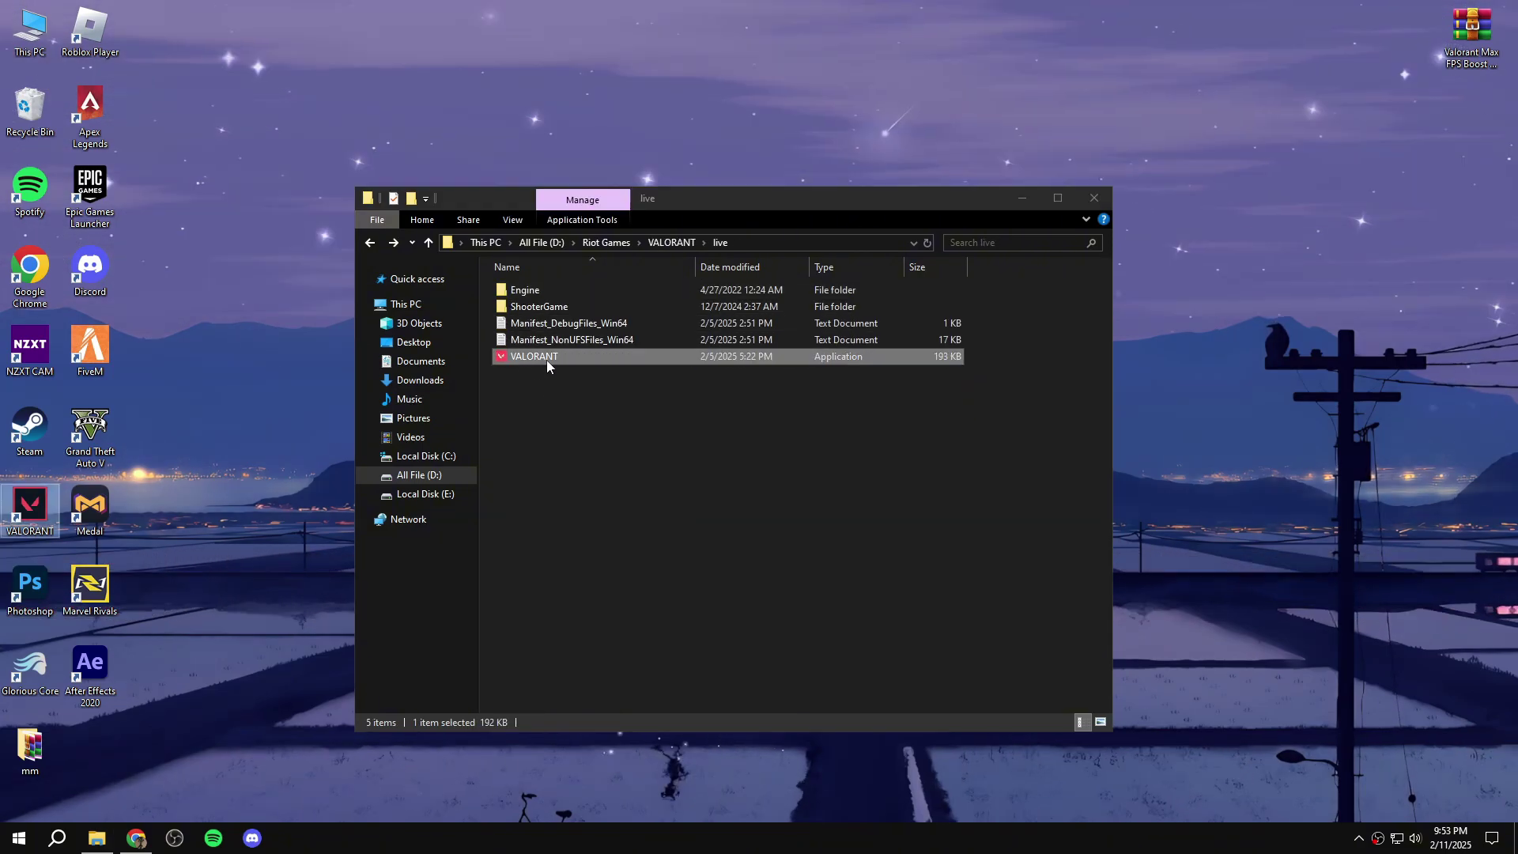
- In the VALORANT application's compatibility properties, disable fullscreen optimizations and override high DPI scaling behavior with scaling performed by Application
right_click(547, 359)
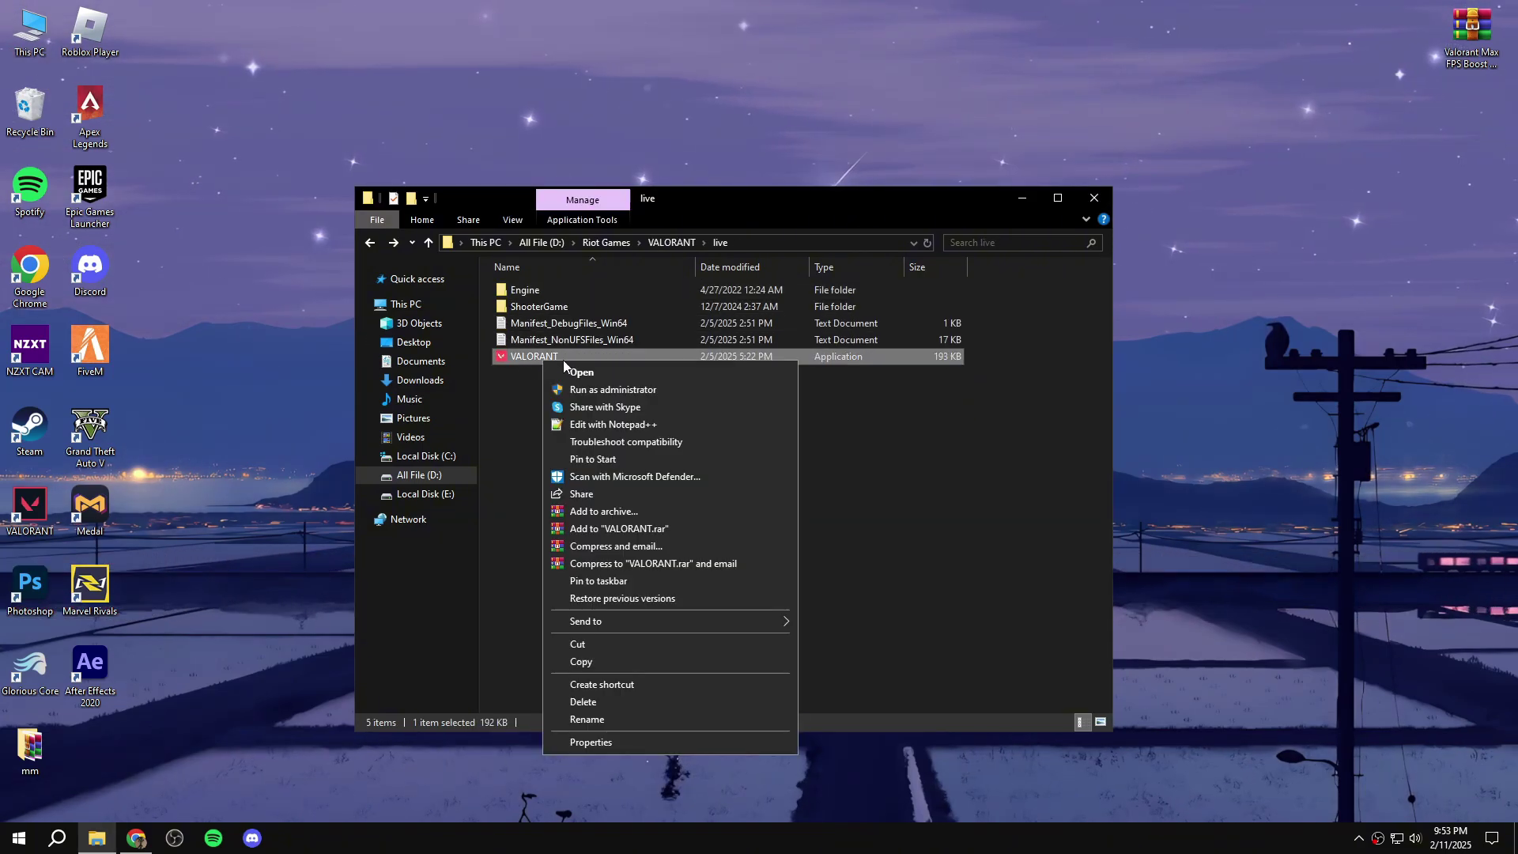
click(610, 743)
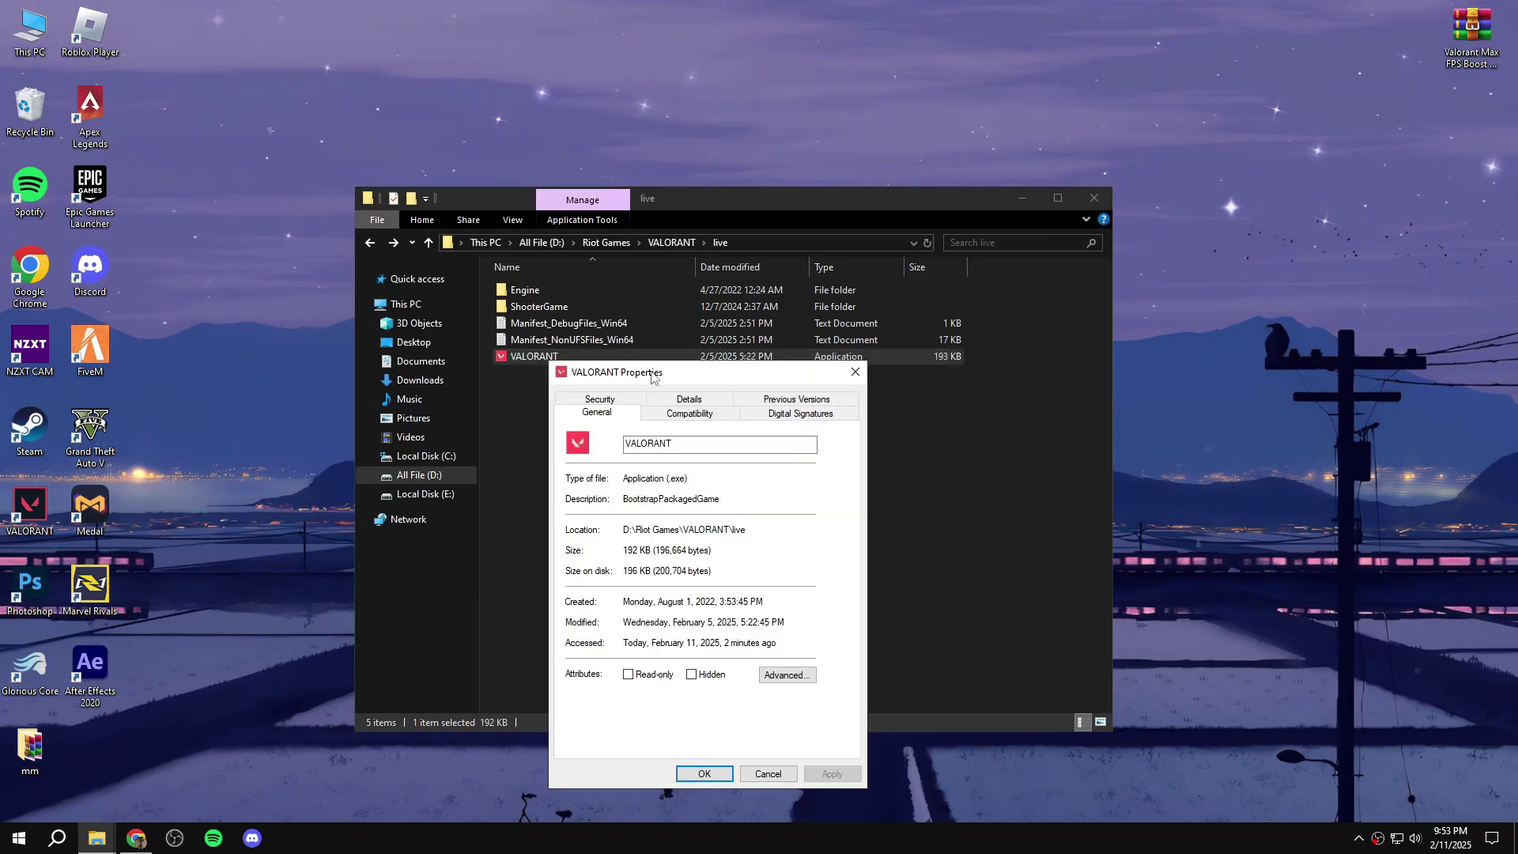
drag(647, 377, 639, 295)
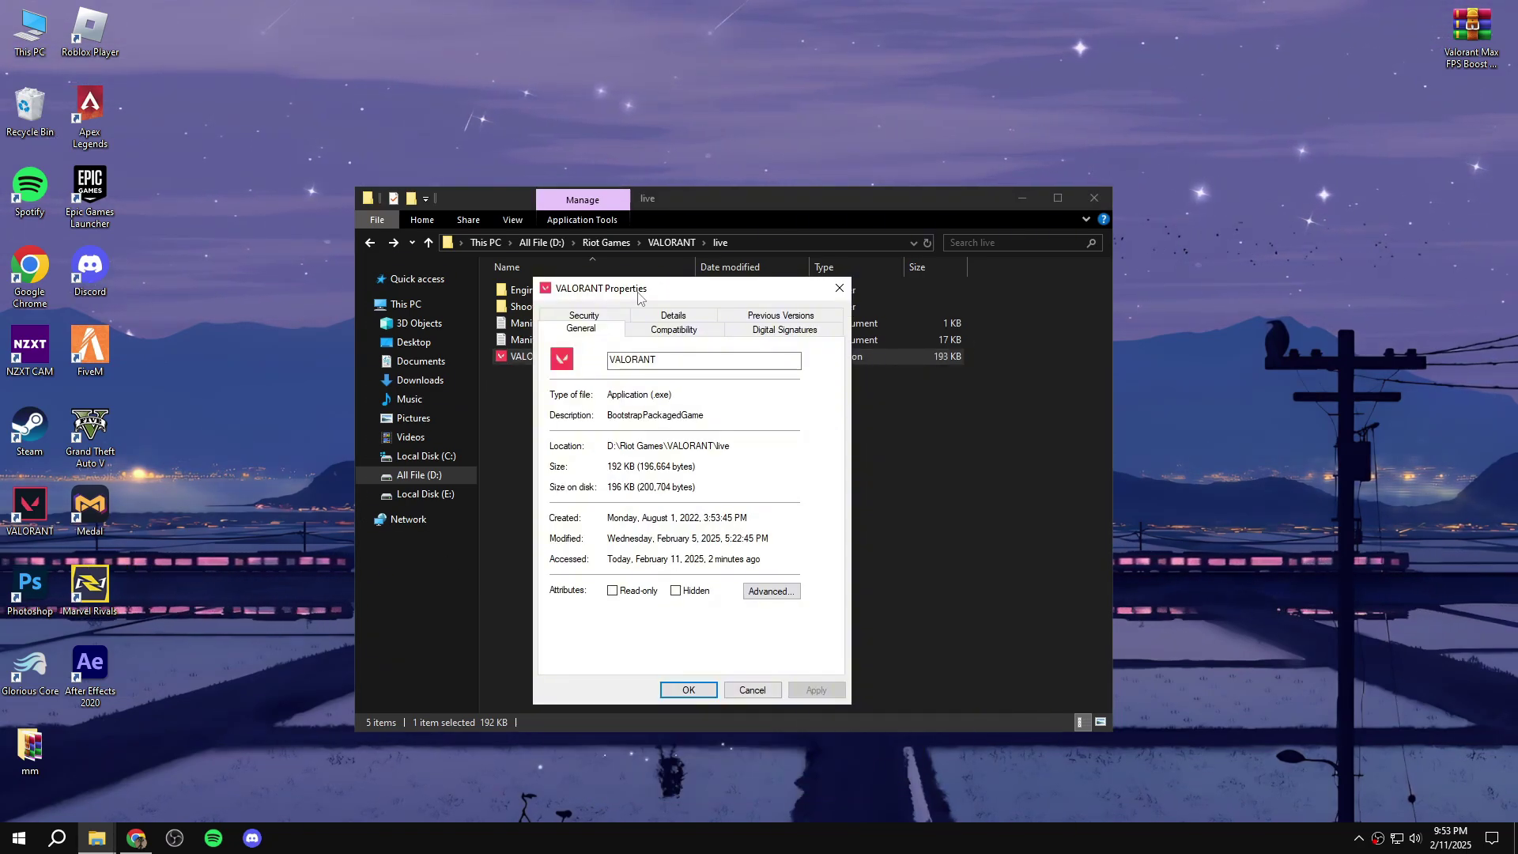
click(673, 332)
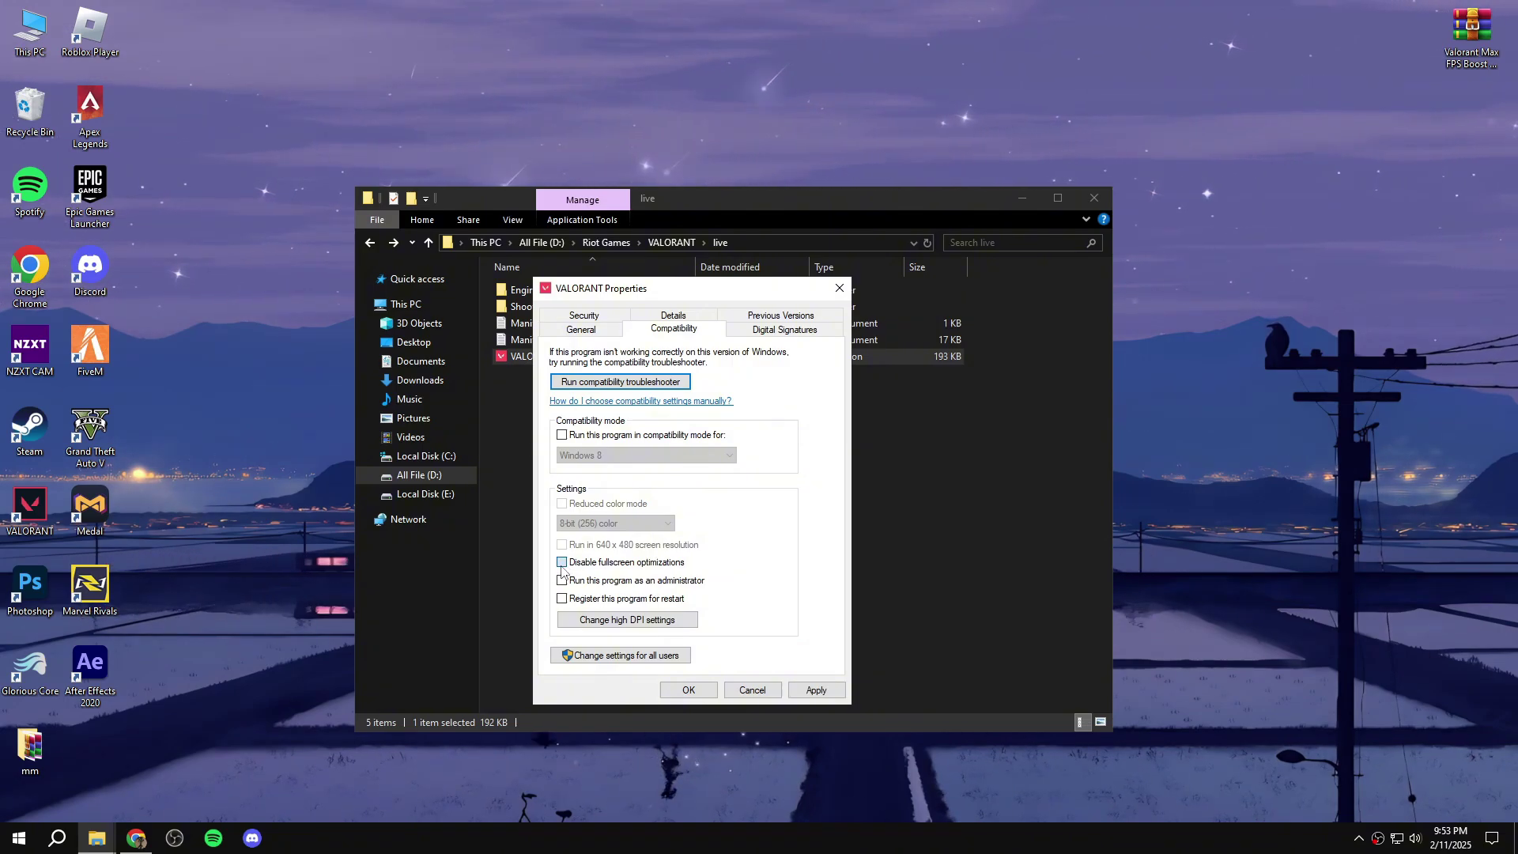
click(588, 619)
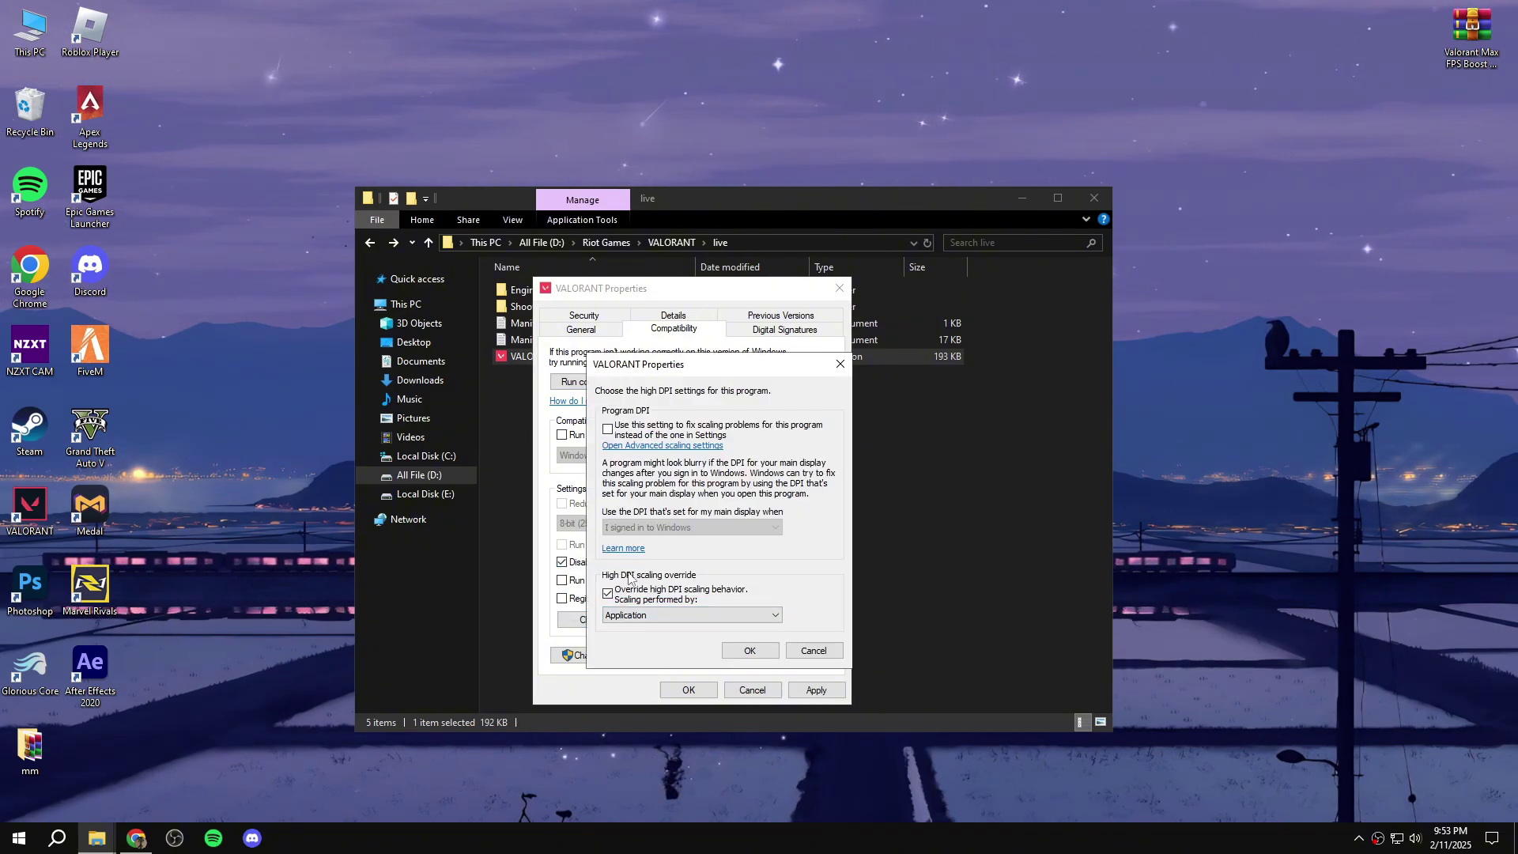
click(607, 594)
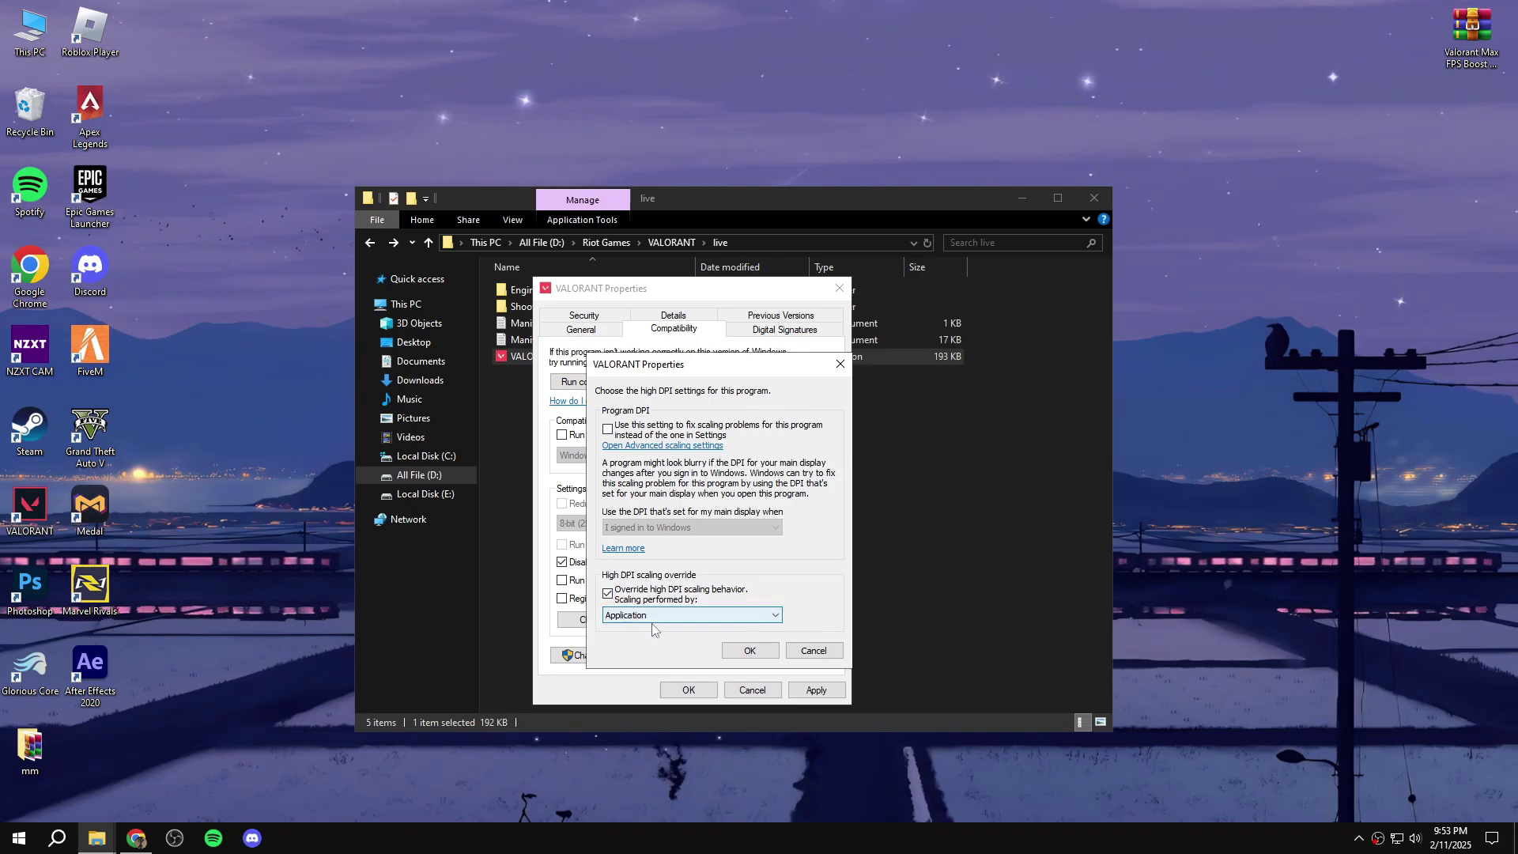
click(749, 649)
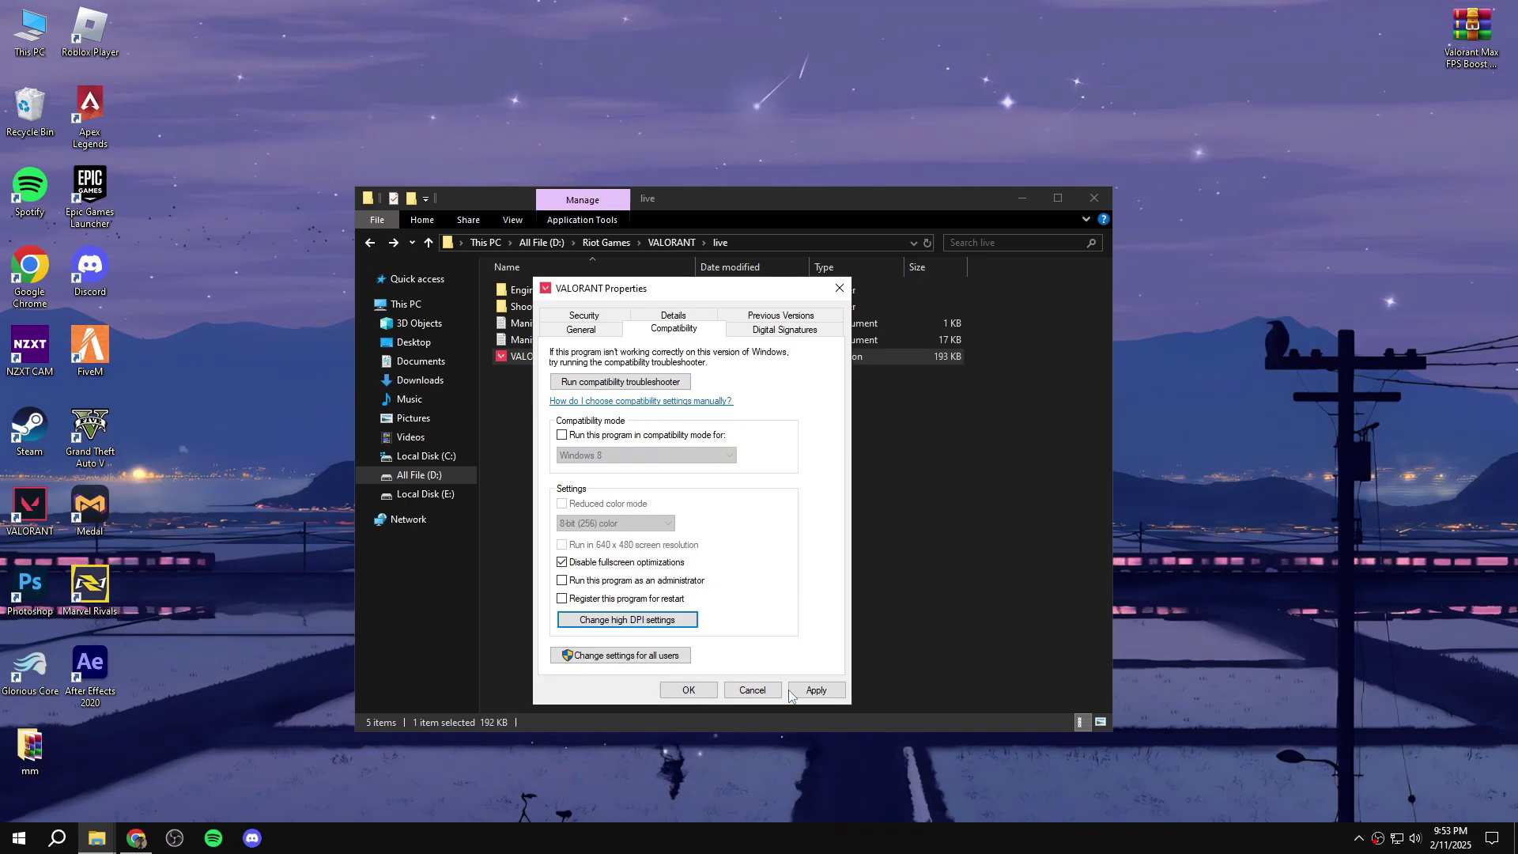
click(687, 689)
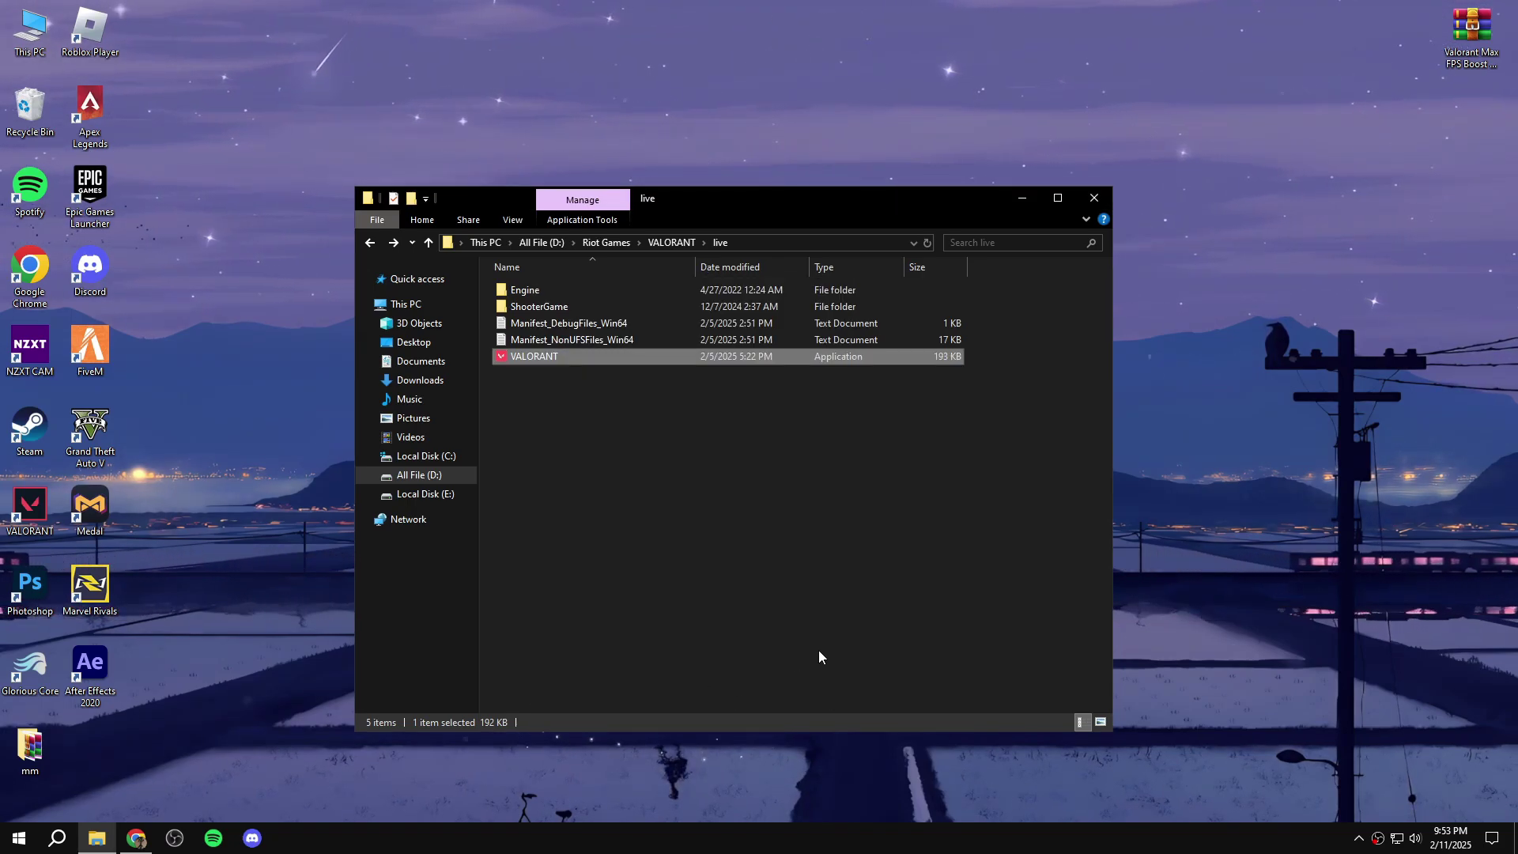
- Open the ShooterGame\Binaries\Win64 folder inside the live folder and locate the VALORANT-Win64-Shipping application
click(538, 308)
double_click(556, 315)
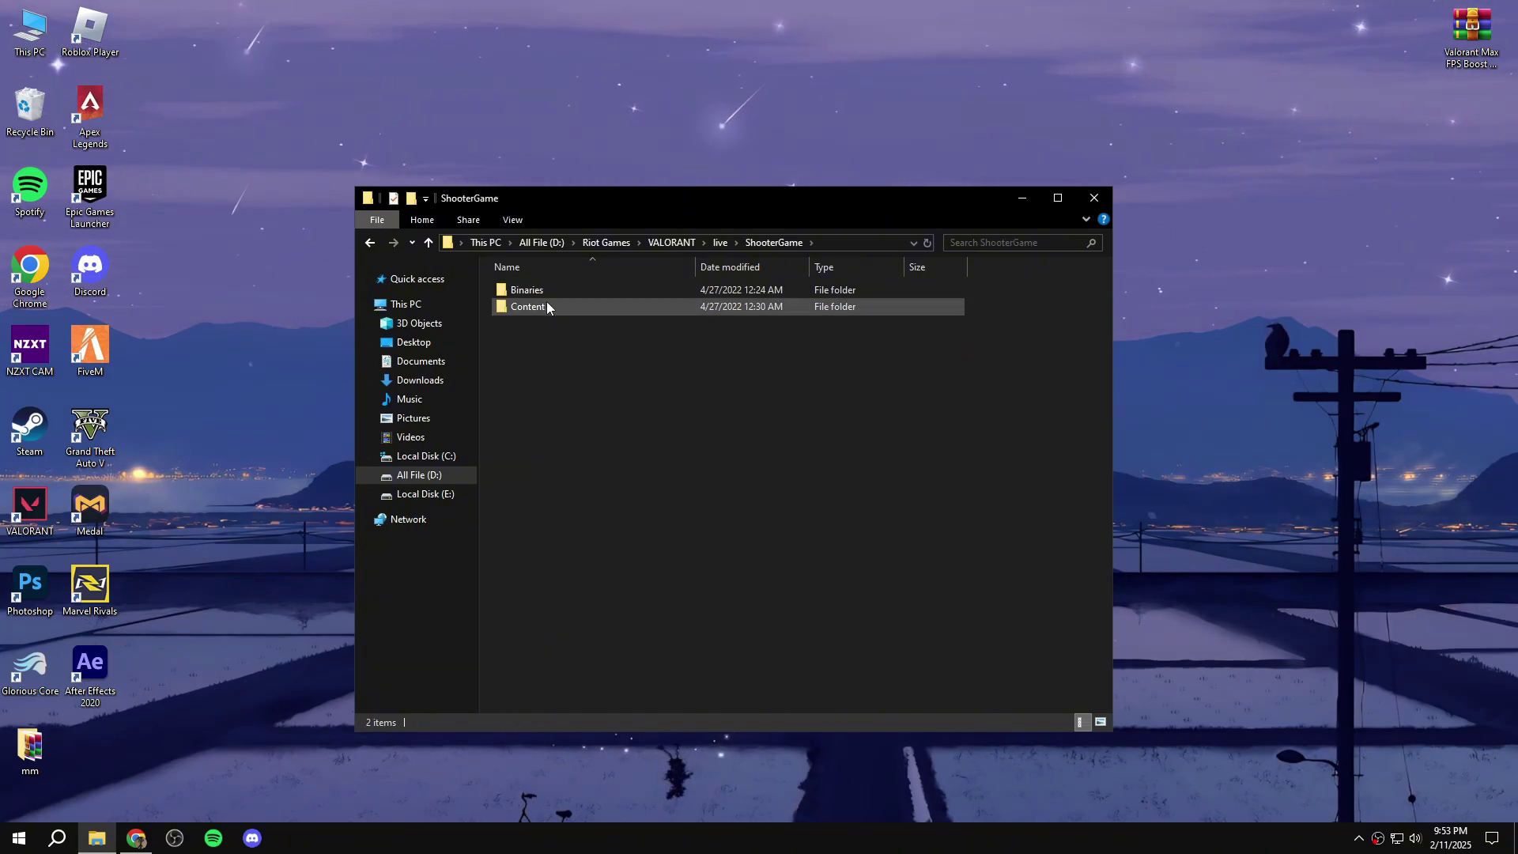
double_click(535, 292)
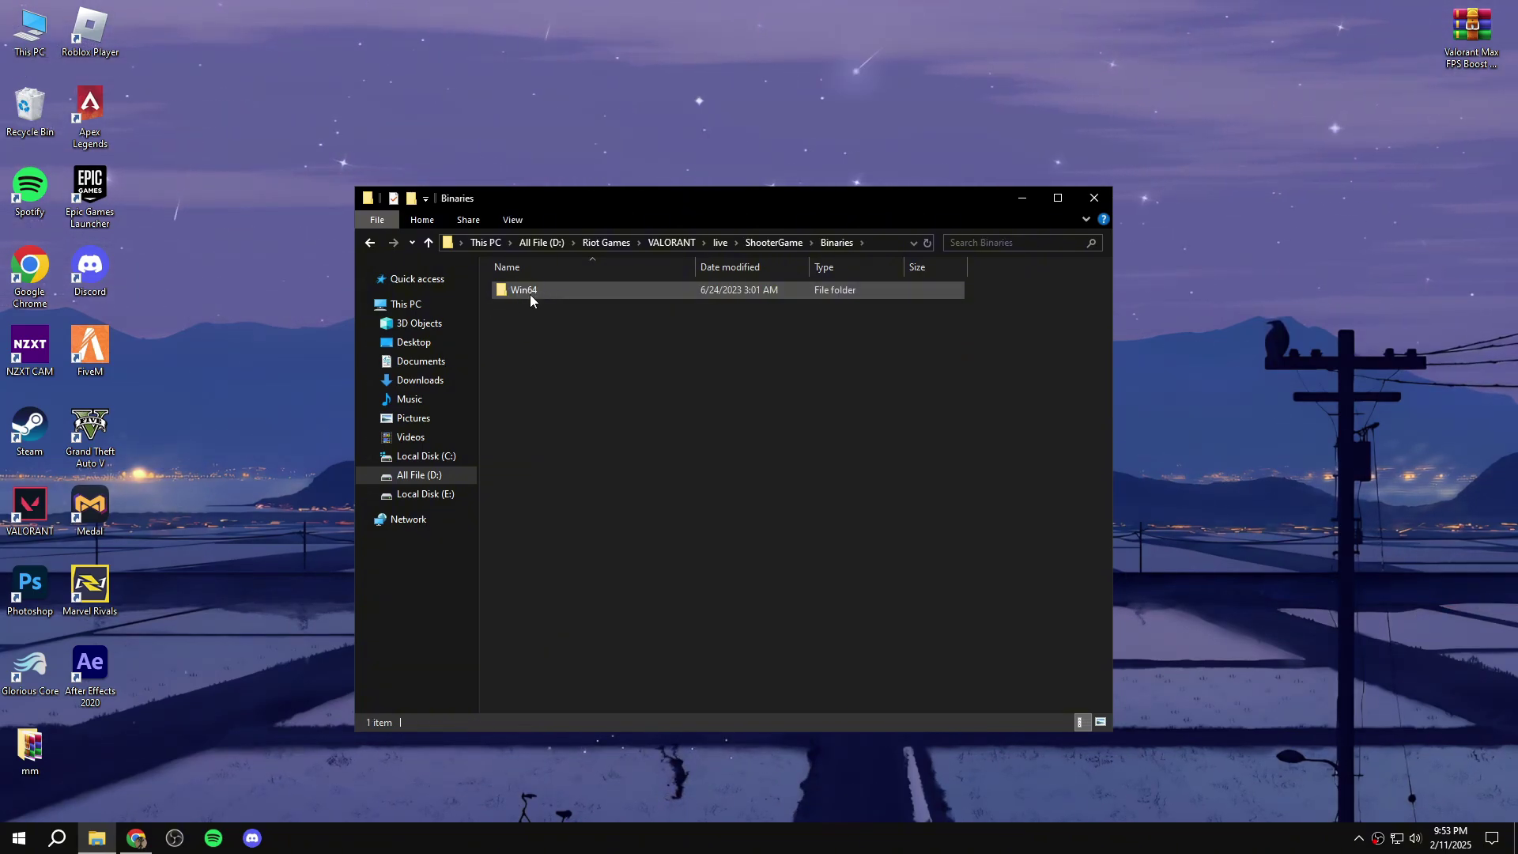
double_click(526, 290)
scroll(661, 486, down, 10)
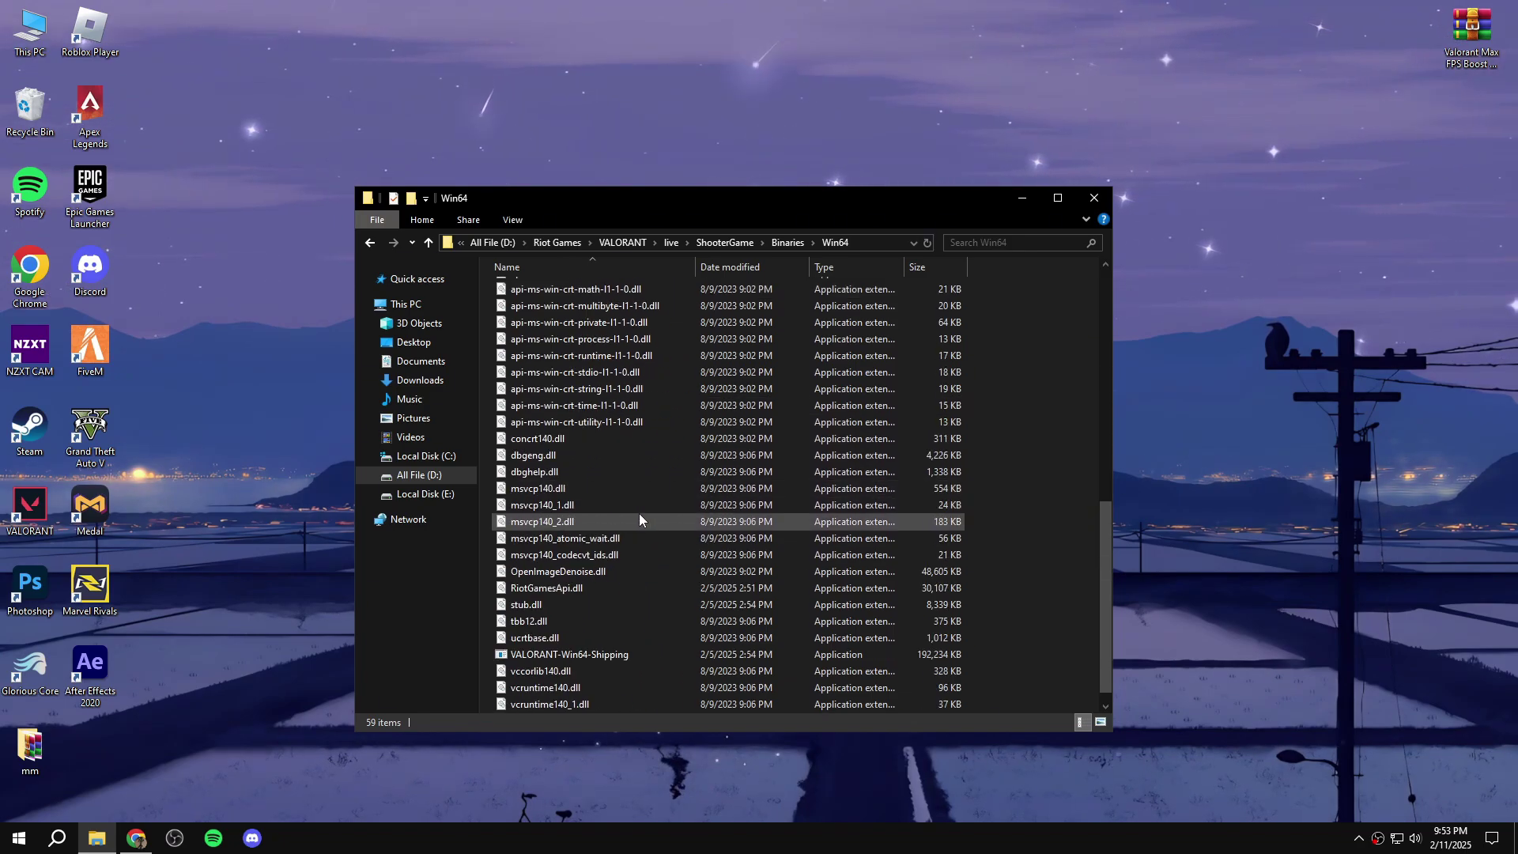
scroll(638, 515, down, 1)
- In VALORANT-Win64-Shipping's compatibility properties, override high DPI scaling behavior with scaling performed by Application
click(563, 641)
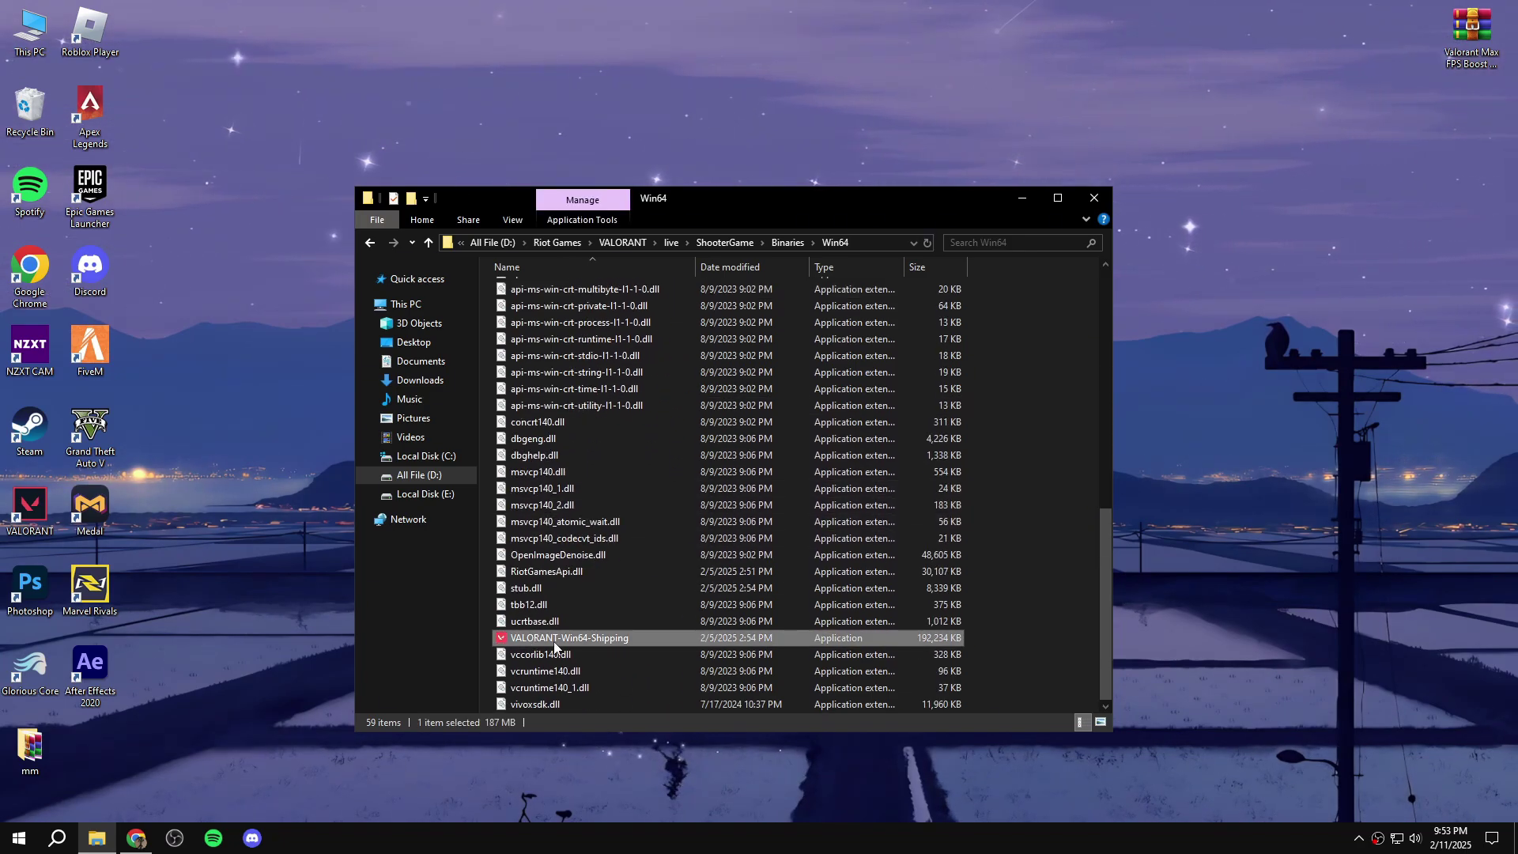
right_click(554, 641)
click(605, 629)
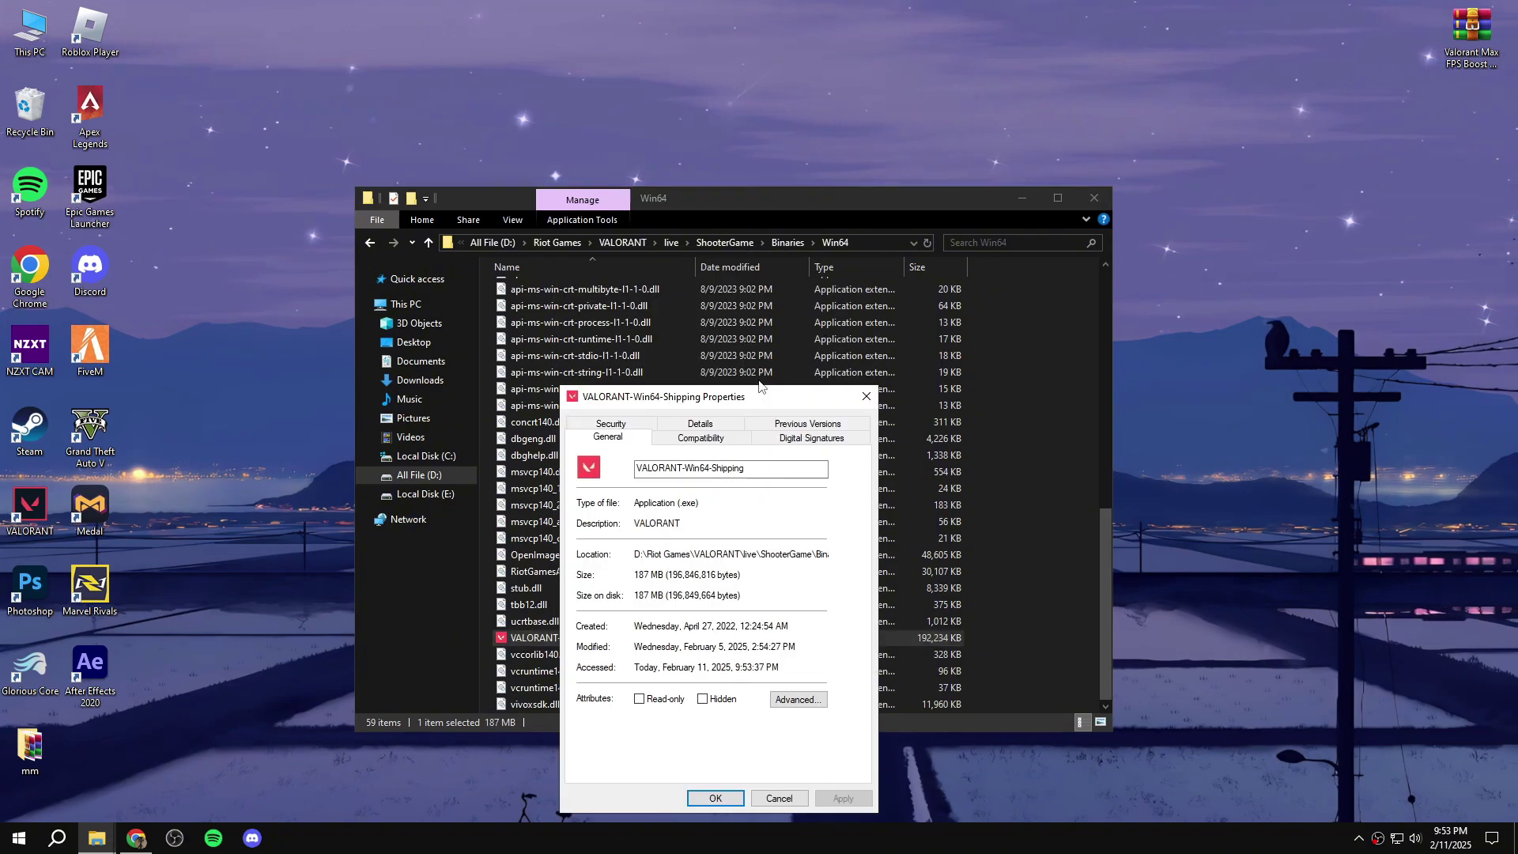
click(700, 439)
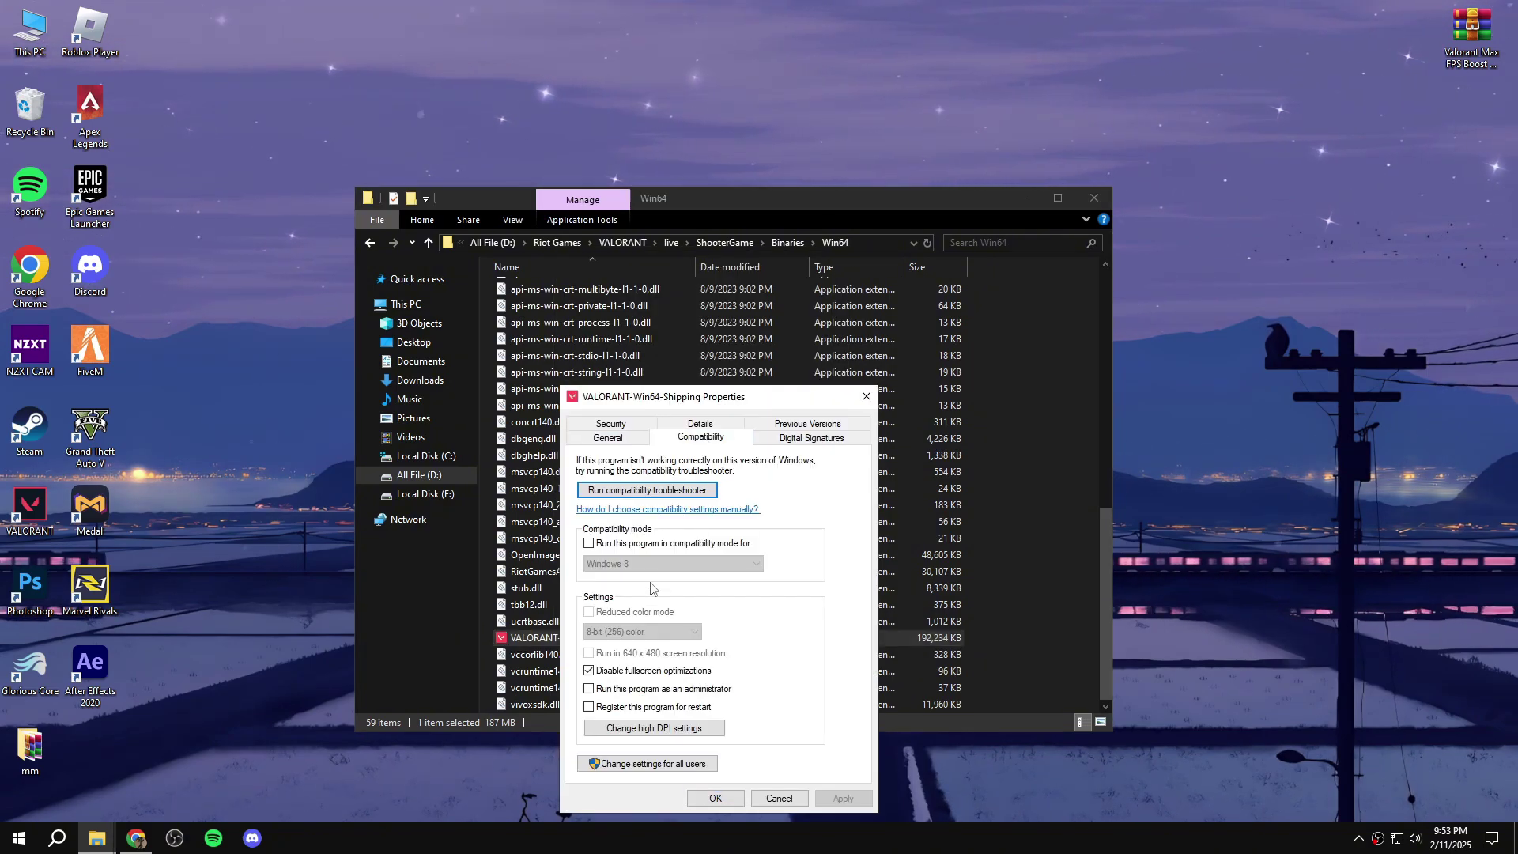
click(588, 688)
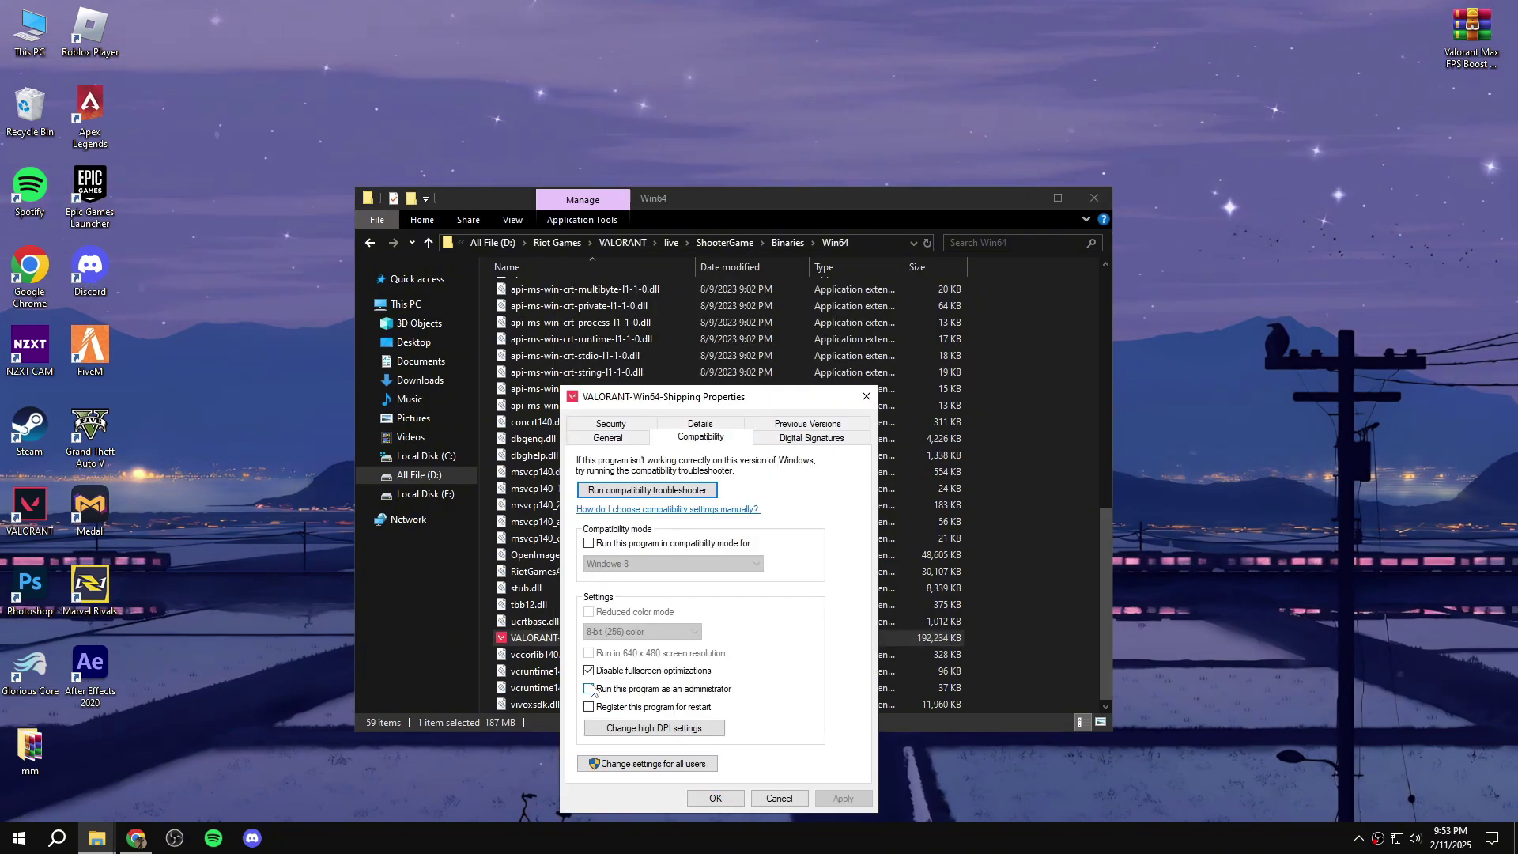
click(642, 727)
click(637, 702)
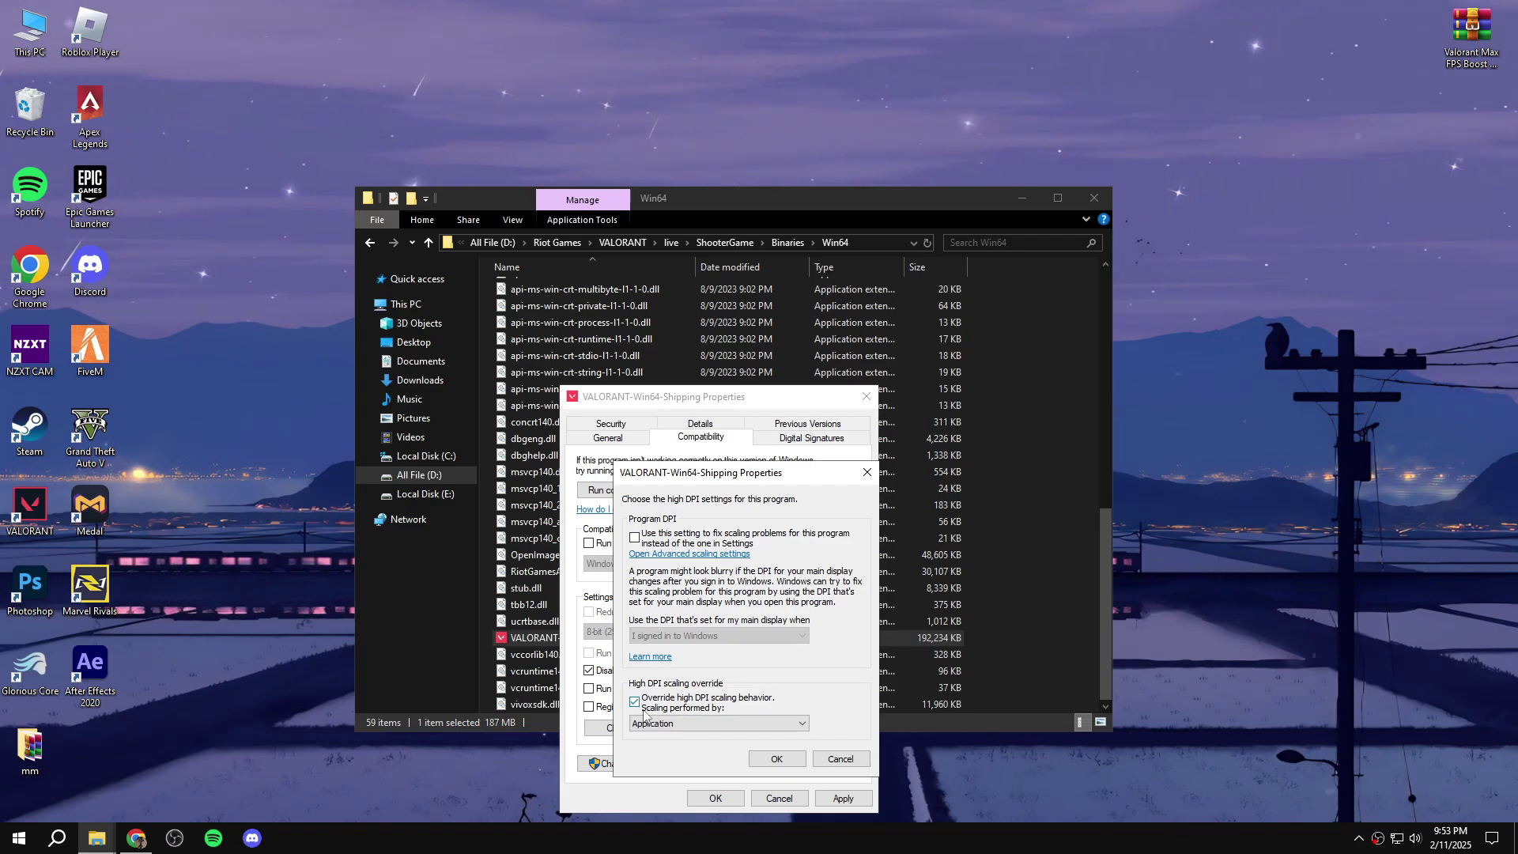
click(660, 723)
click(660, 740)
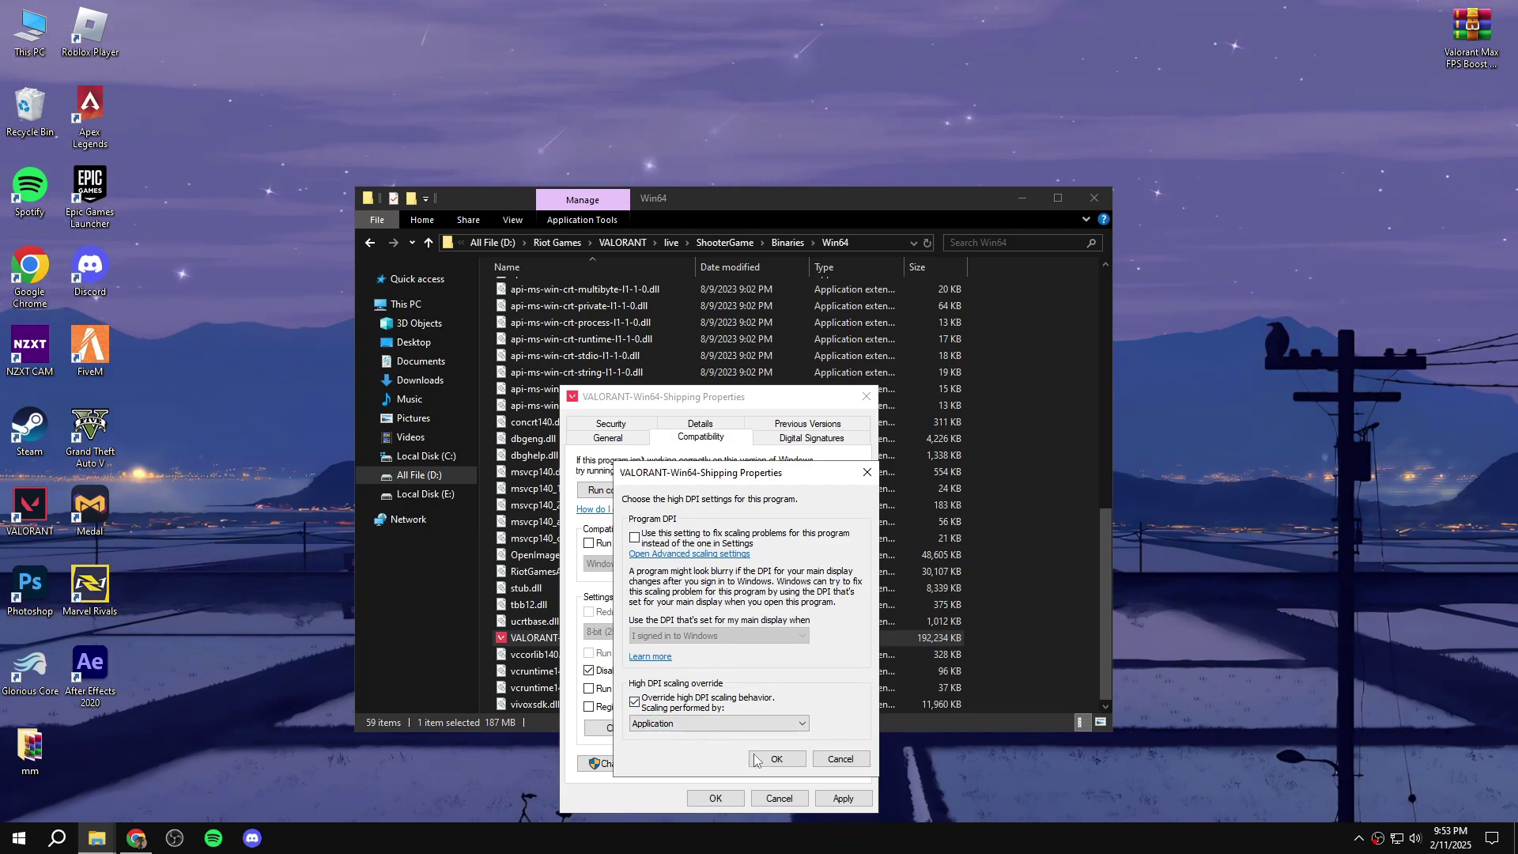
click(776, 759)
click(715, 798)
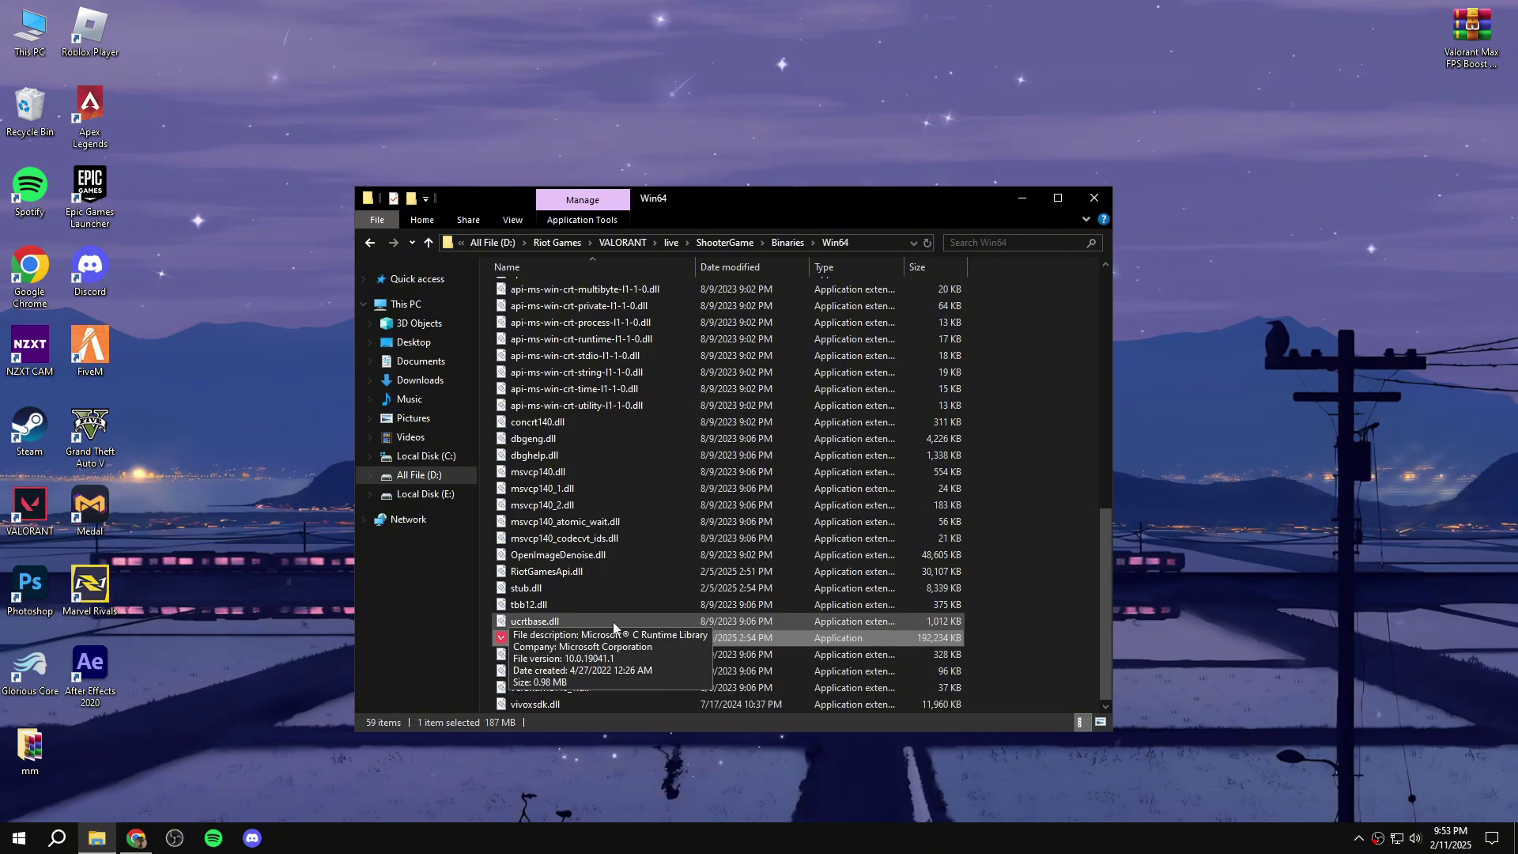
- Return to the VALORANT live folder and copy its full folder path
click(367, 243)
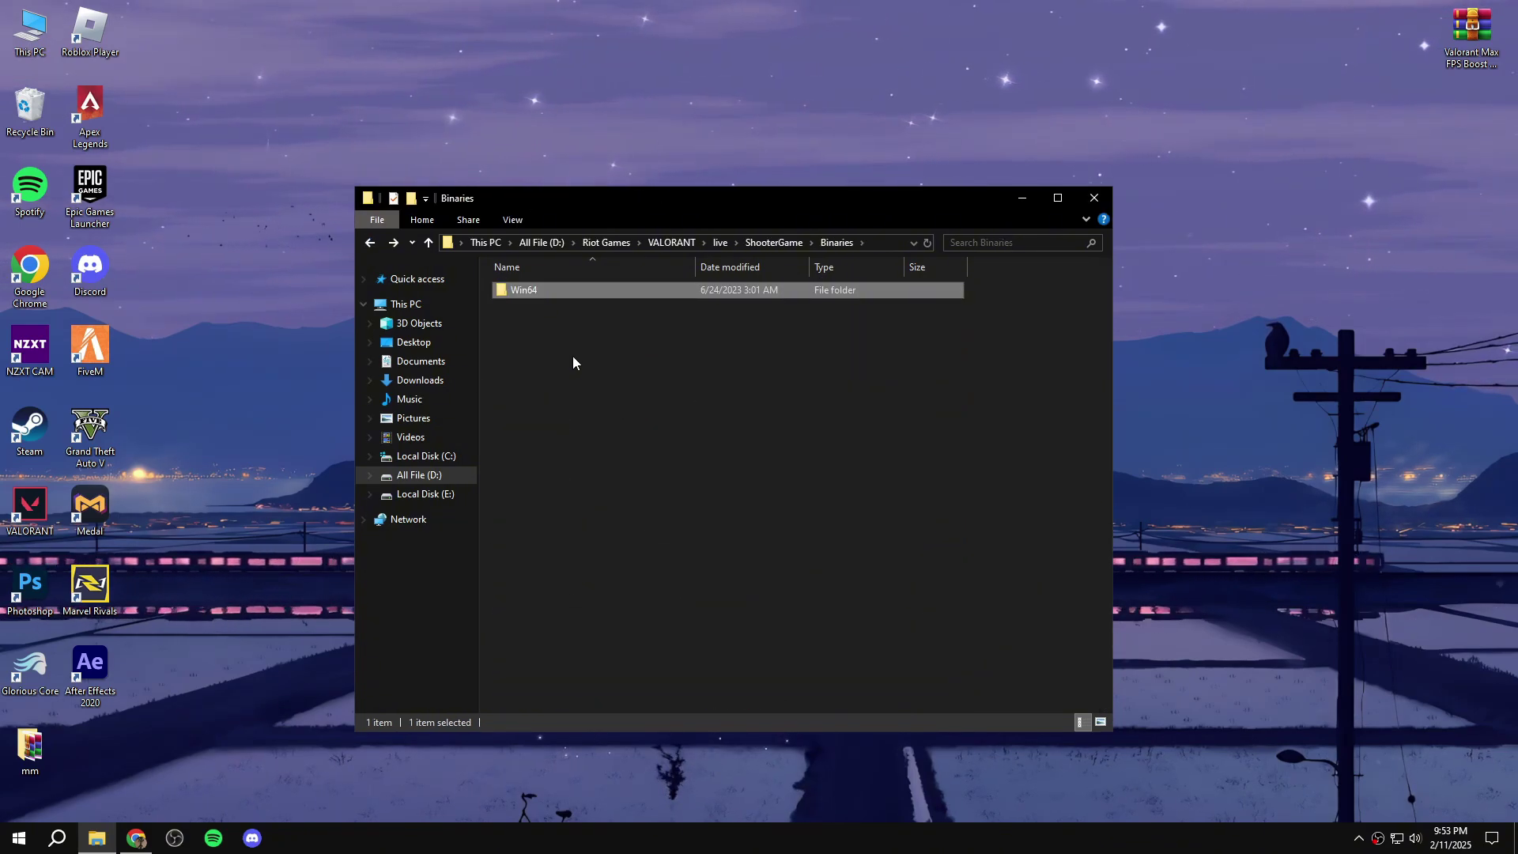
click(369, 242)
click(371, 249)
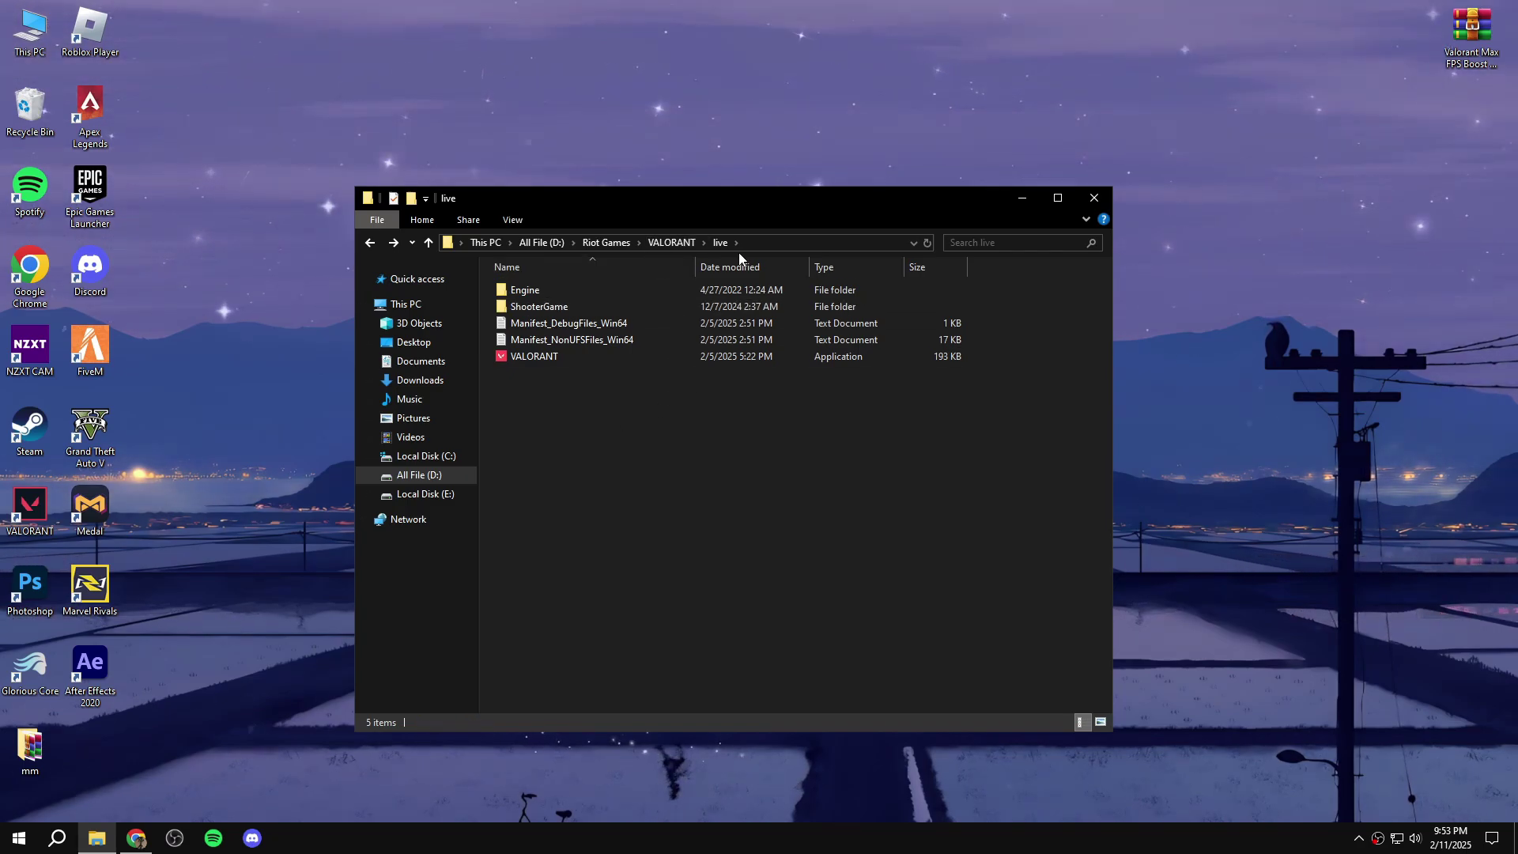
click(688, 238)
key(cmd+c)
right_click(657, 243)
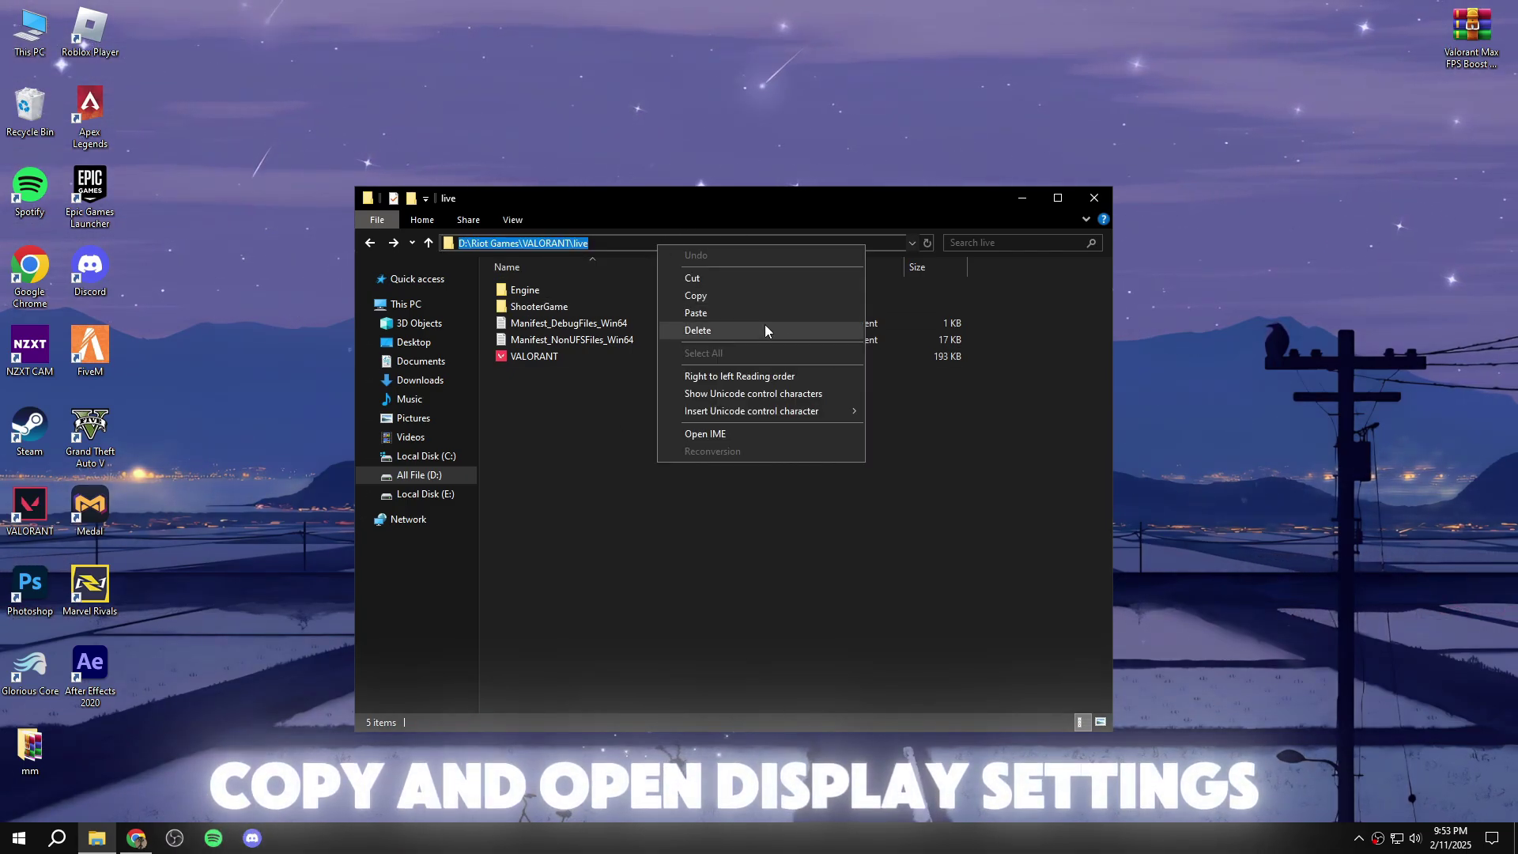
click(701, 297)
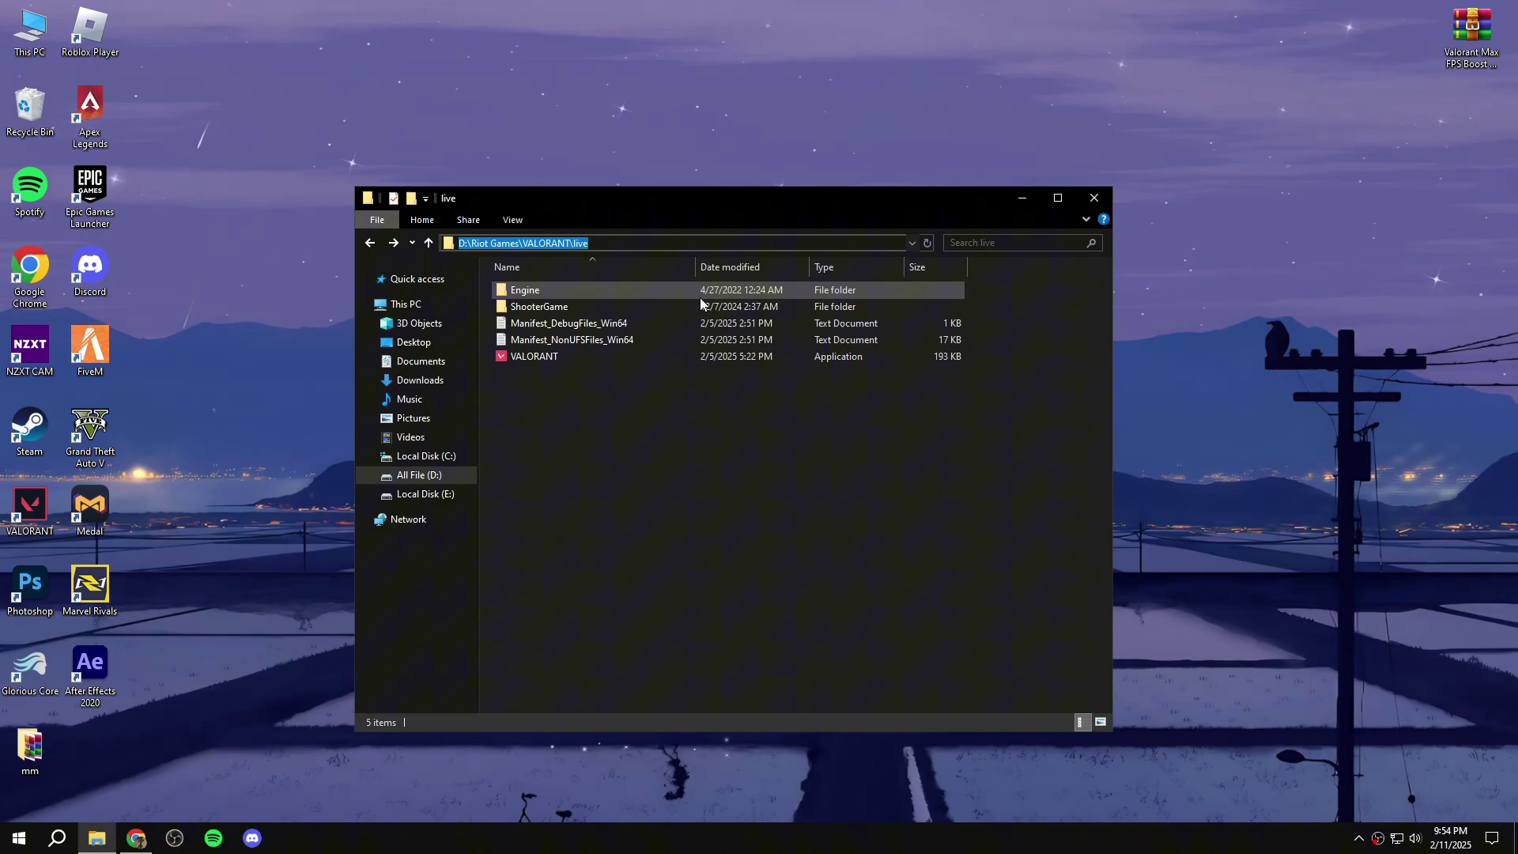
- Open the Graphics settings page from the Windows display settings
right_click(1232, 466)
click(1309, 641)
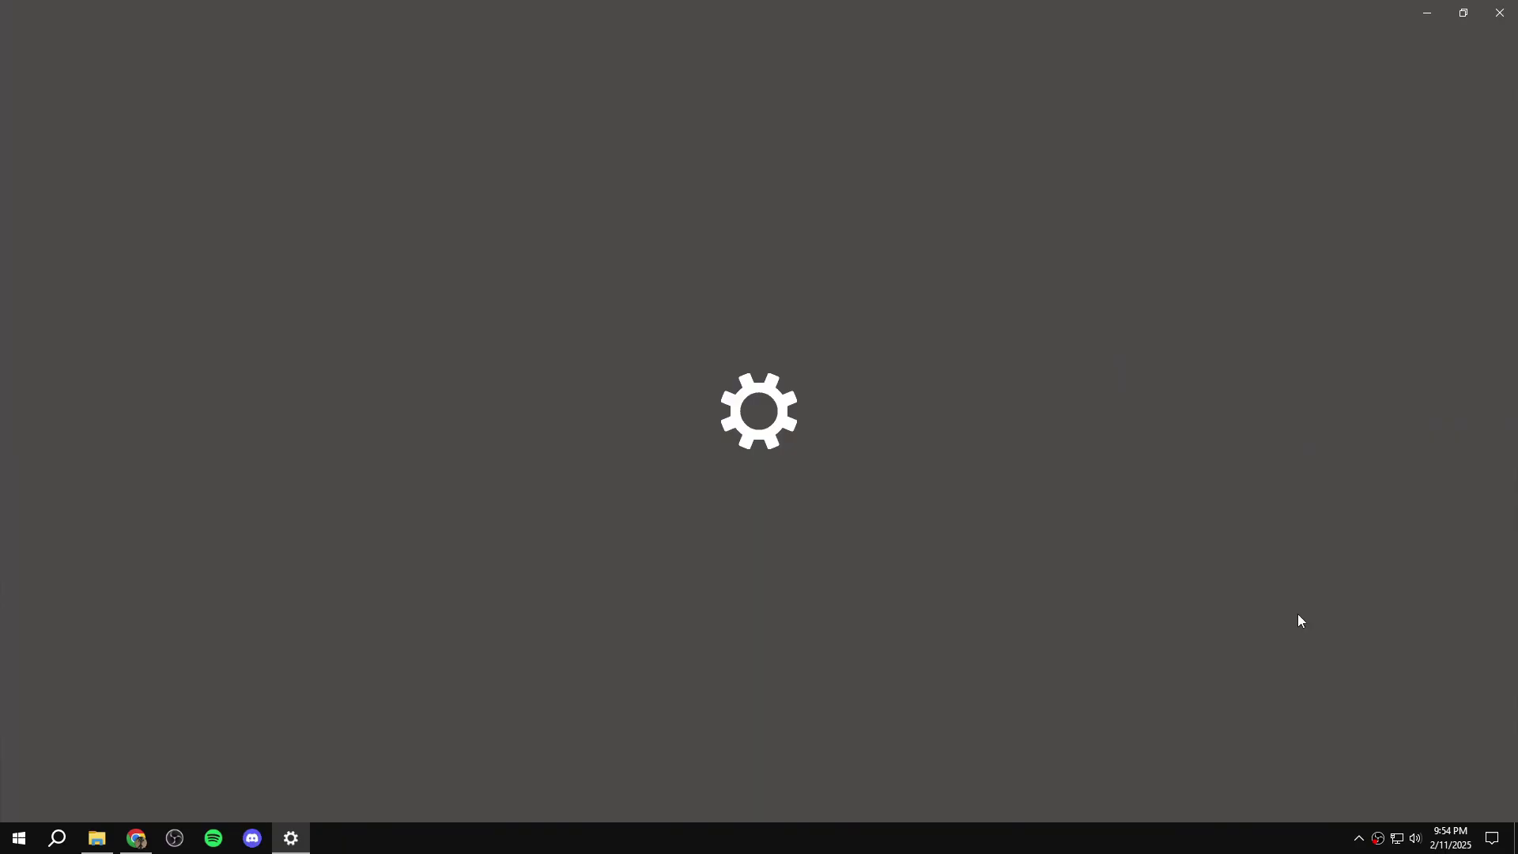
scroll(353, 759, down, 1)
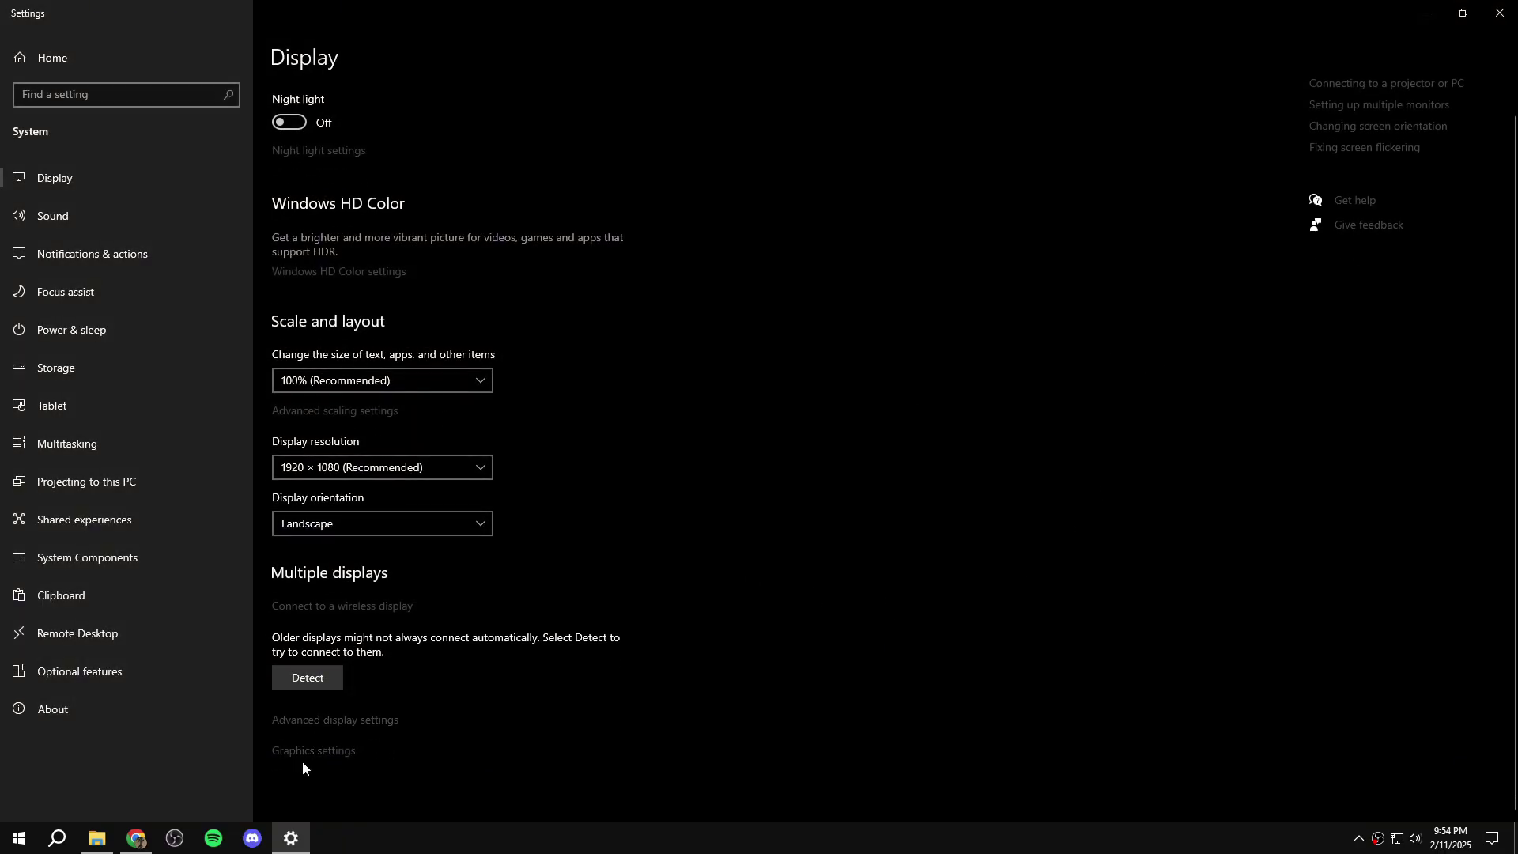
click(314, 750)
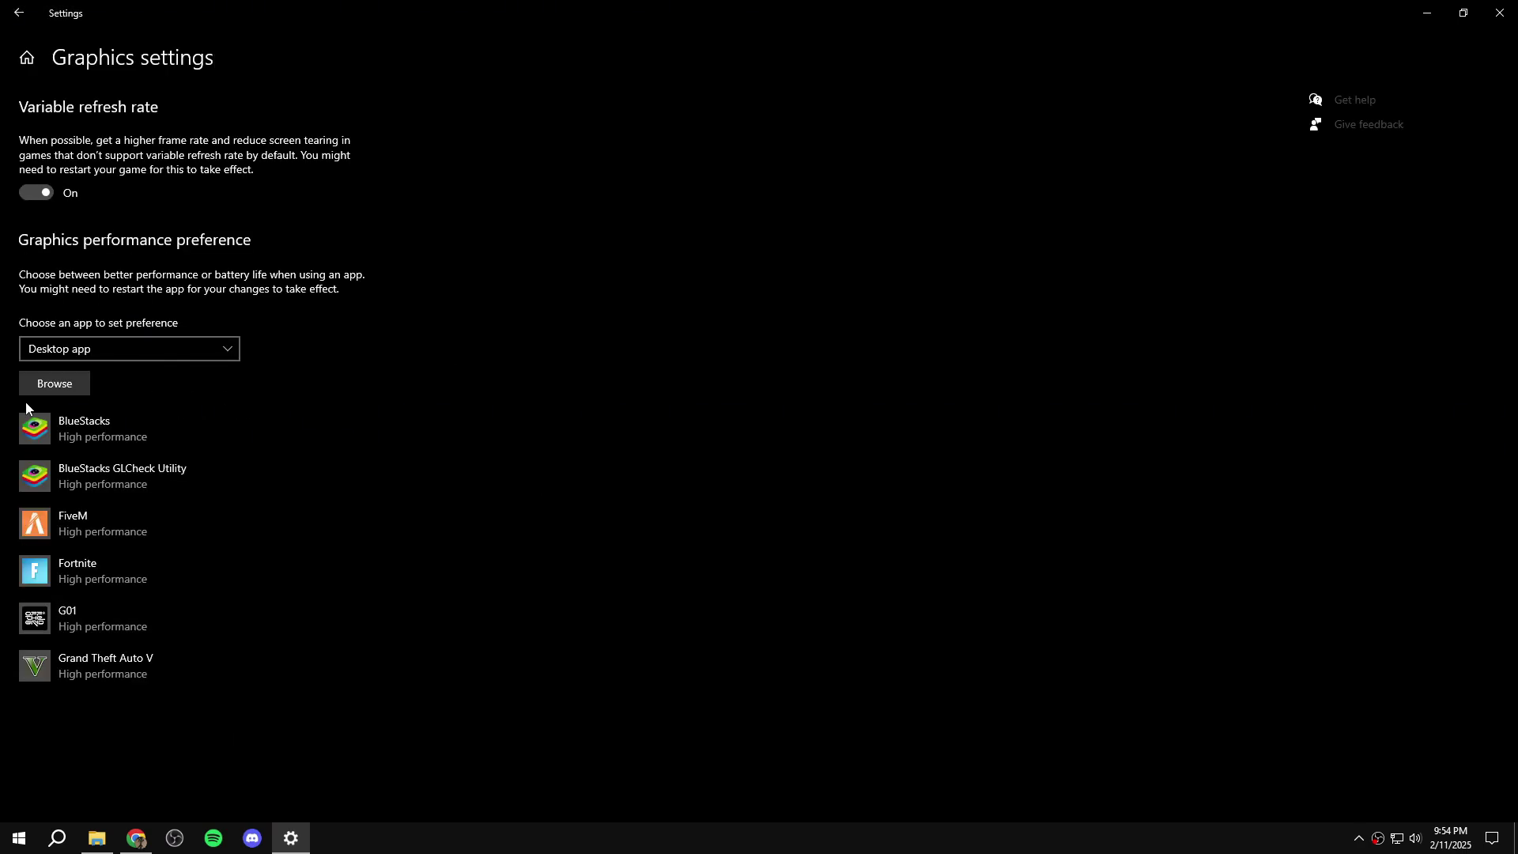
- Add the VALORANT application from D:\Riot Games\VALORANT\live to the graphics performance preference apps, using the copied path
click(47, 384)
right_click(180, 378)
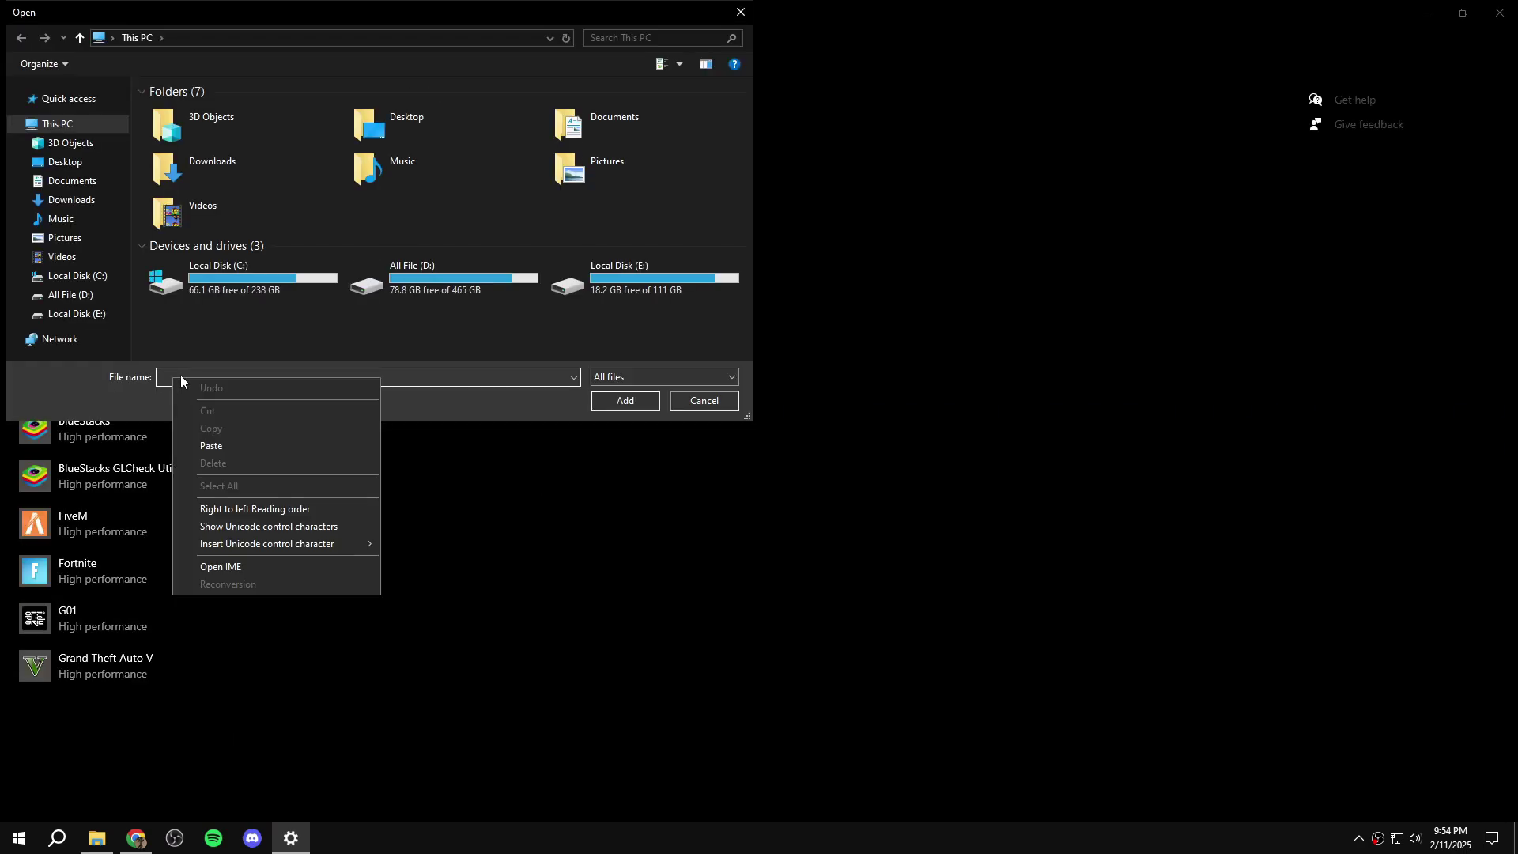
click(227, 445)
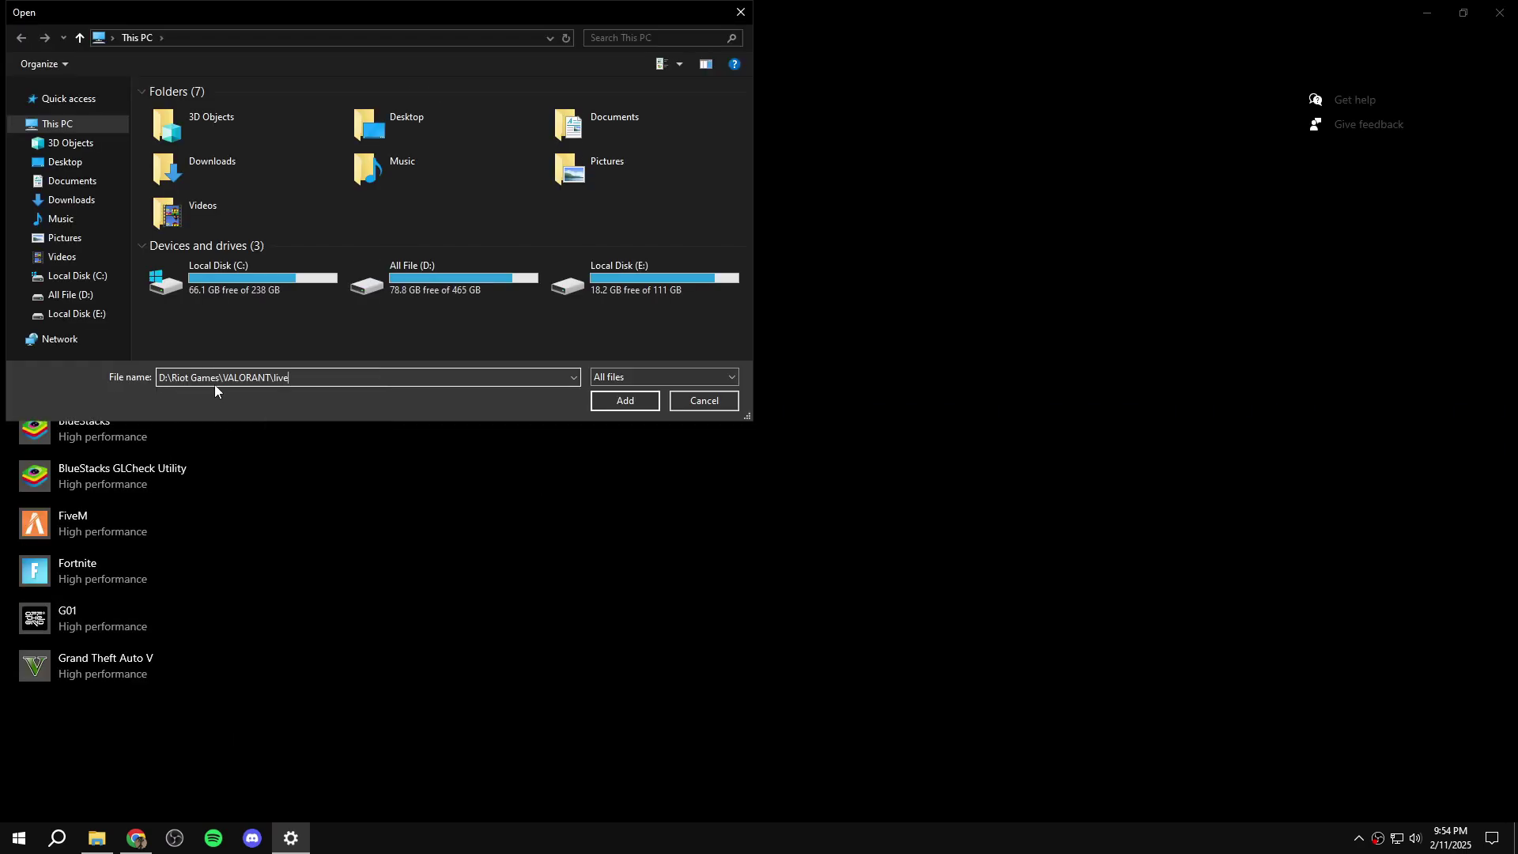
click(623, 400)
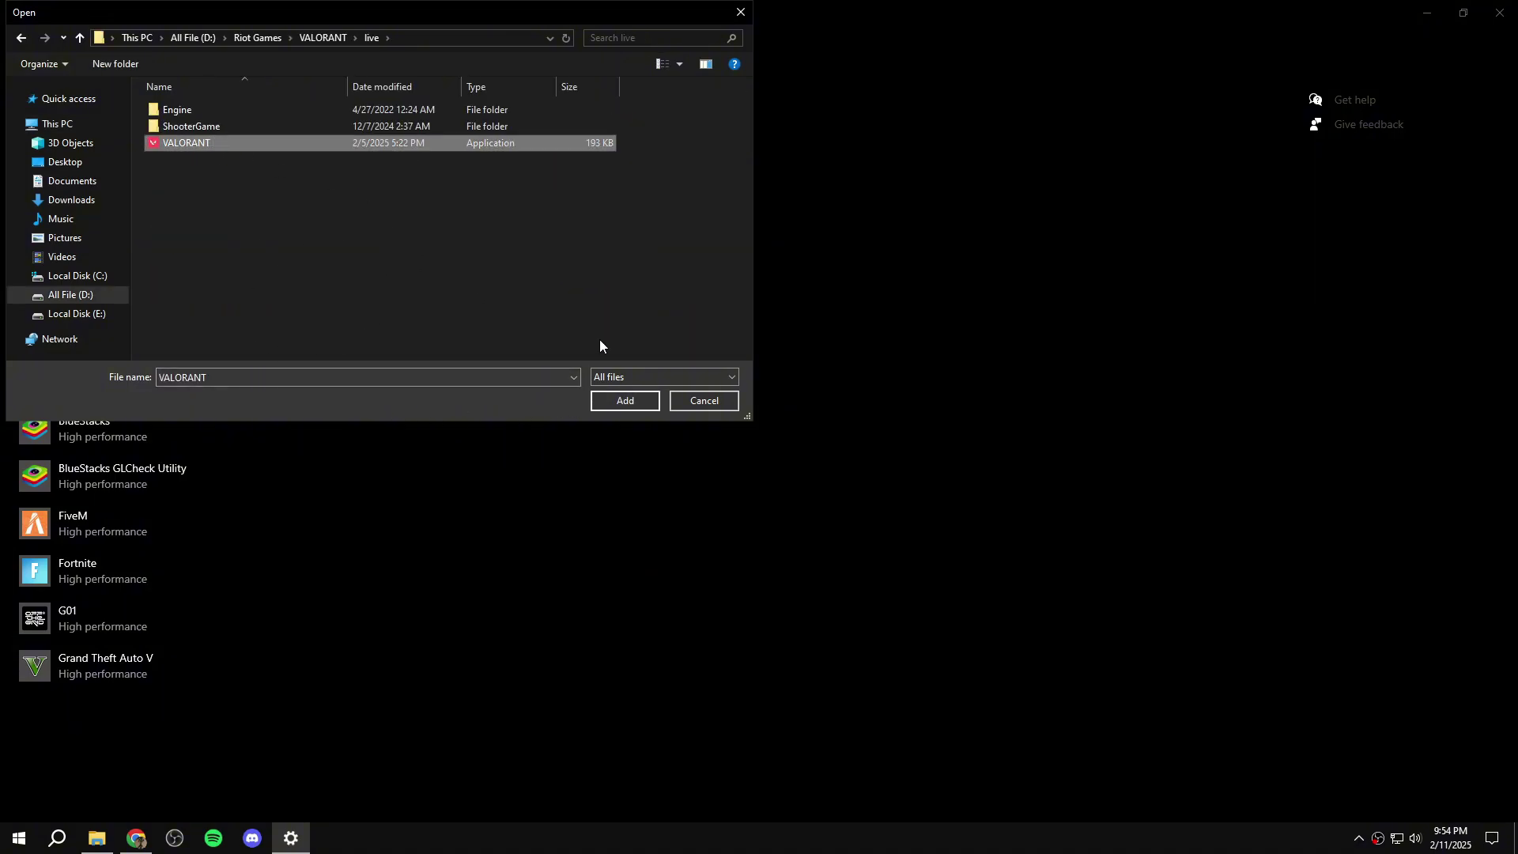
click(623, 399)
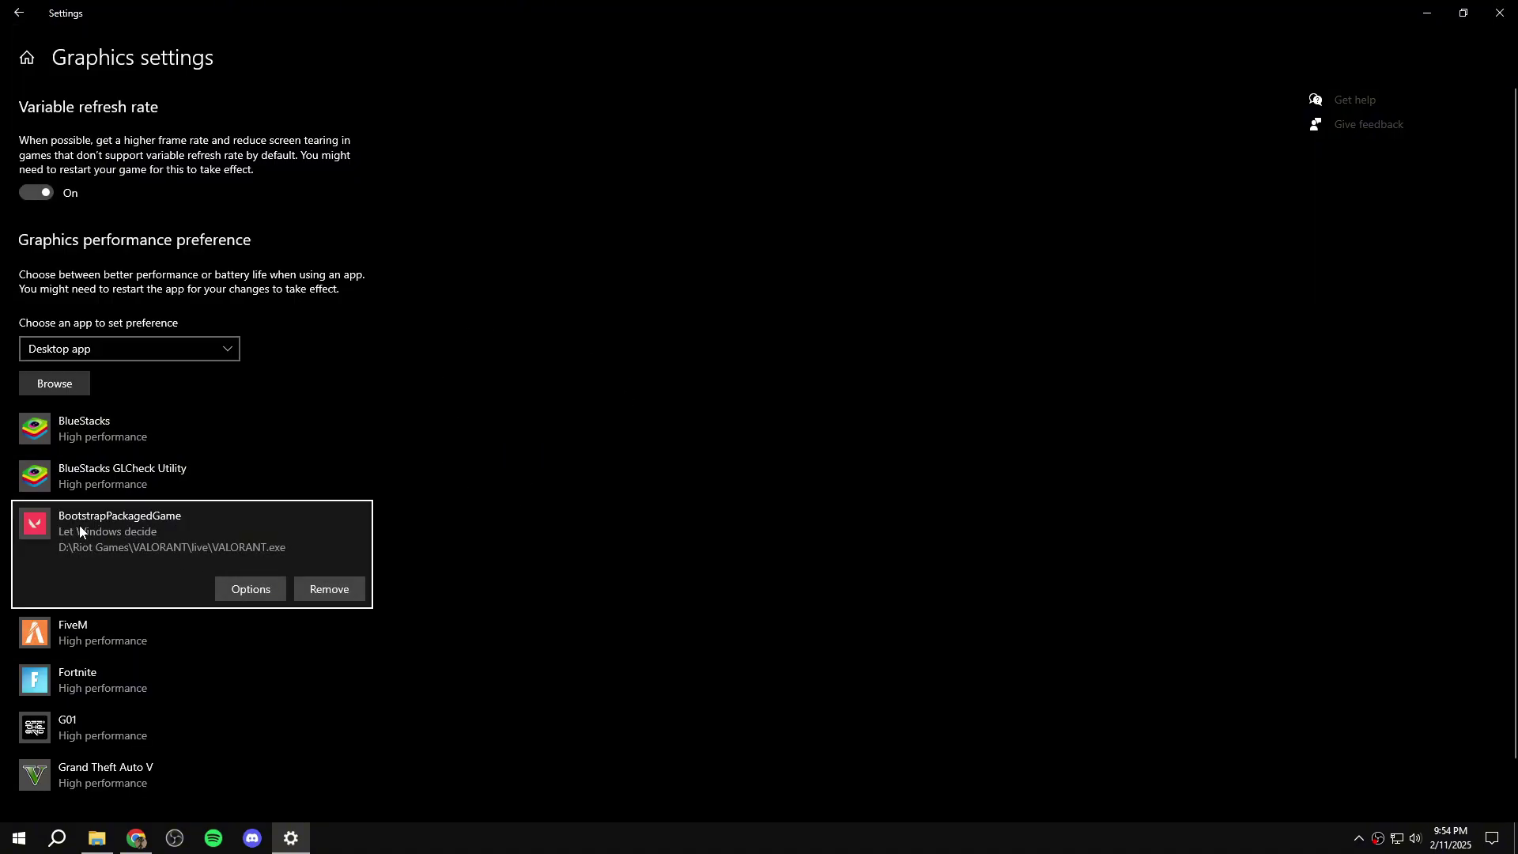
- Set the graphics preference of BootstrapPackagedGame to High performance, and close the Settings and VALORANT live folder windows
click(240, 588)
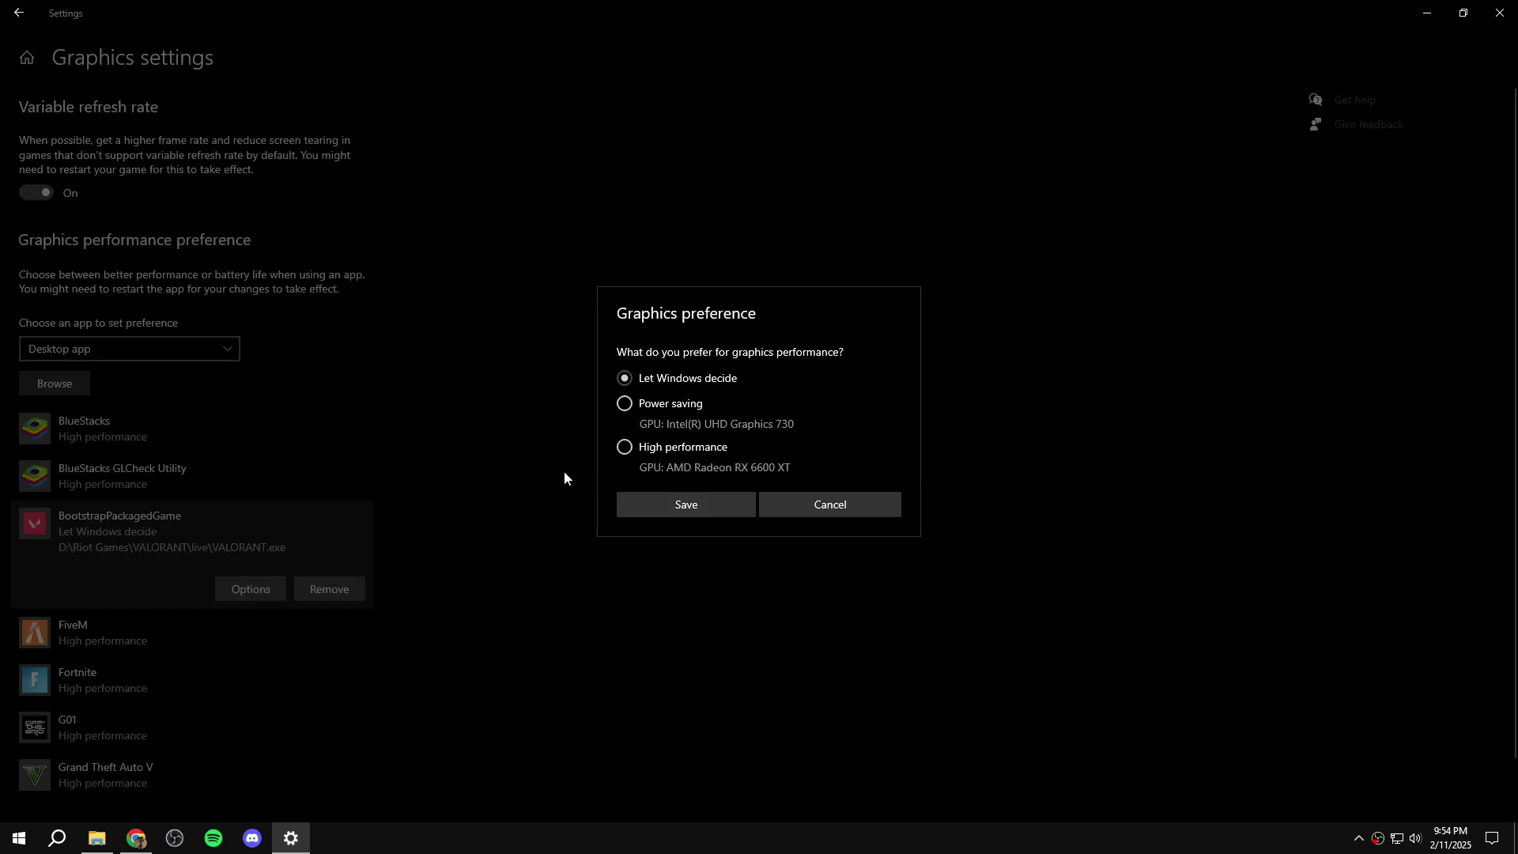
click(691, 501)
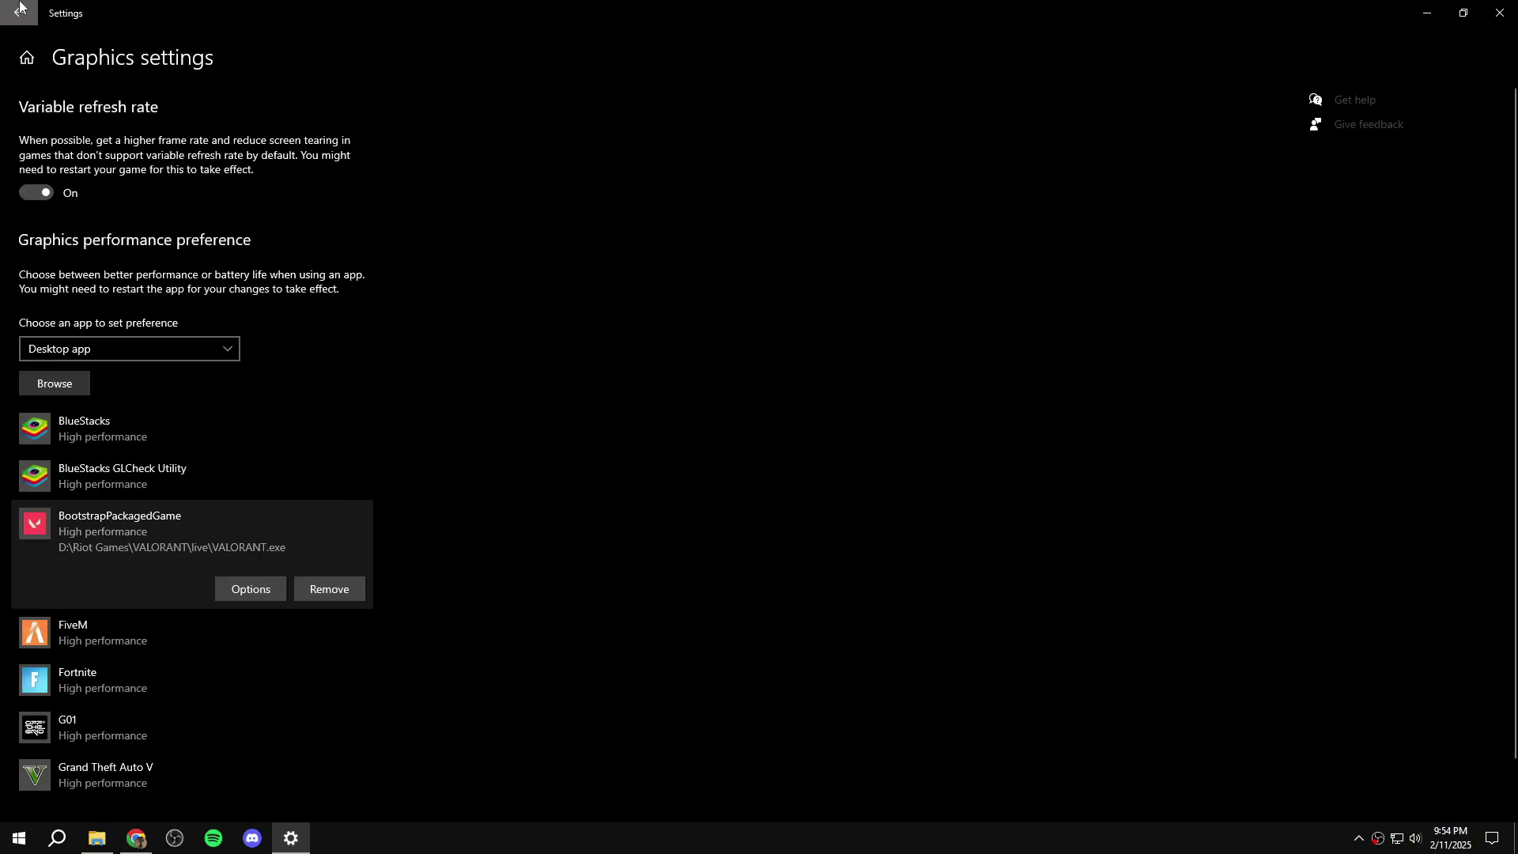
key(alt+Left)
click(1500, 13)
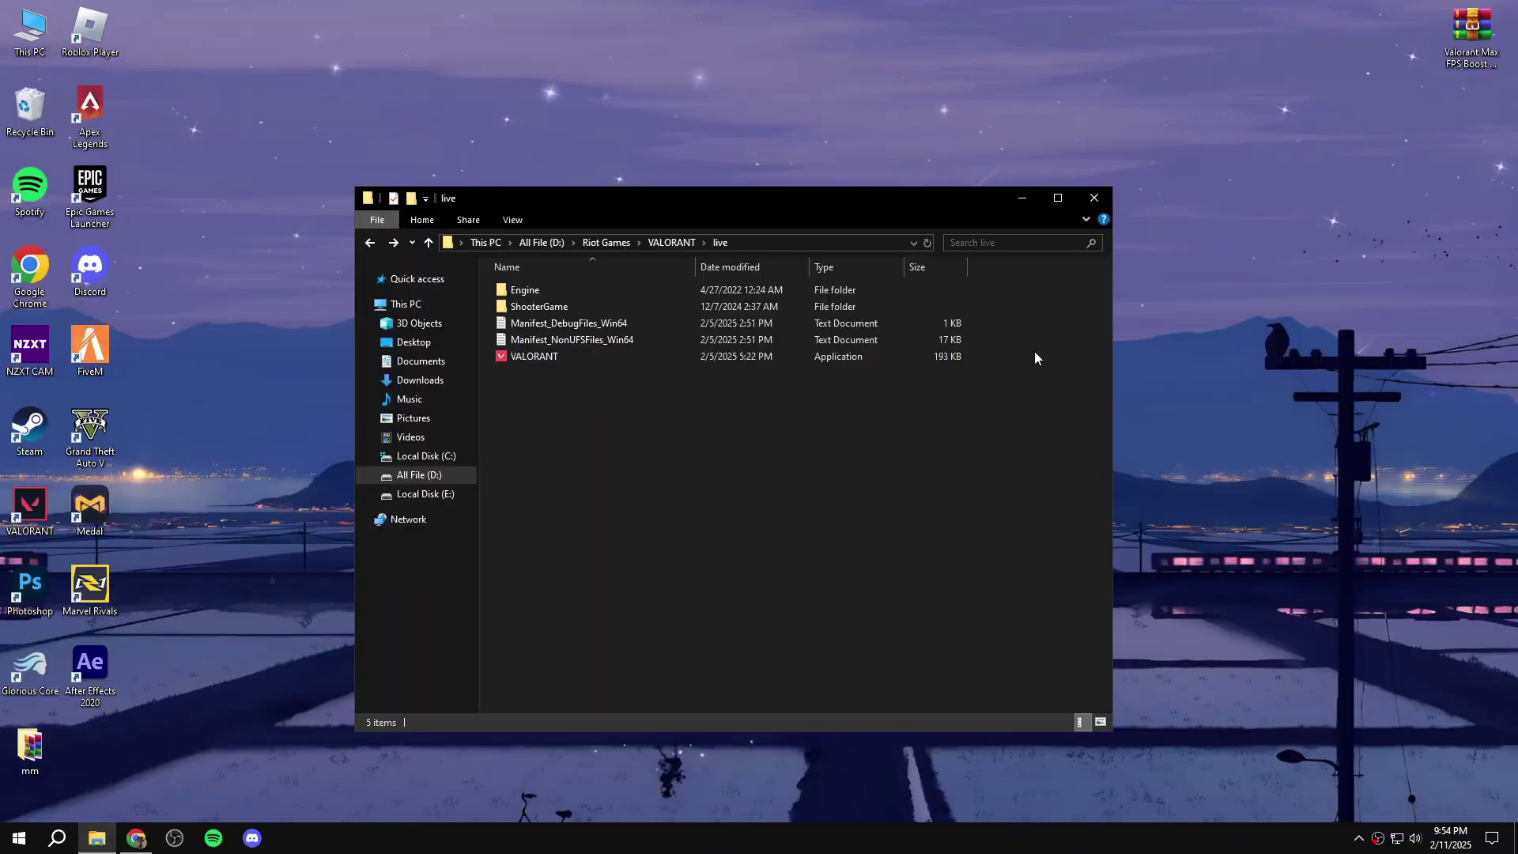
click(1093, 196)
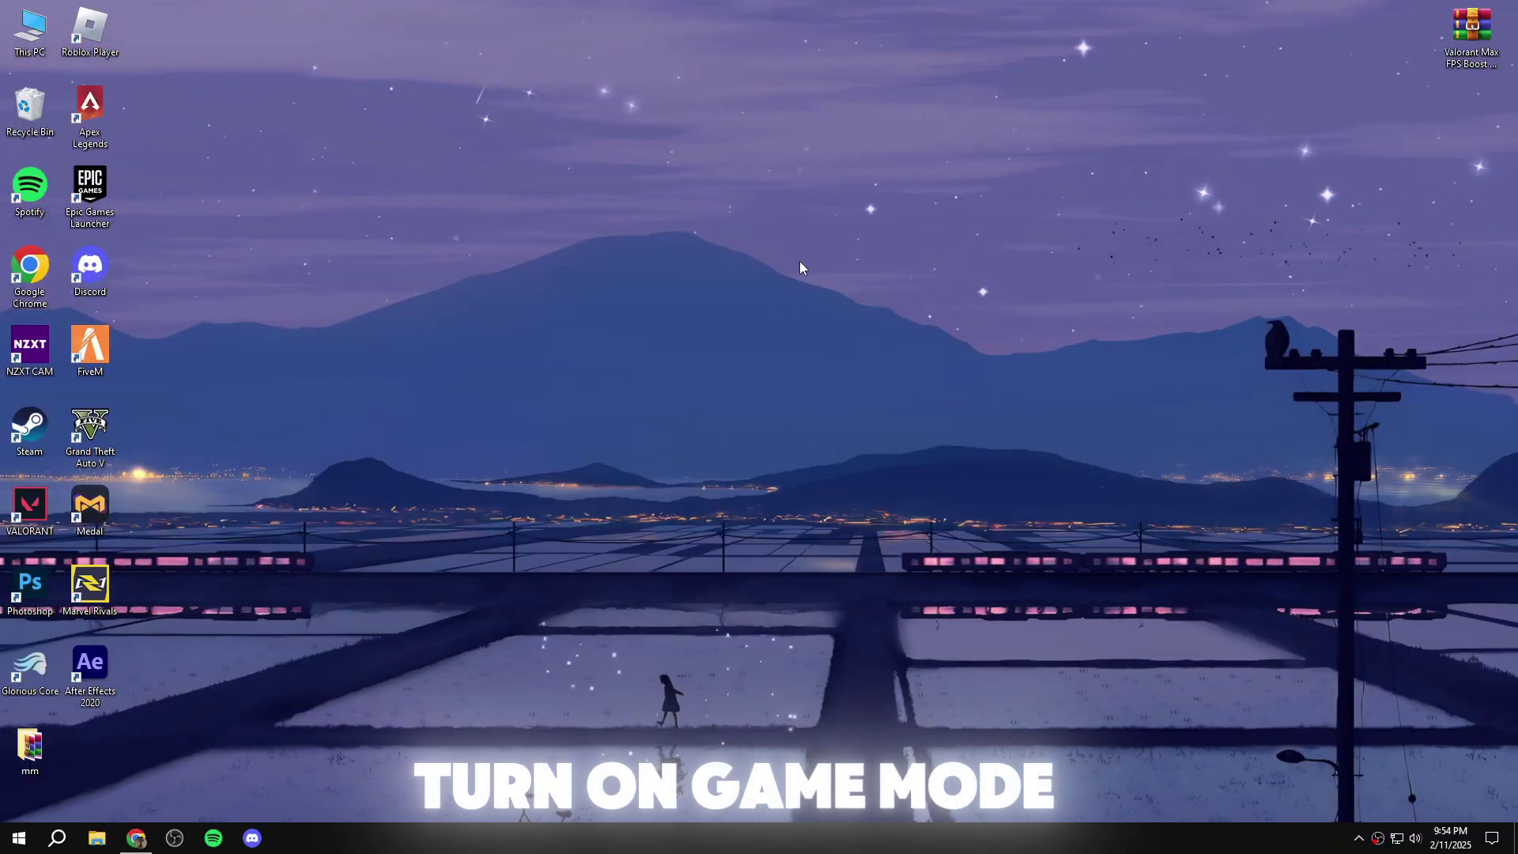
- Search Windows for "game mode" and check the Game Mode and Game Bar switches in the Gaming settings
click(61, 846)
text(game mode)
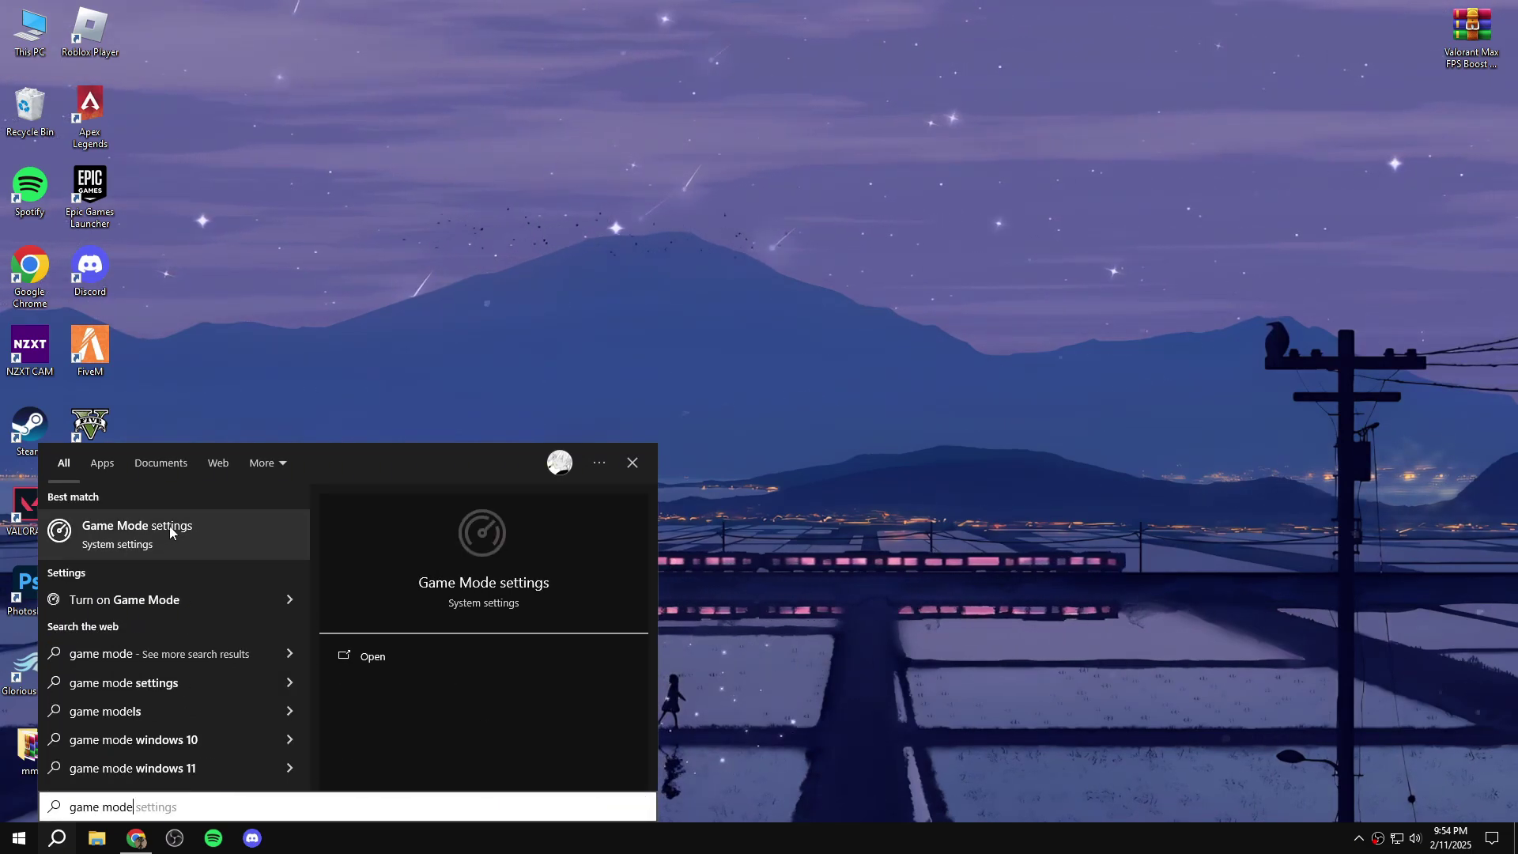
click(169, 525)
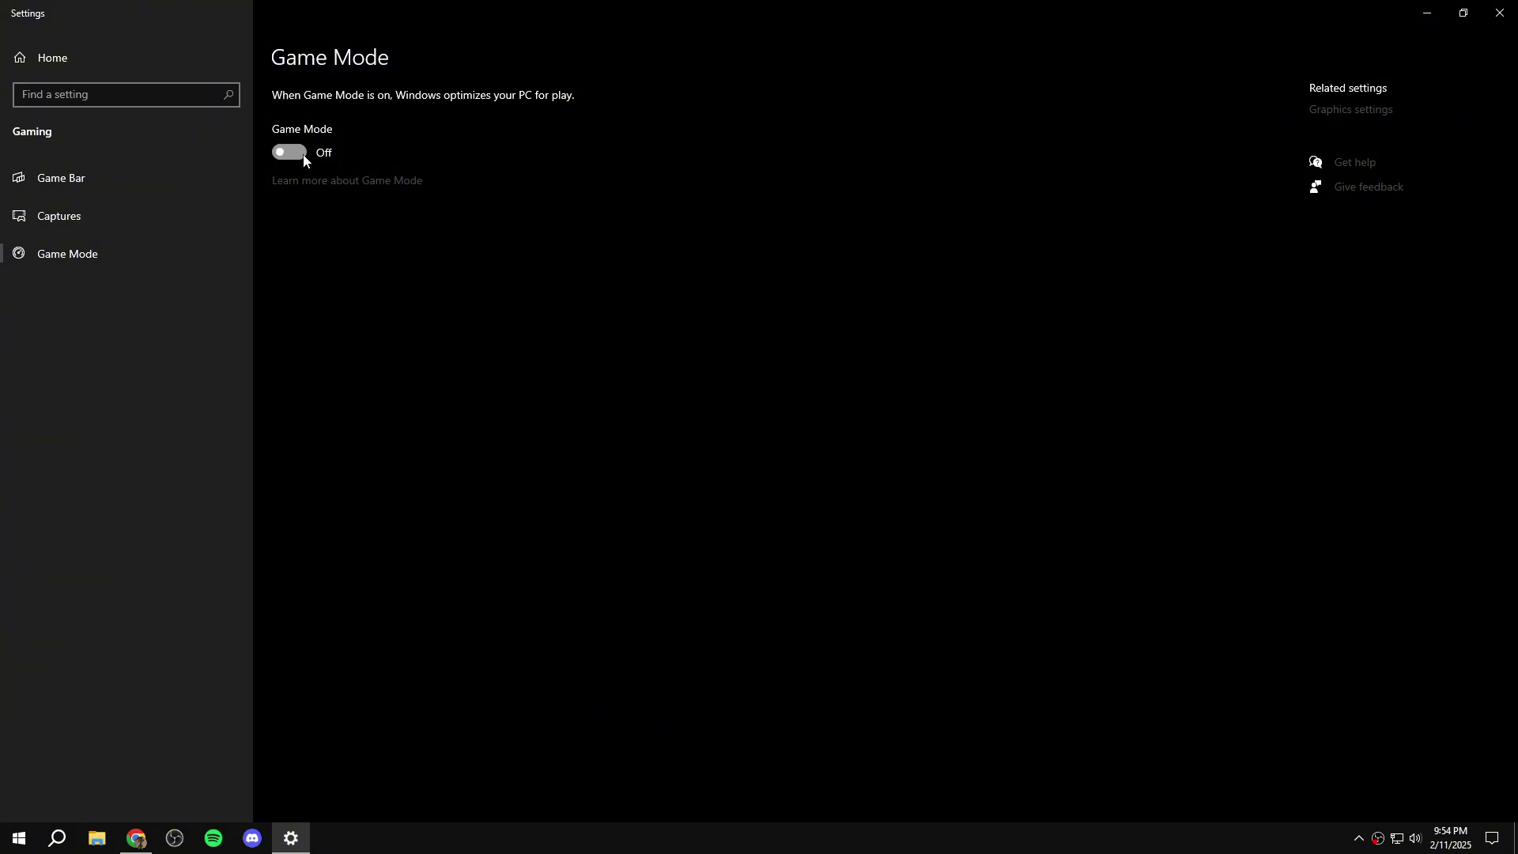
click(170, 185)
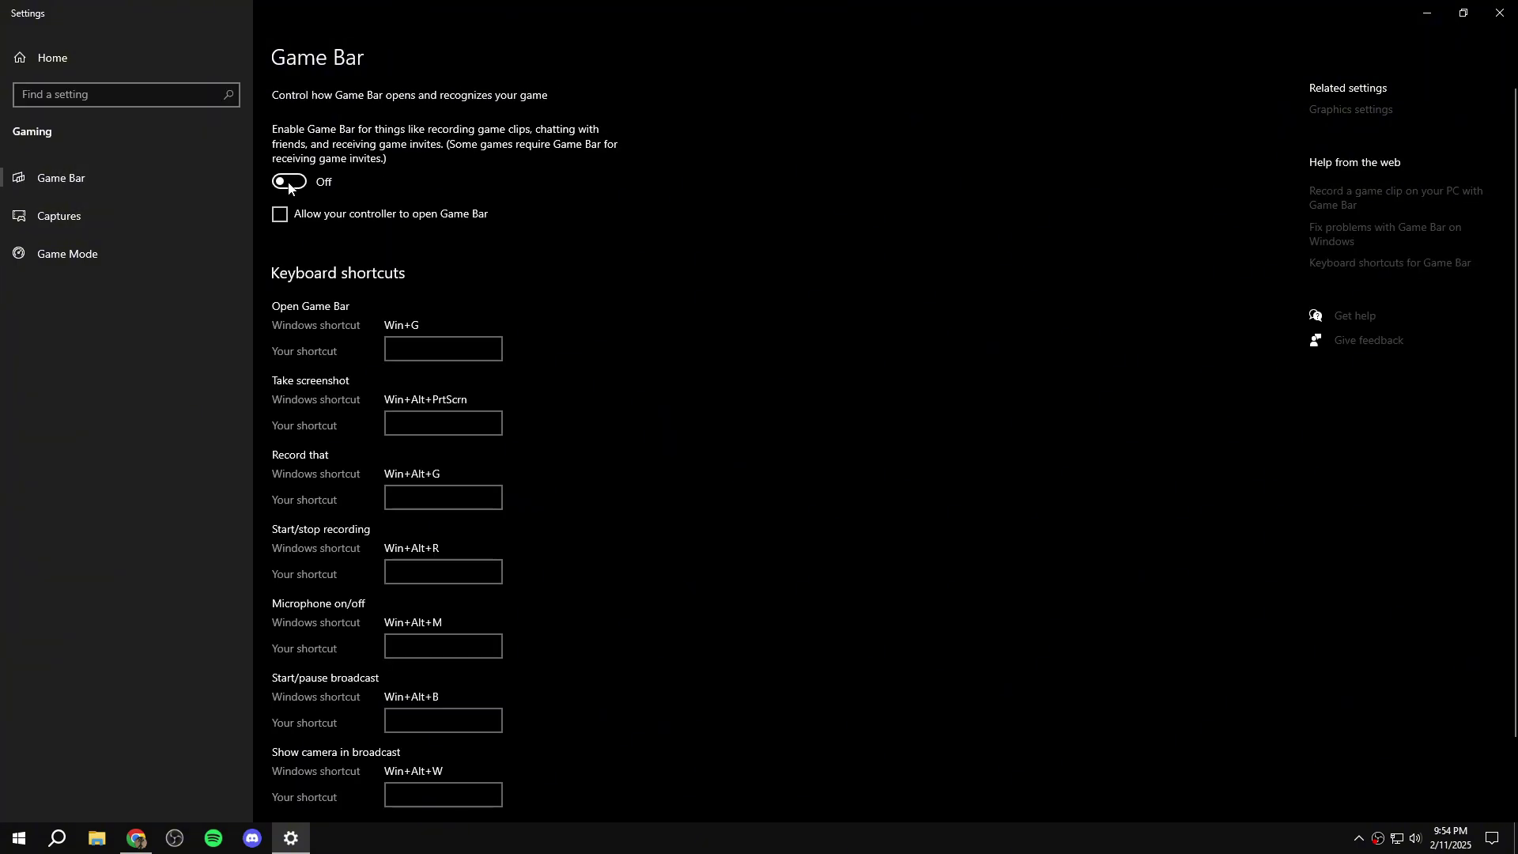
click(1486, 8)
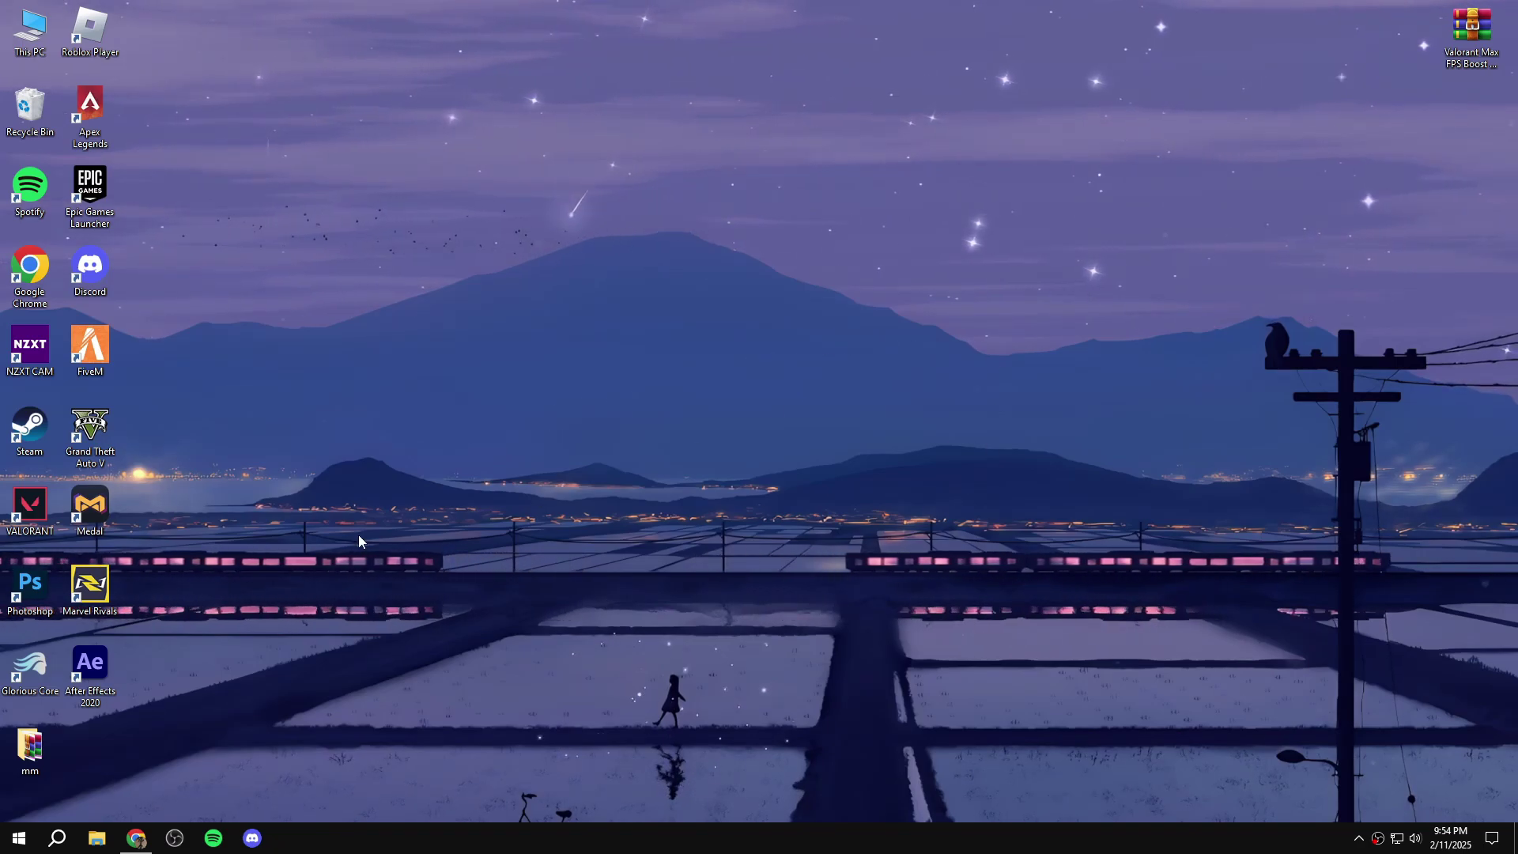
- Extract the Valorant Max FPS Boost Pack archive onto the desktop and open the extracted folder
drag(1472, 30, 998, 197)
right_click(1002, 185)
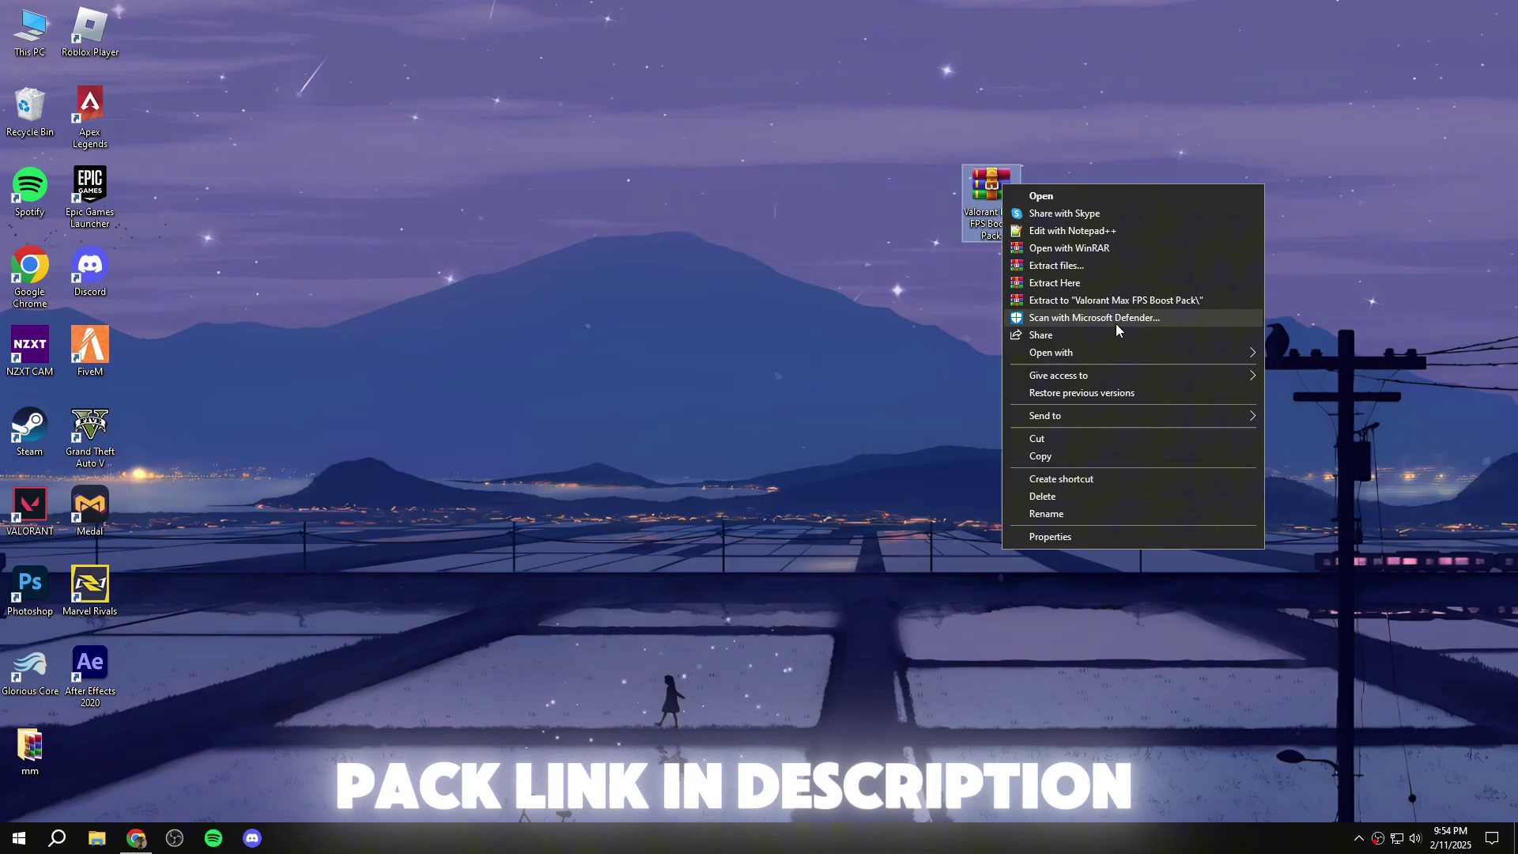
click(1070, 286)
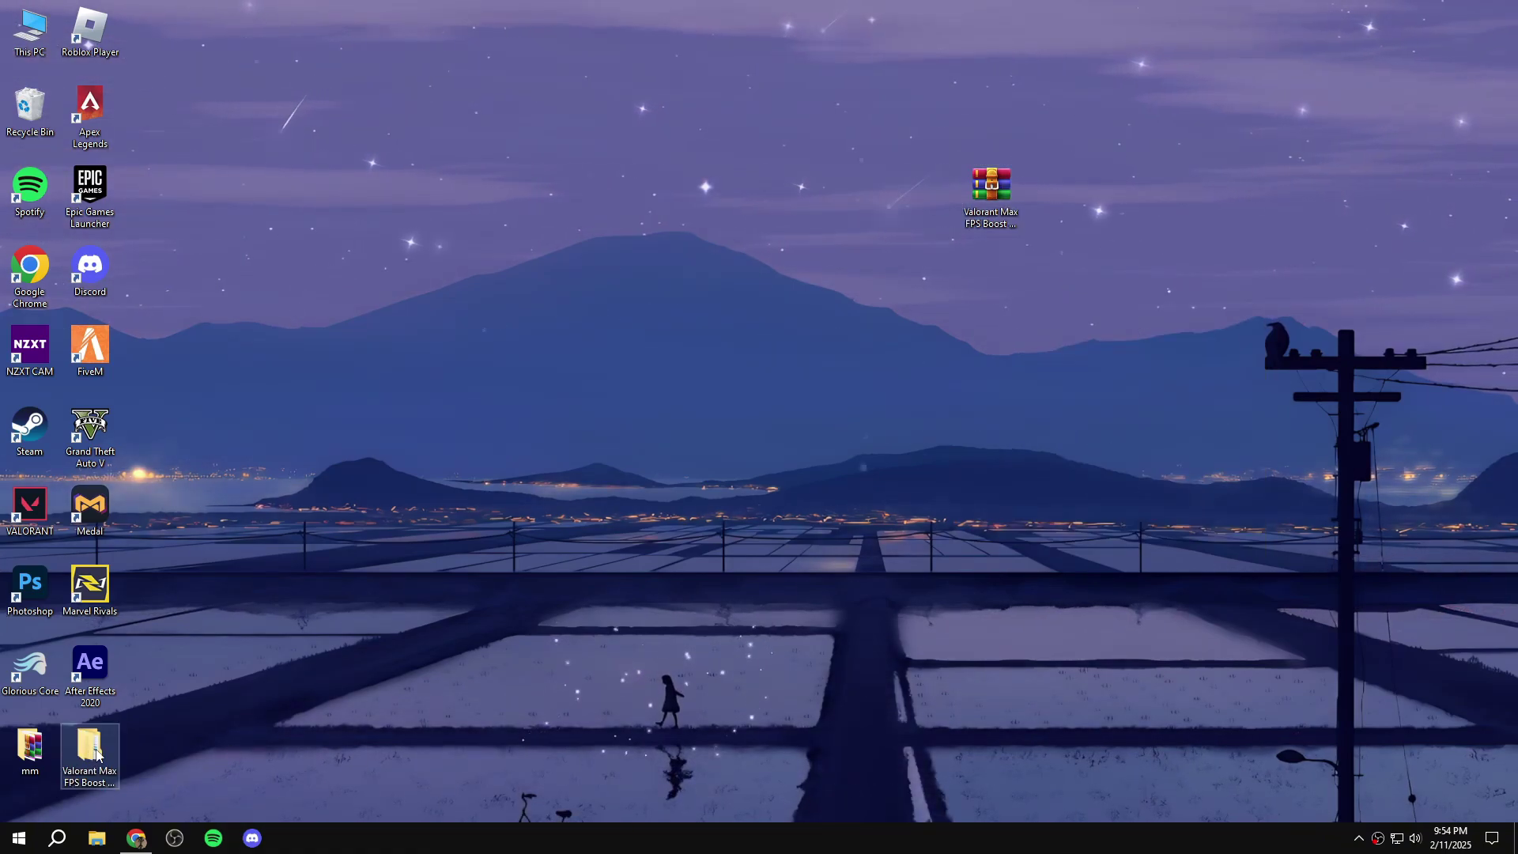
drag(97, 755, 784, 215)
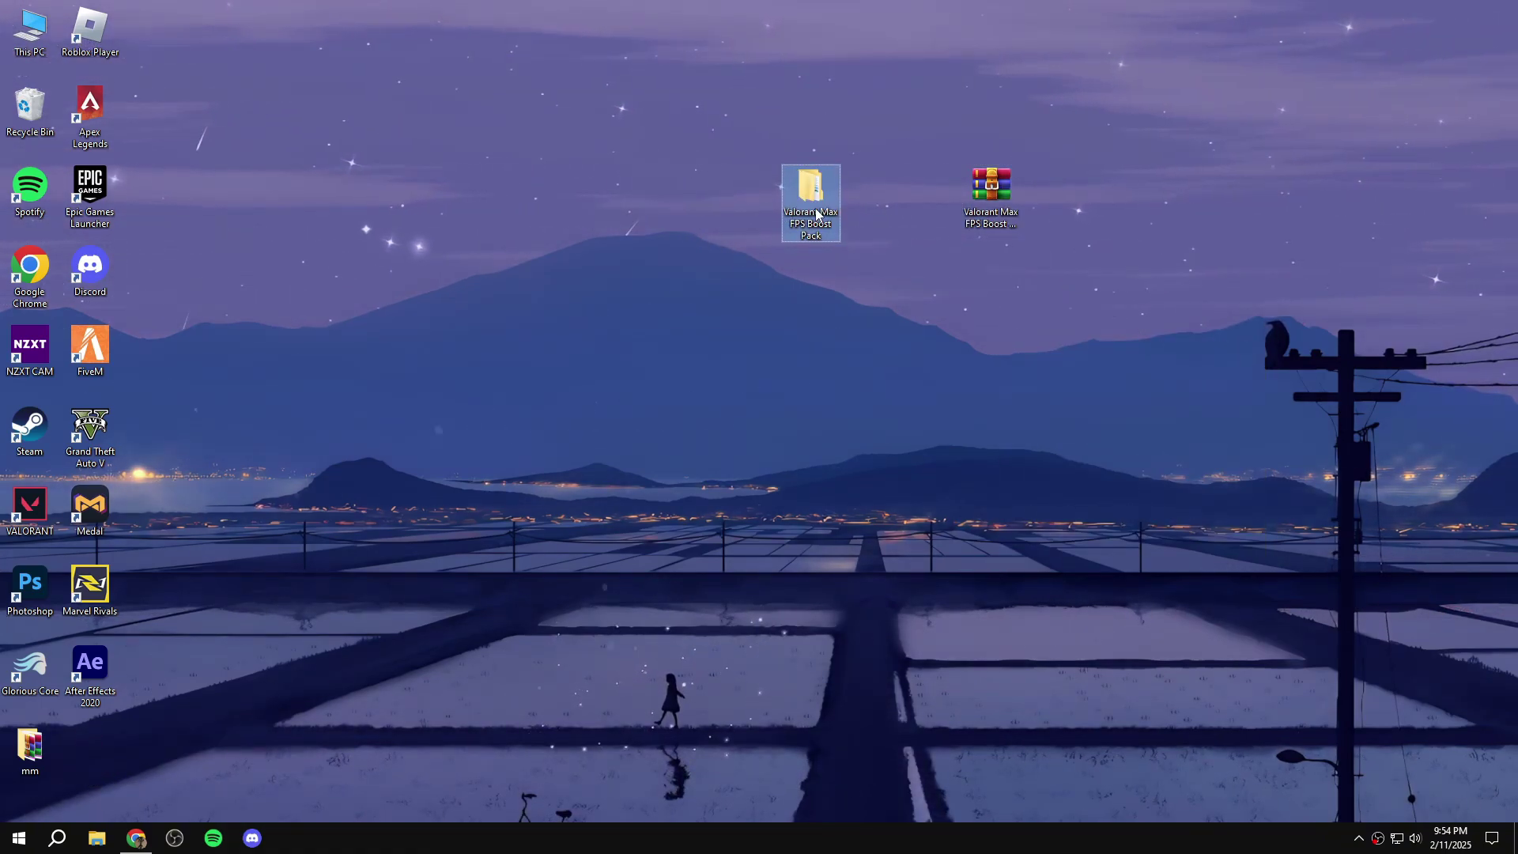
double_click(816, 214)
- Install Mem Reduct using the memreduct setup in the Memreduct folder, accepting the license and default options, and launch it
click(566, 296)
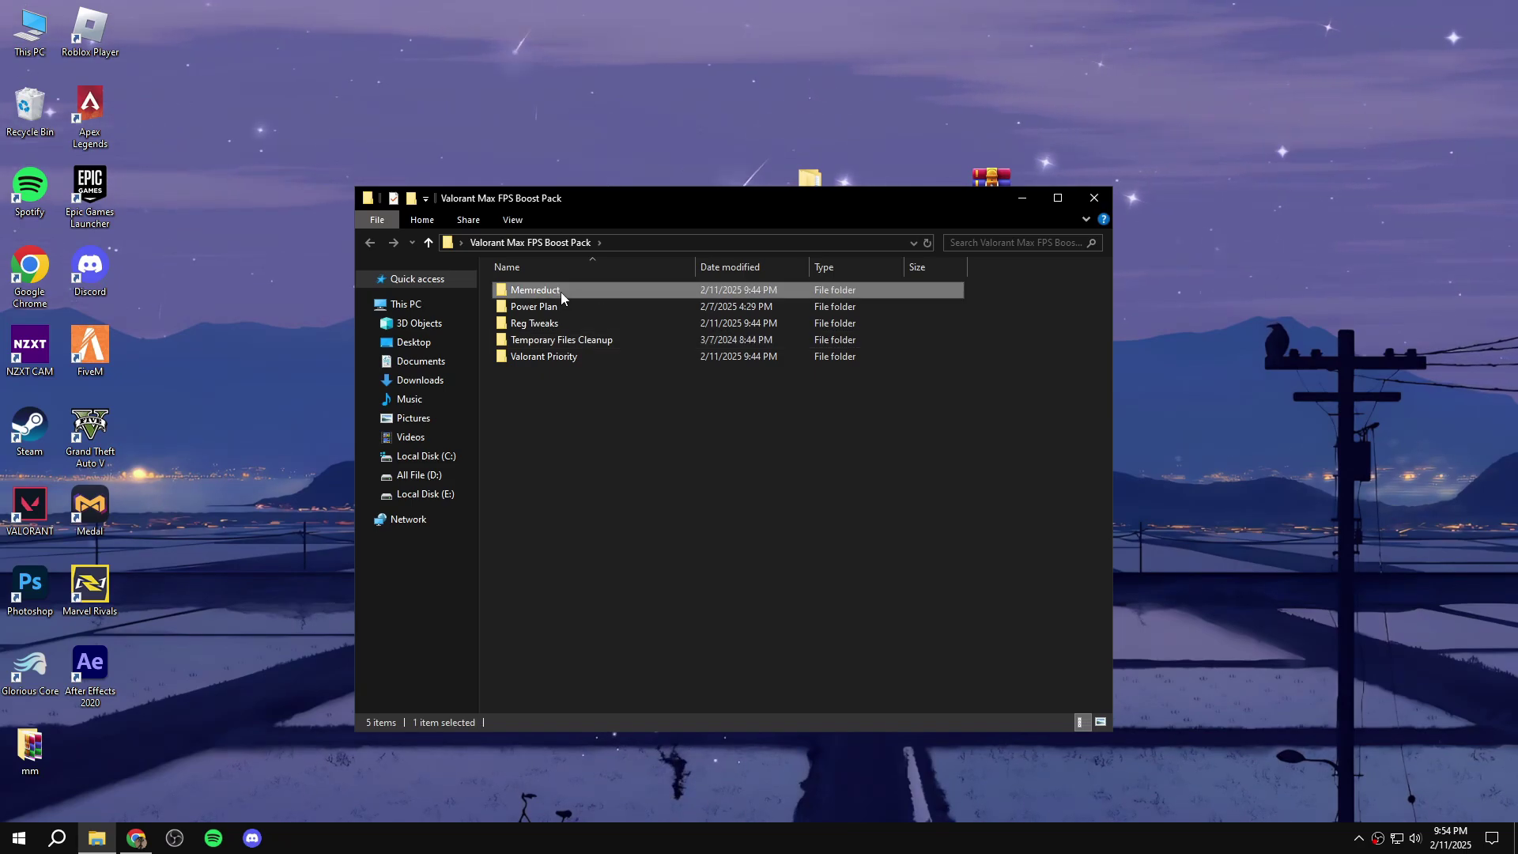
double_click(561, 292)
click(528, 291)
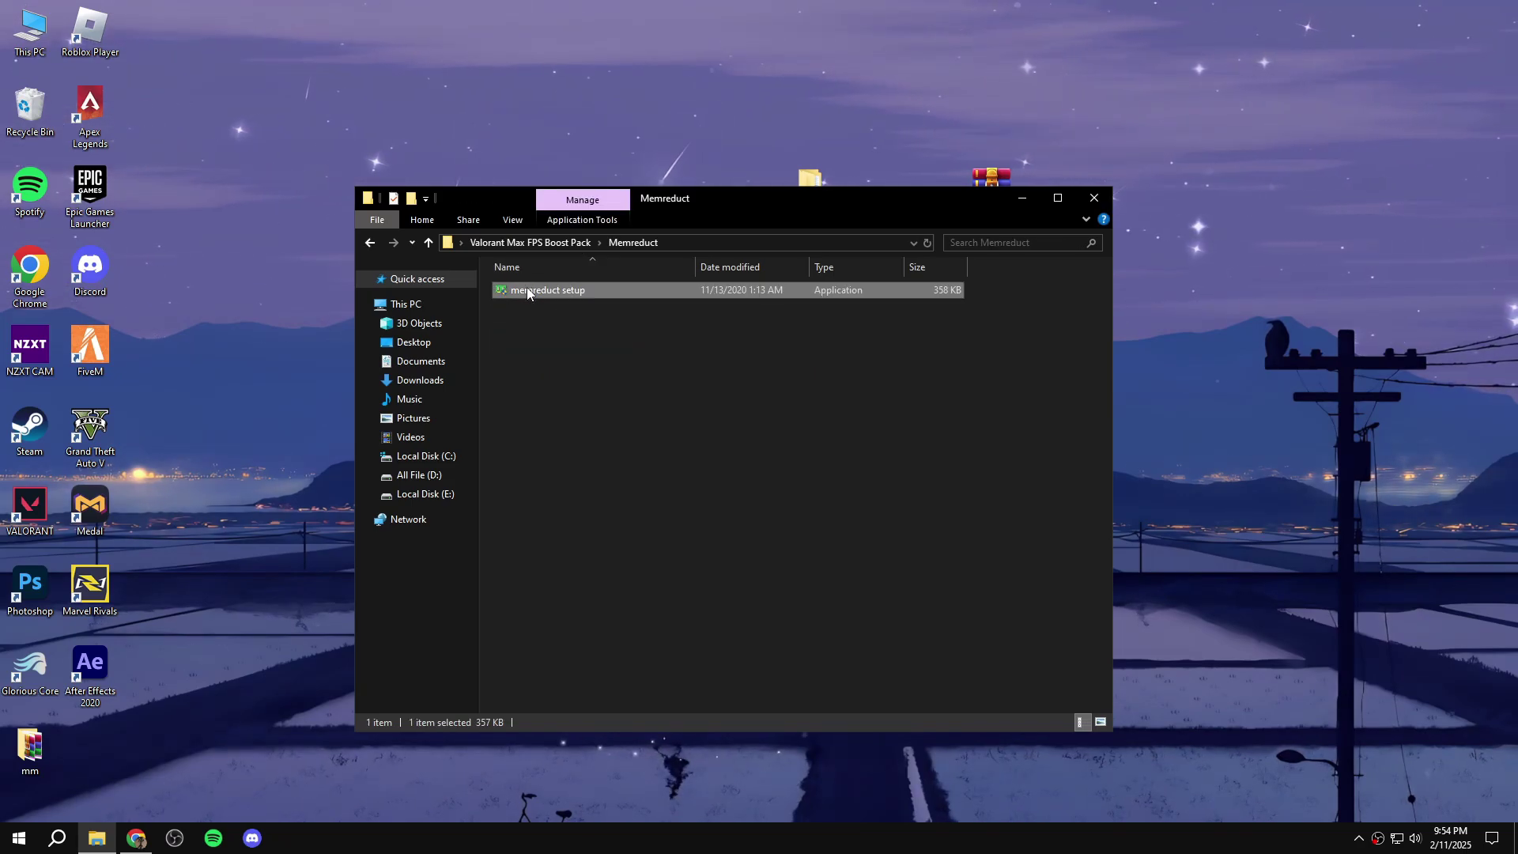
double_click(528, 292)
click(846, 545)
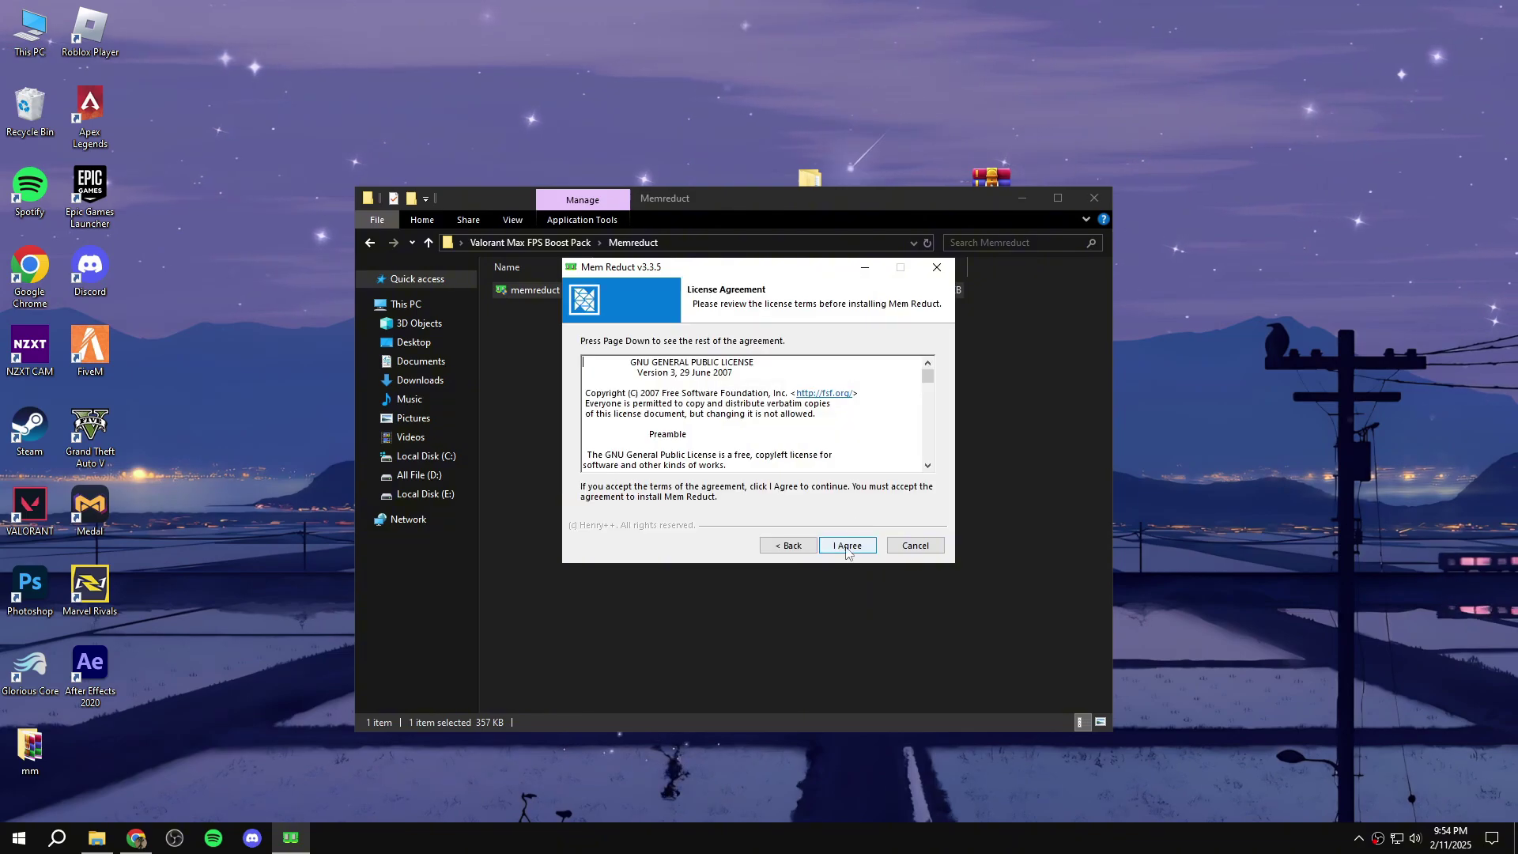
click(846, 546)
click(846, 545)
click(846, 545)
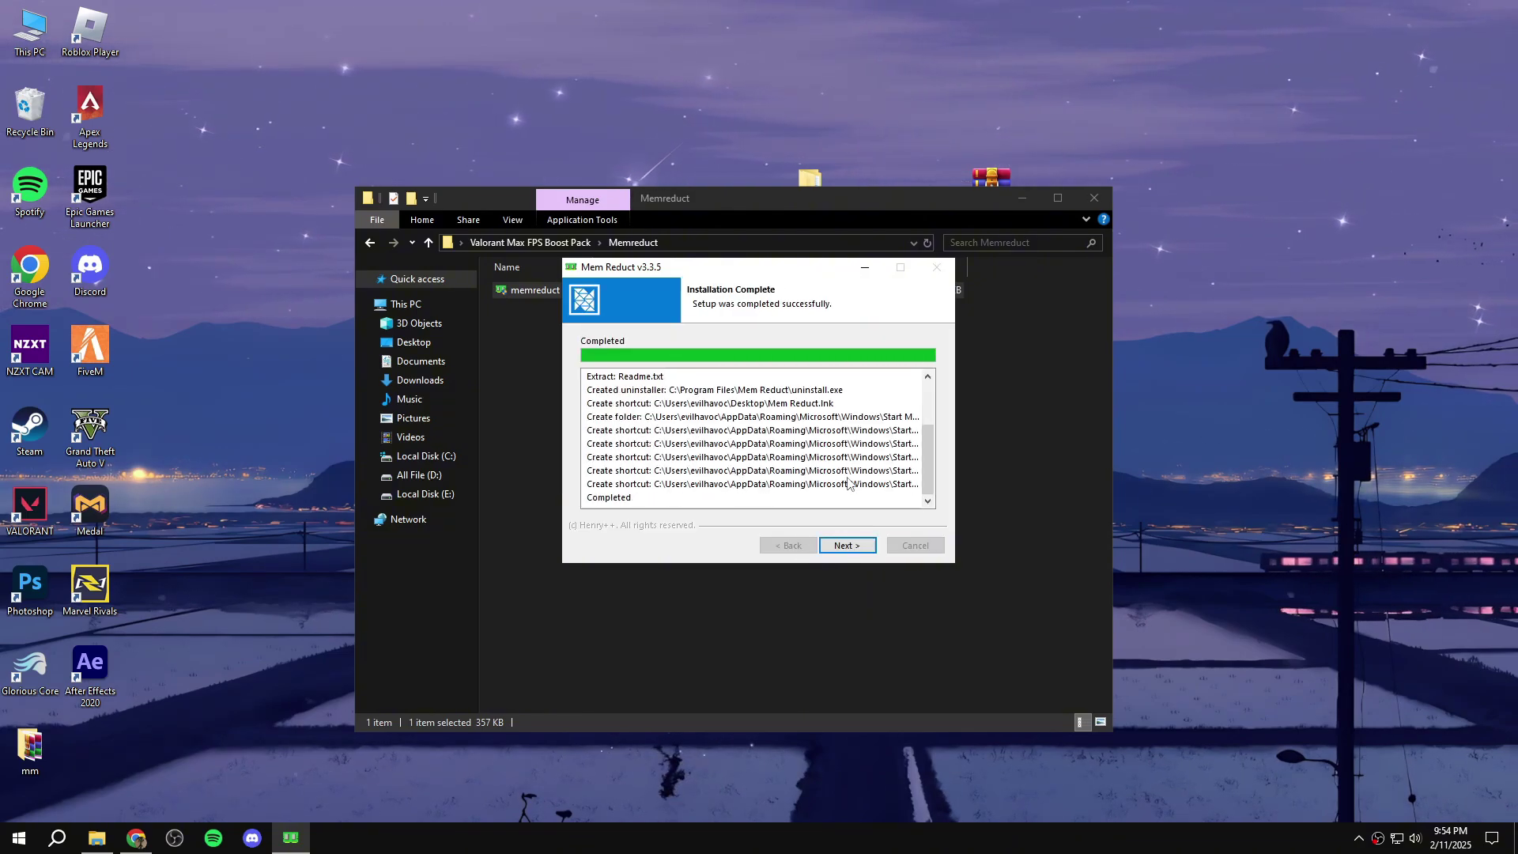
click(846, 545)
key(Return)
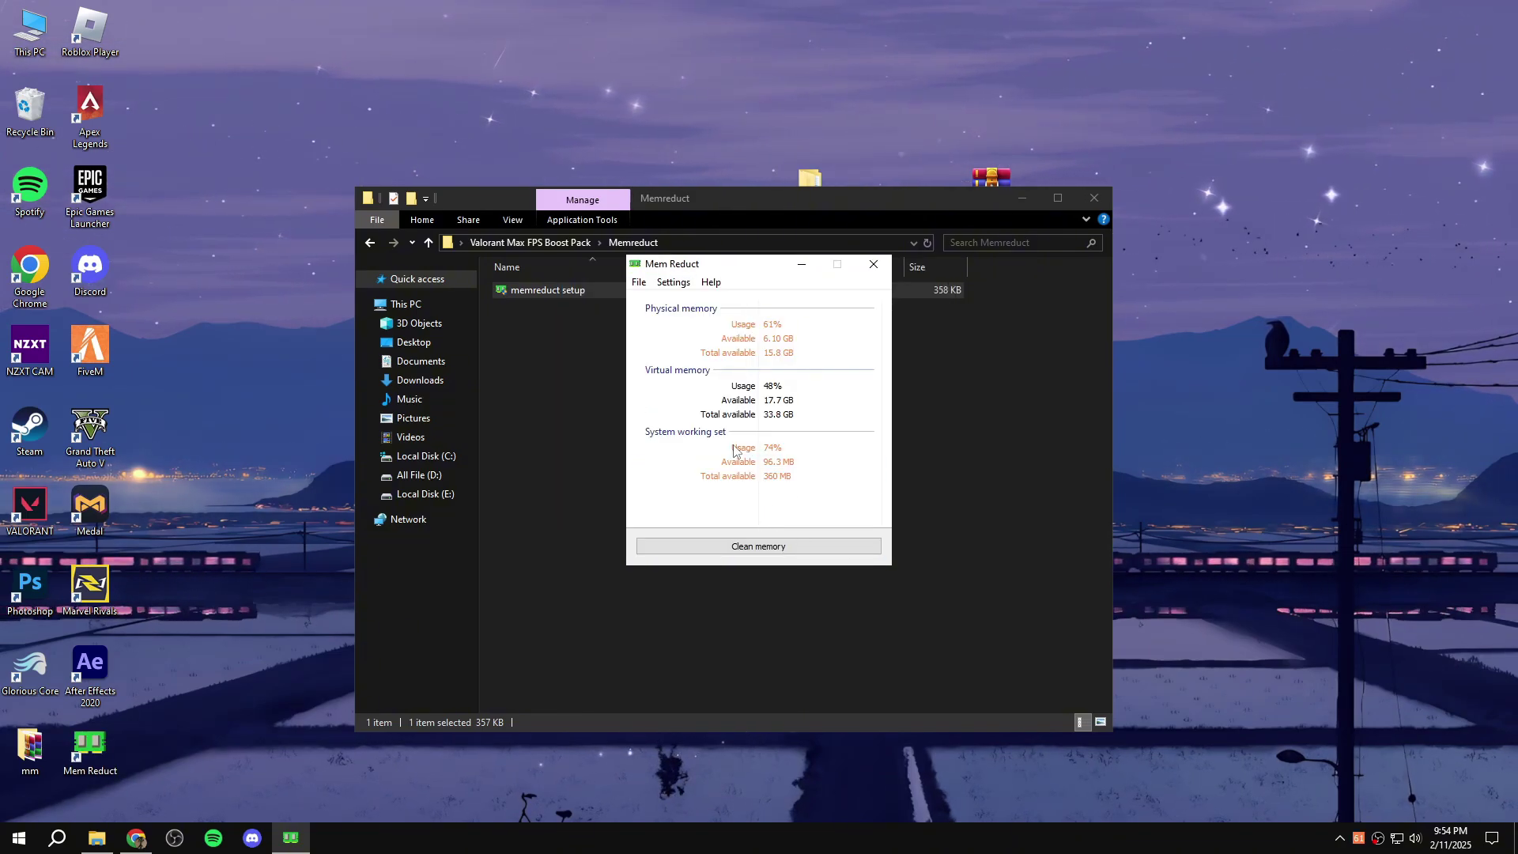
- Clean the system memory with Mem Reduct and close its window
click(758, 546)
click(803, 437)
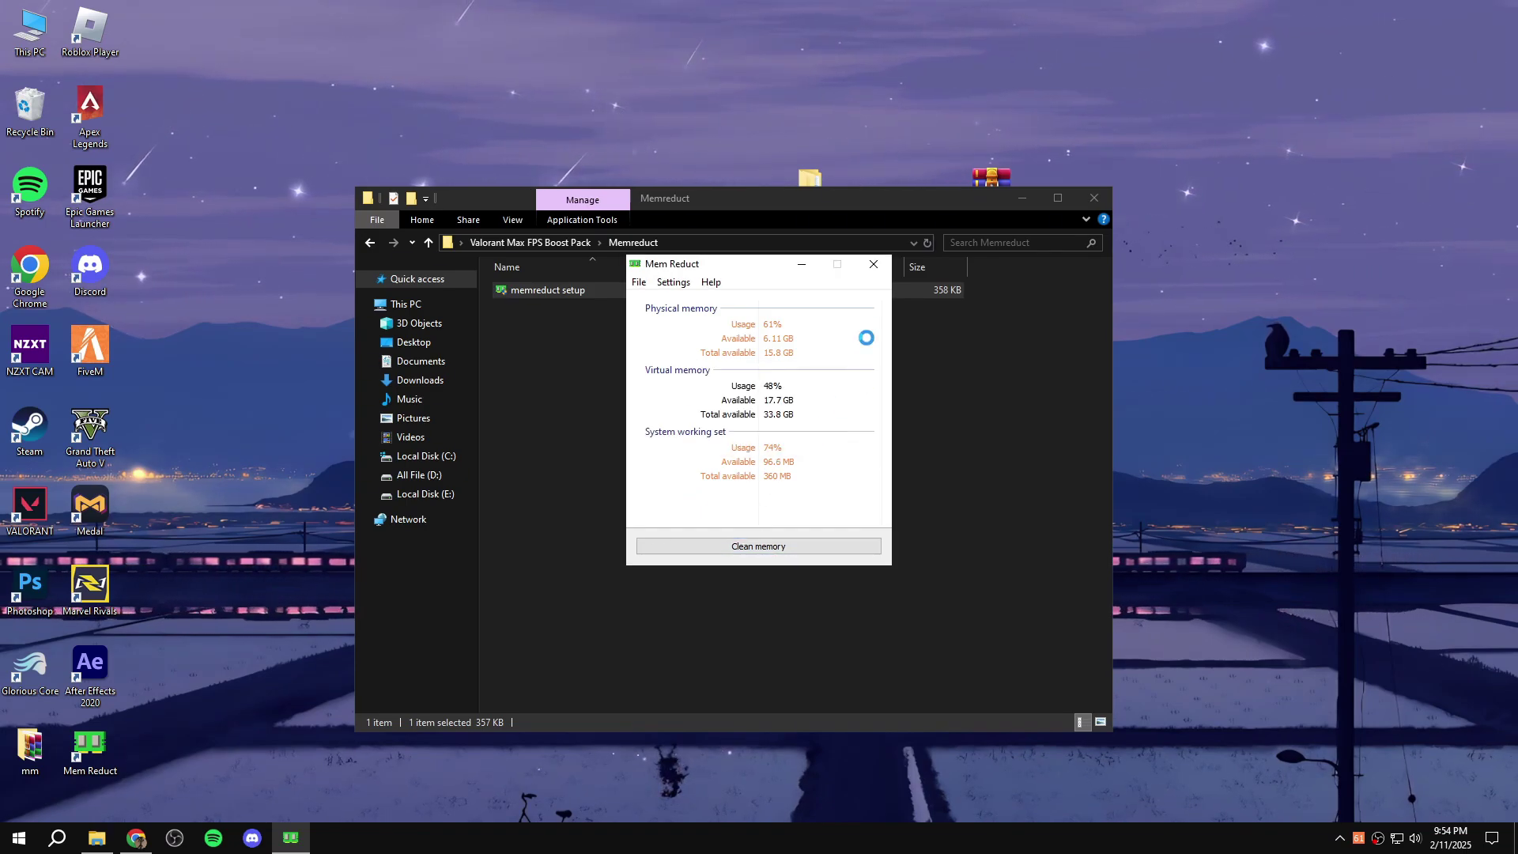
click(874, 266)
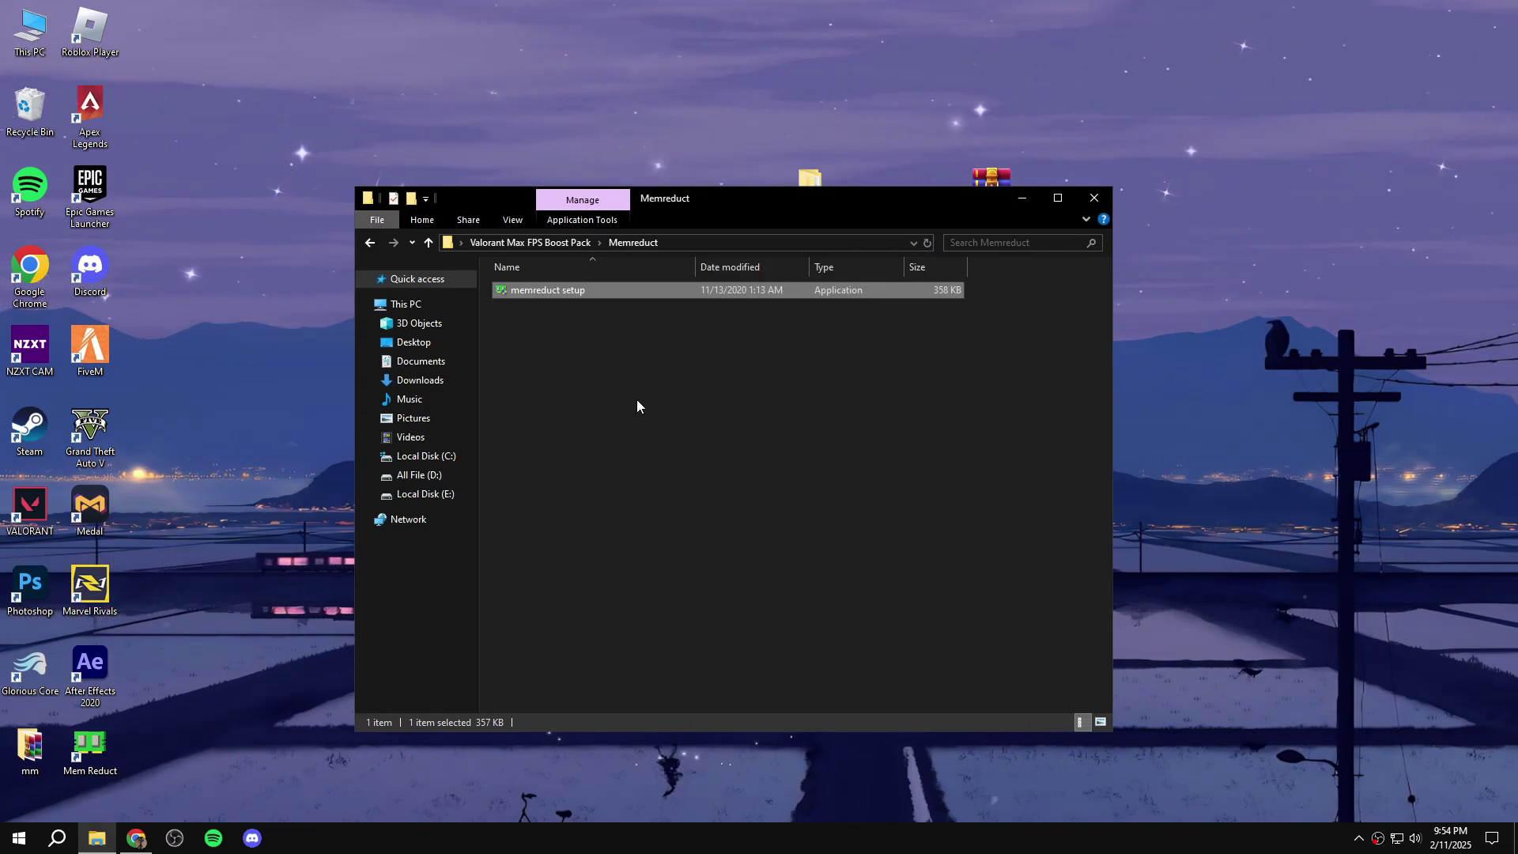
- Run the Import By havocfps Power Plan script from the boost pack's Power Plan folder to import the Ultimate Performance plan
click(369, 242)
click(532, 305)
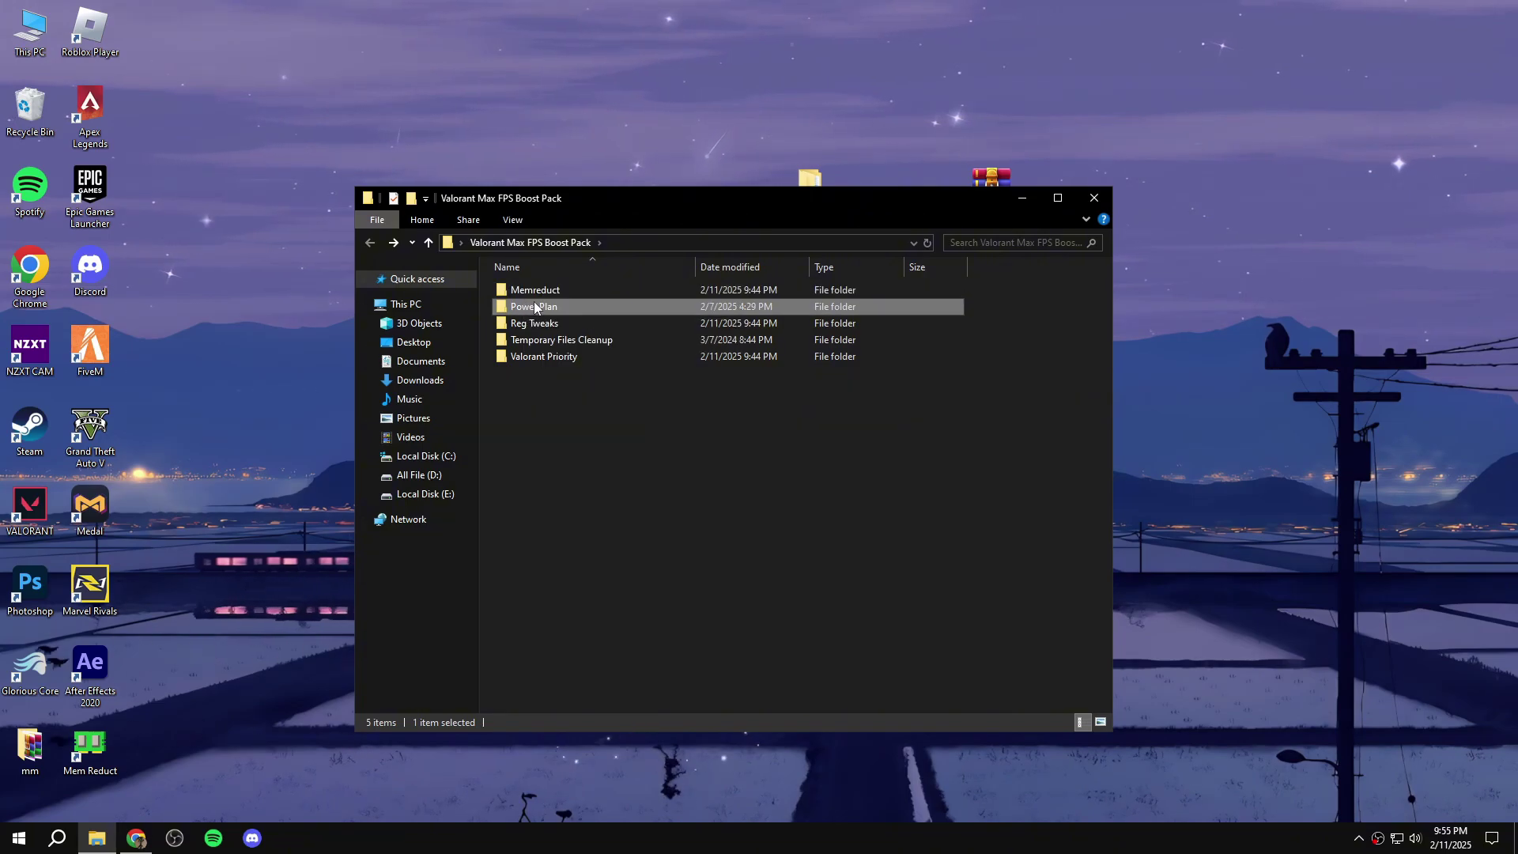
double_click(528, 304)
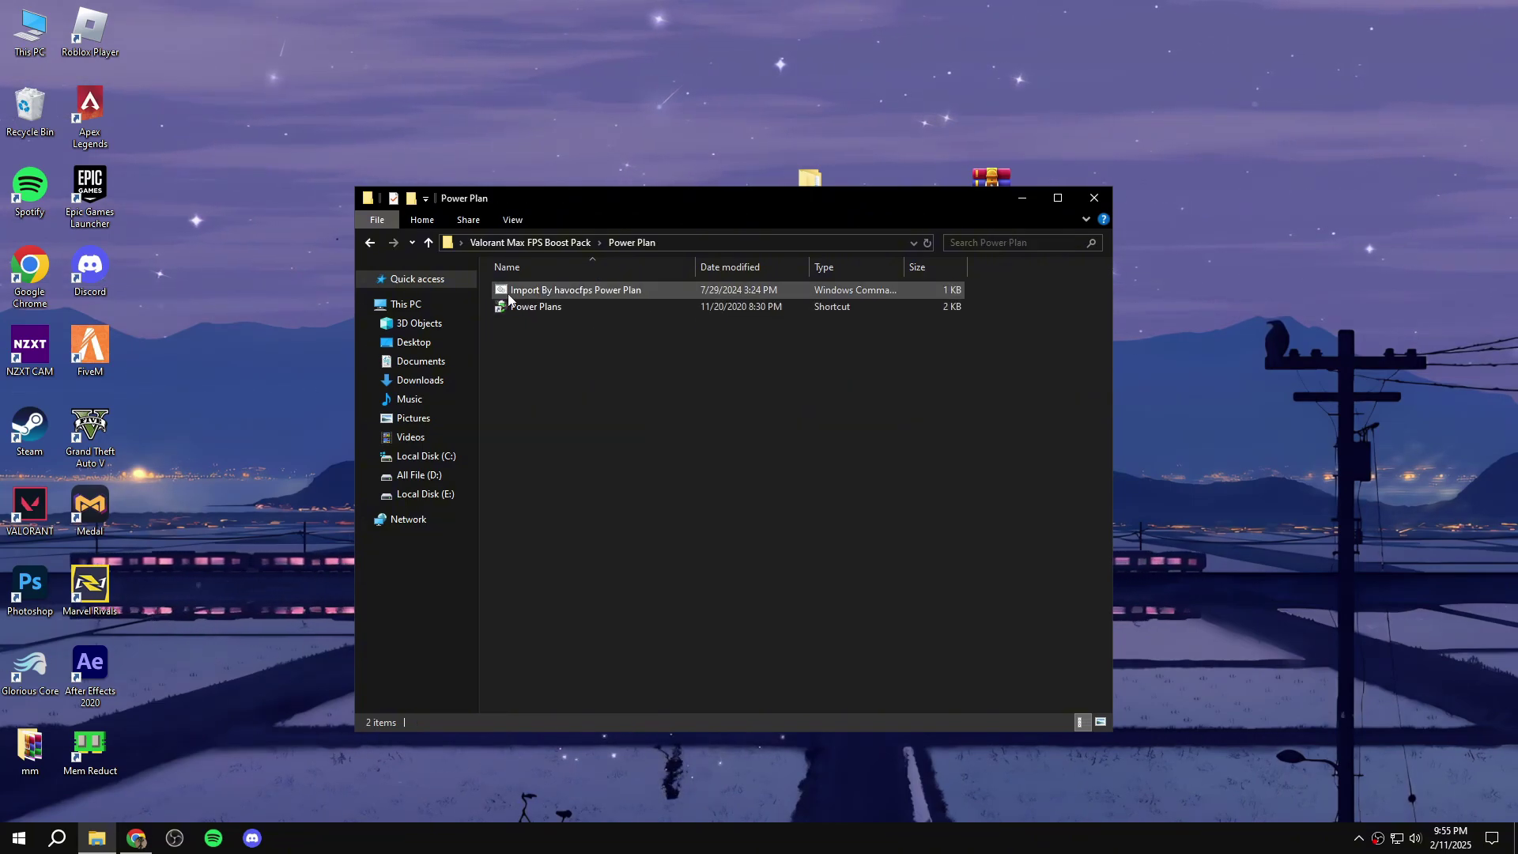
click(580, 293)
double_click(600, 286)
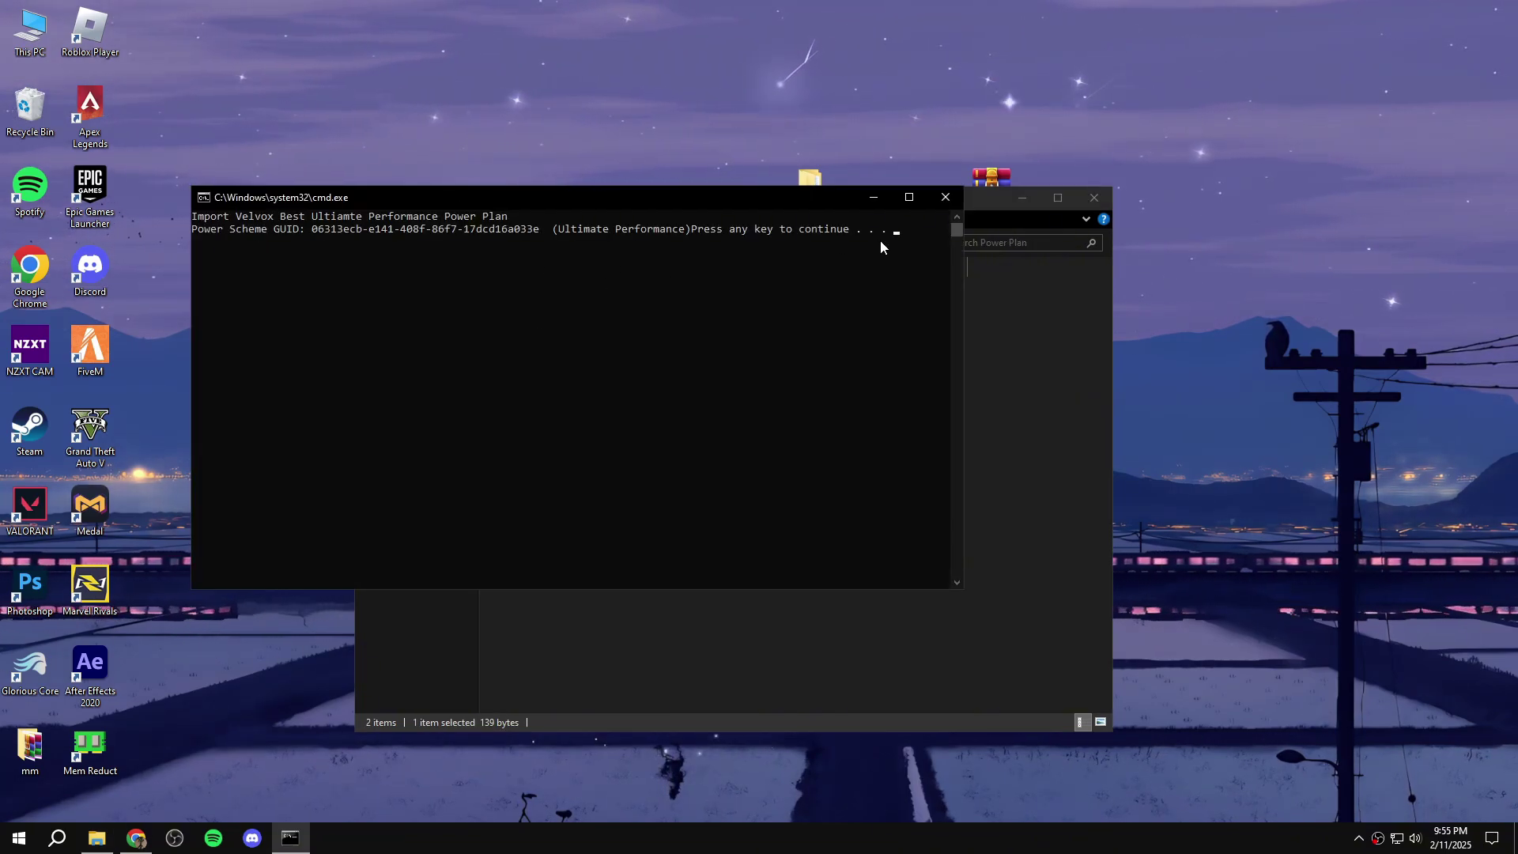
drag(856, 230, 794, 235)
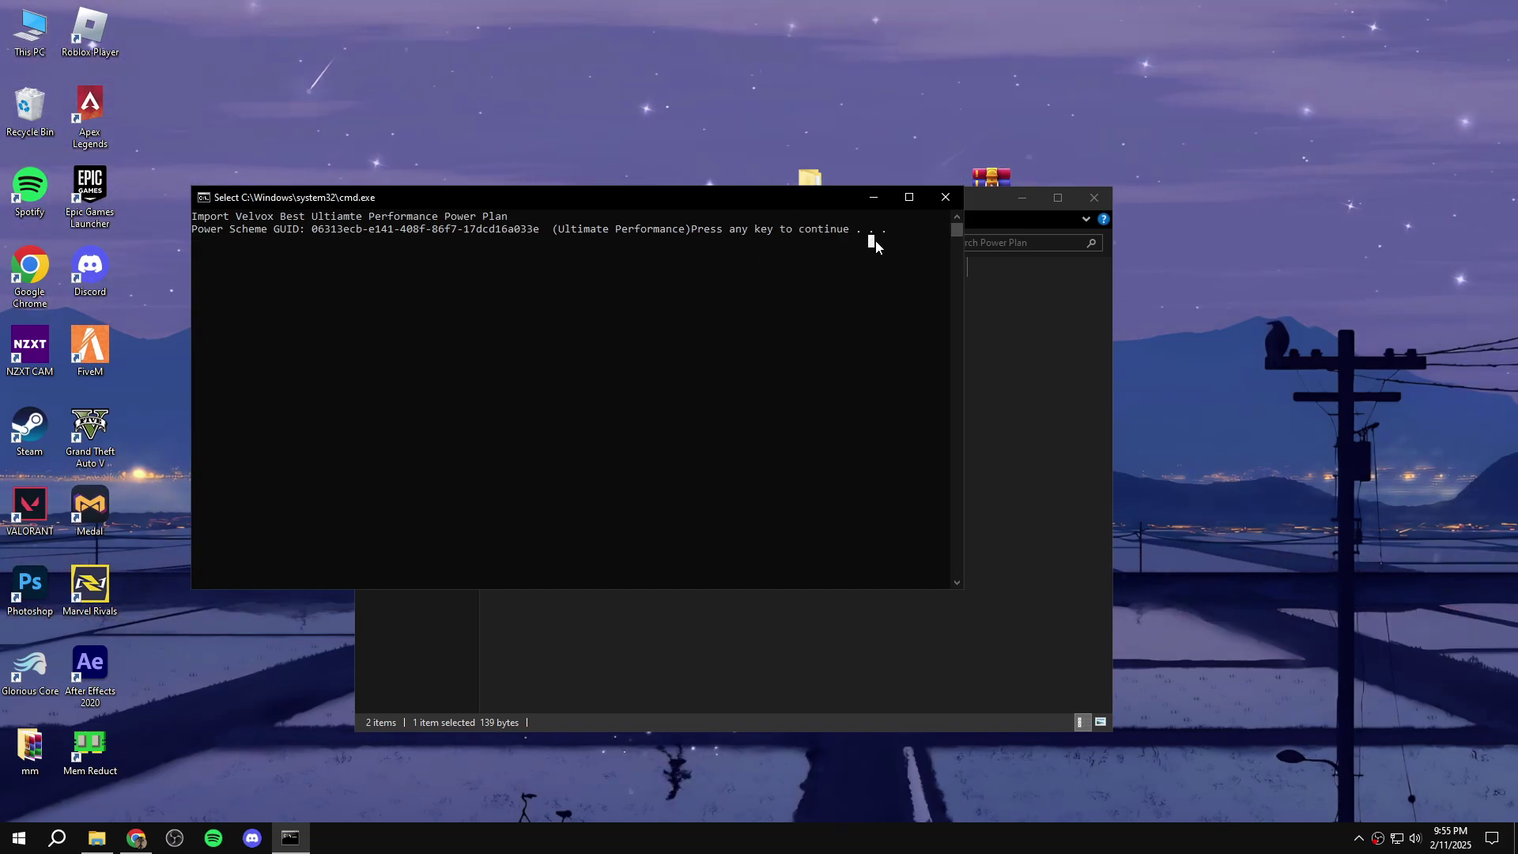
key(Return)
- Open the Power Plans shortcut and check which Ultimate Performance plan is active in Power Options
click(562, 308)
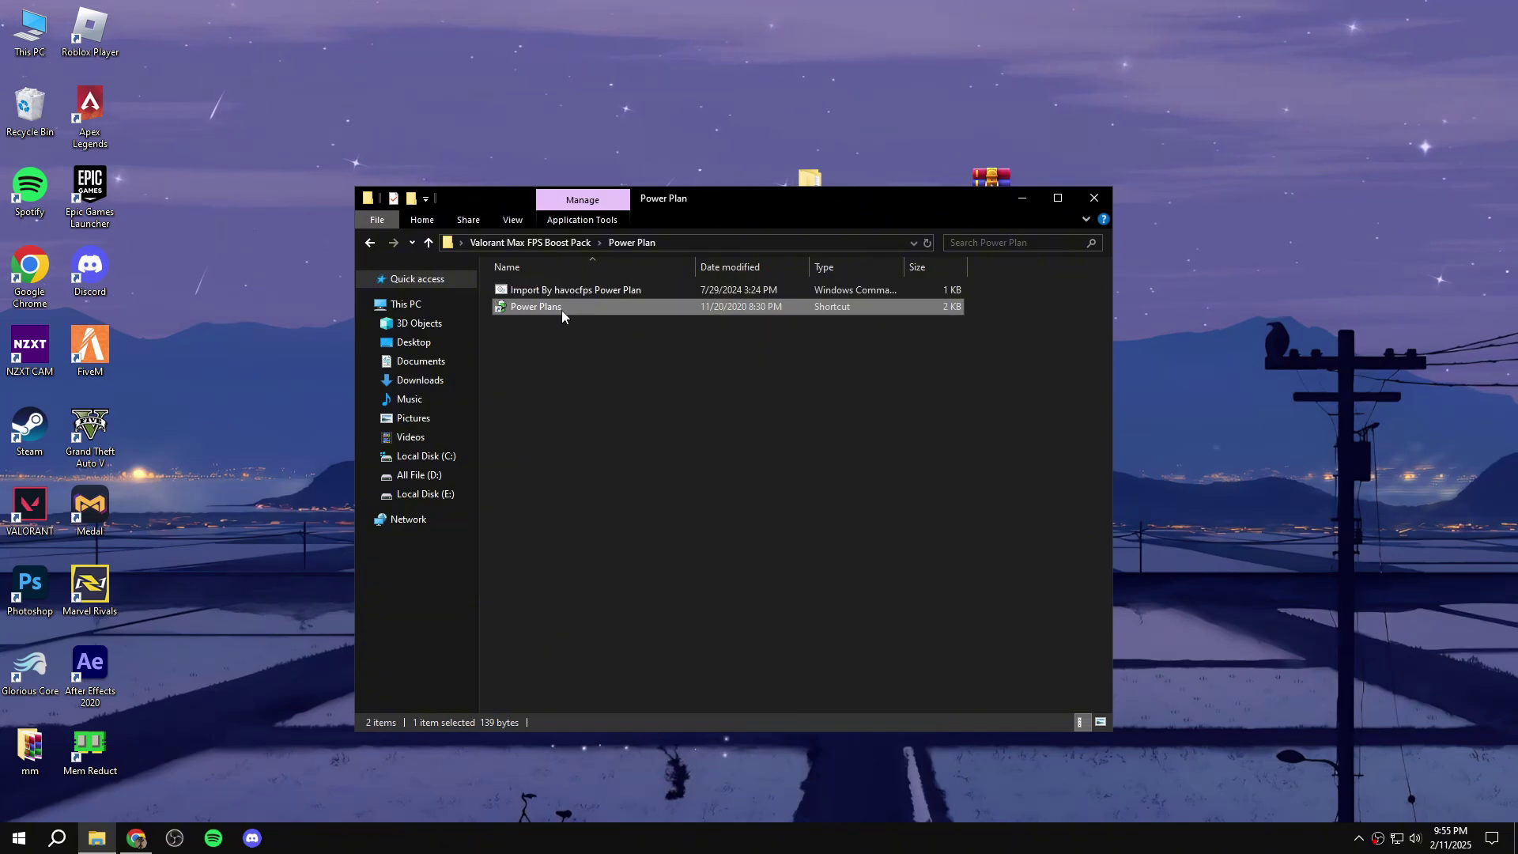
double_click(571, 306)
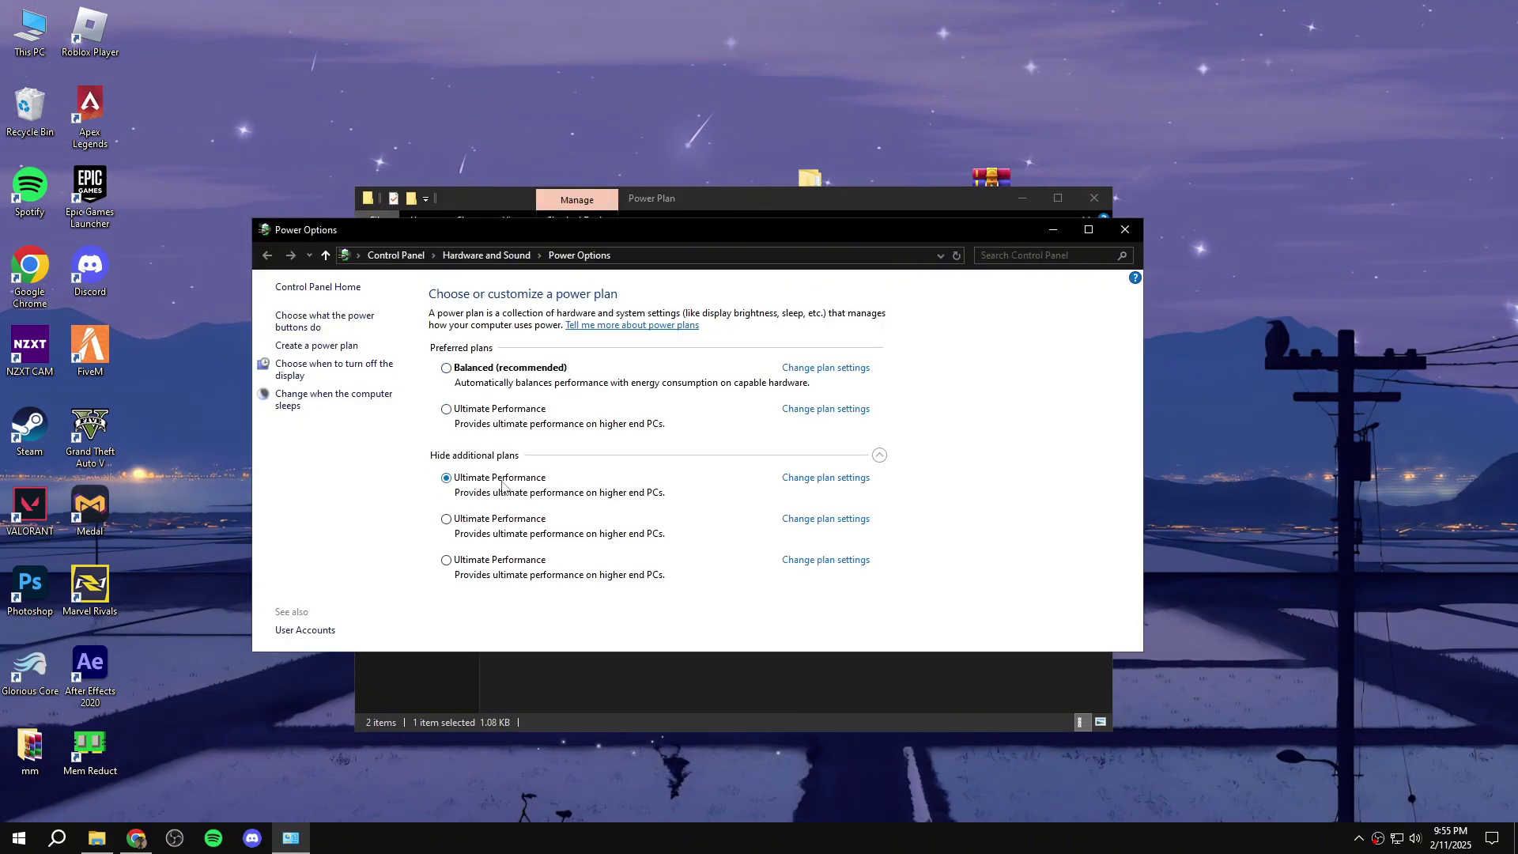
click(1125, 229)
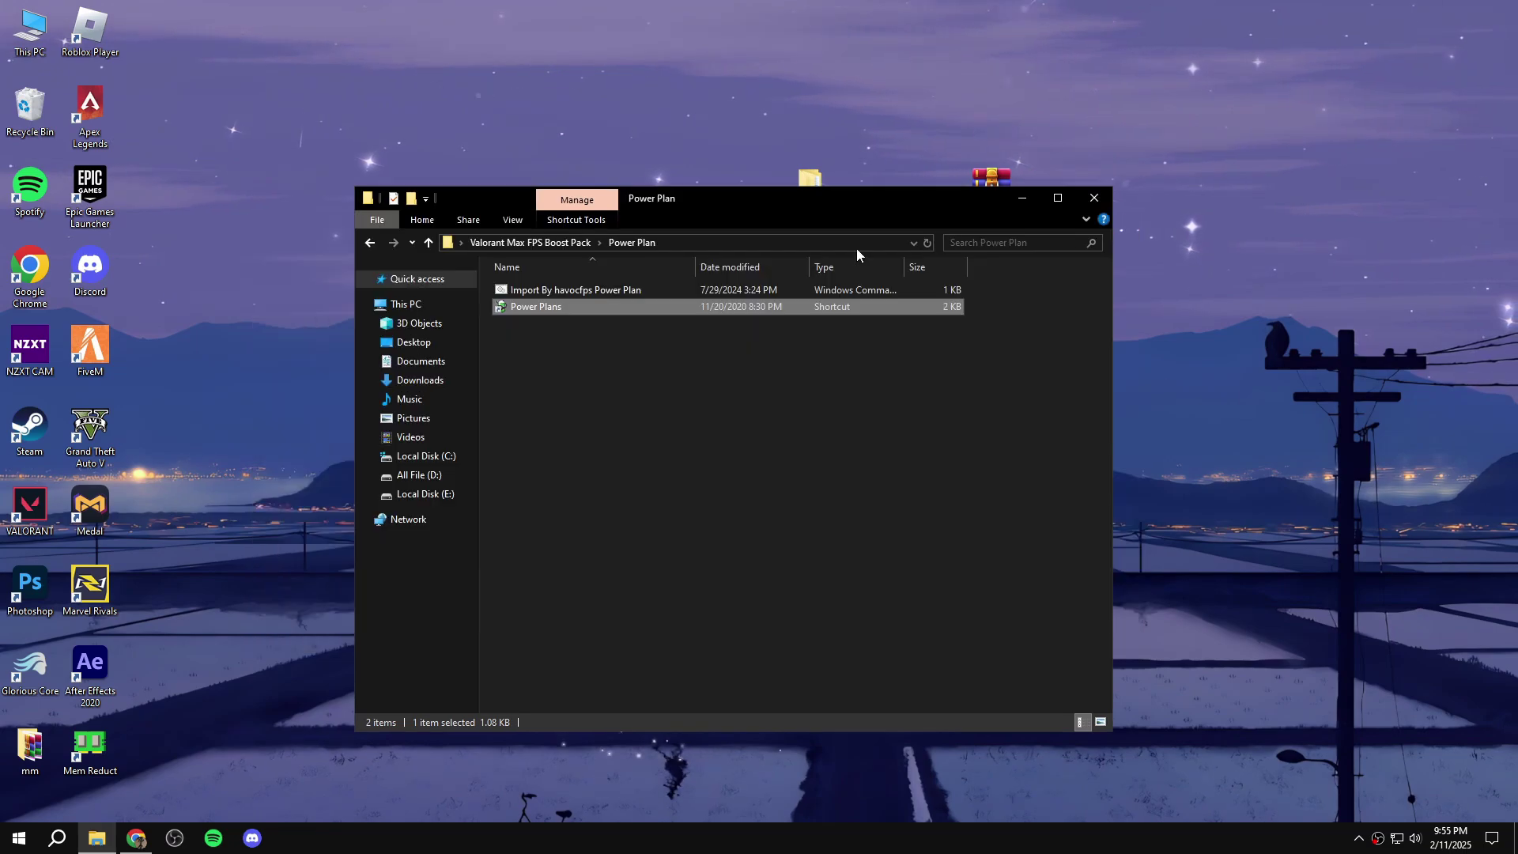
- Add the Boost CPU Performance and CPU Tweaks files from the boost pack's Reg Tweaks folder to the registry
click(369, 243)
click(530, 324)
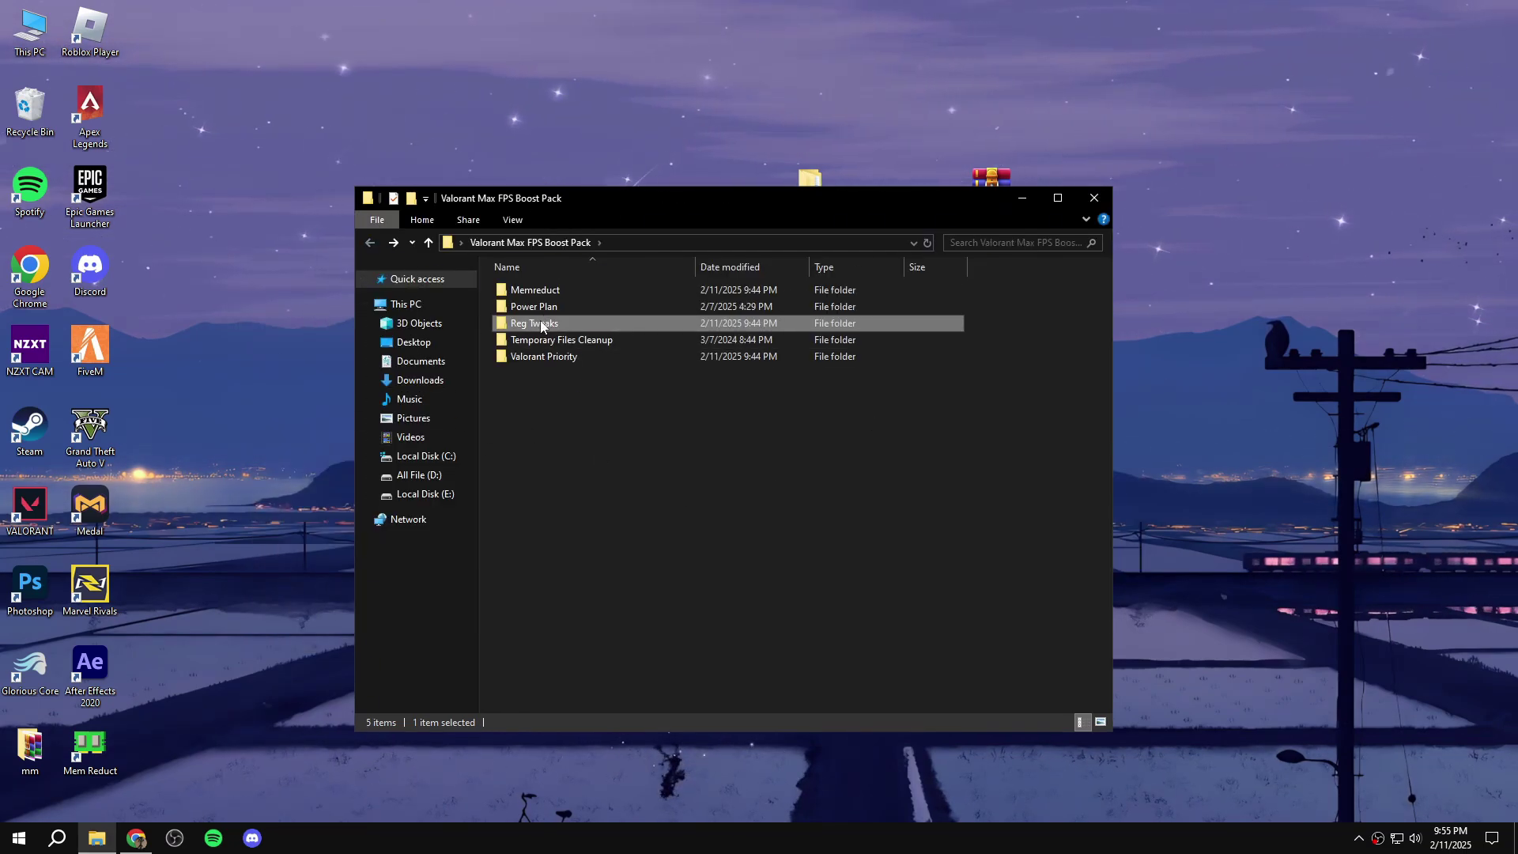
double_click(541, 324)
double_click(531, 296)
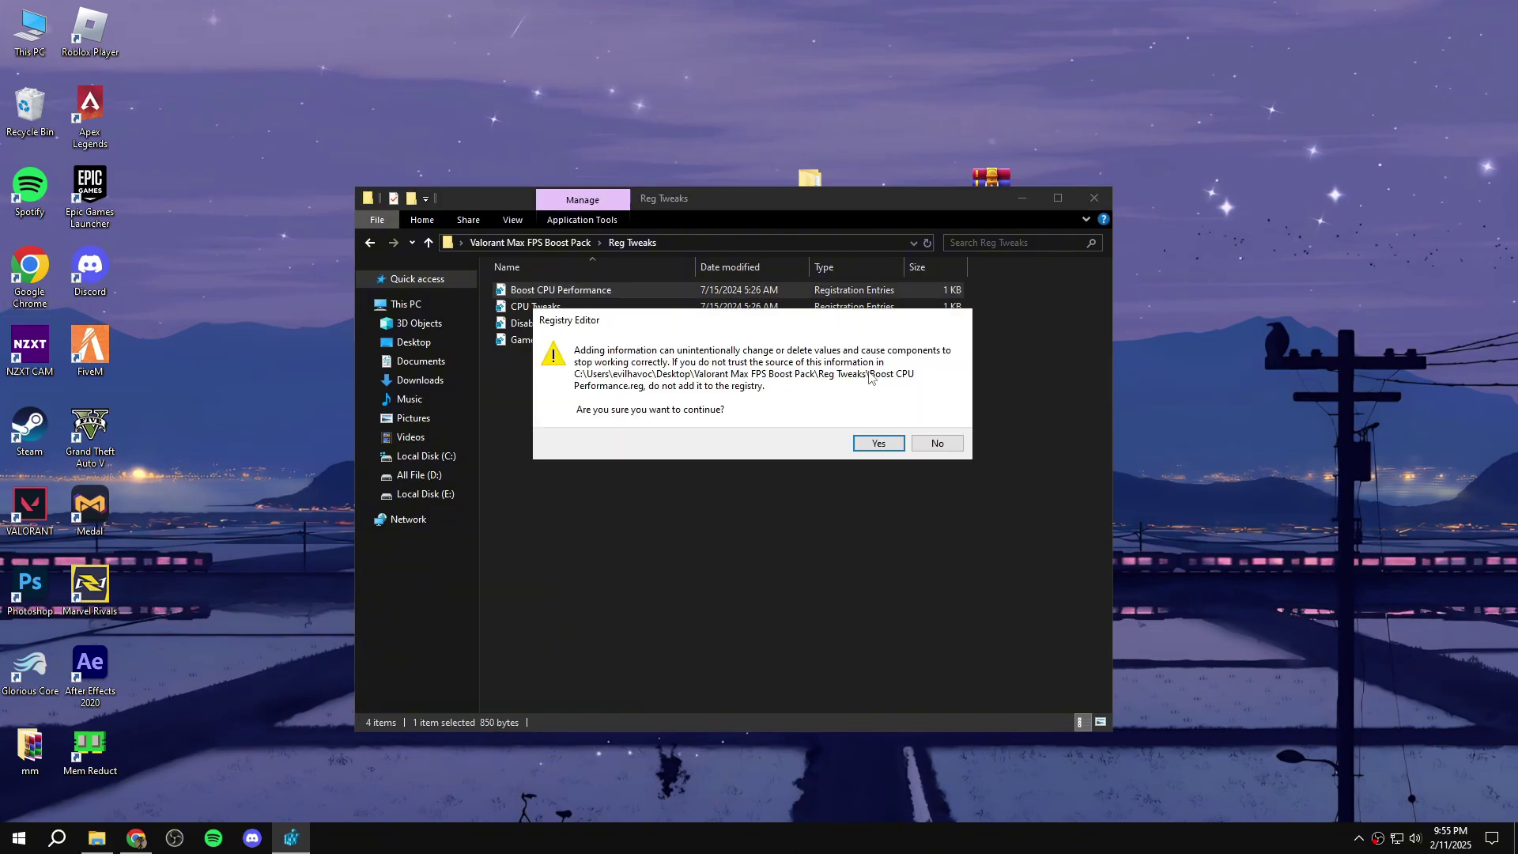
click(875, 440)
click(932, 417)
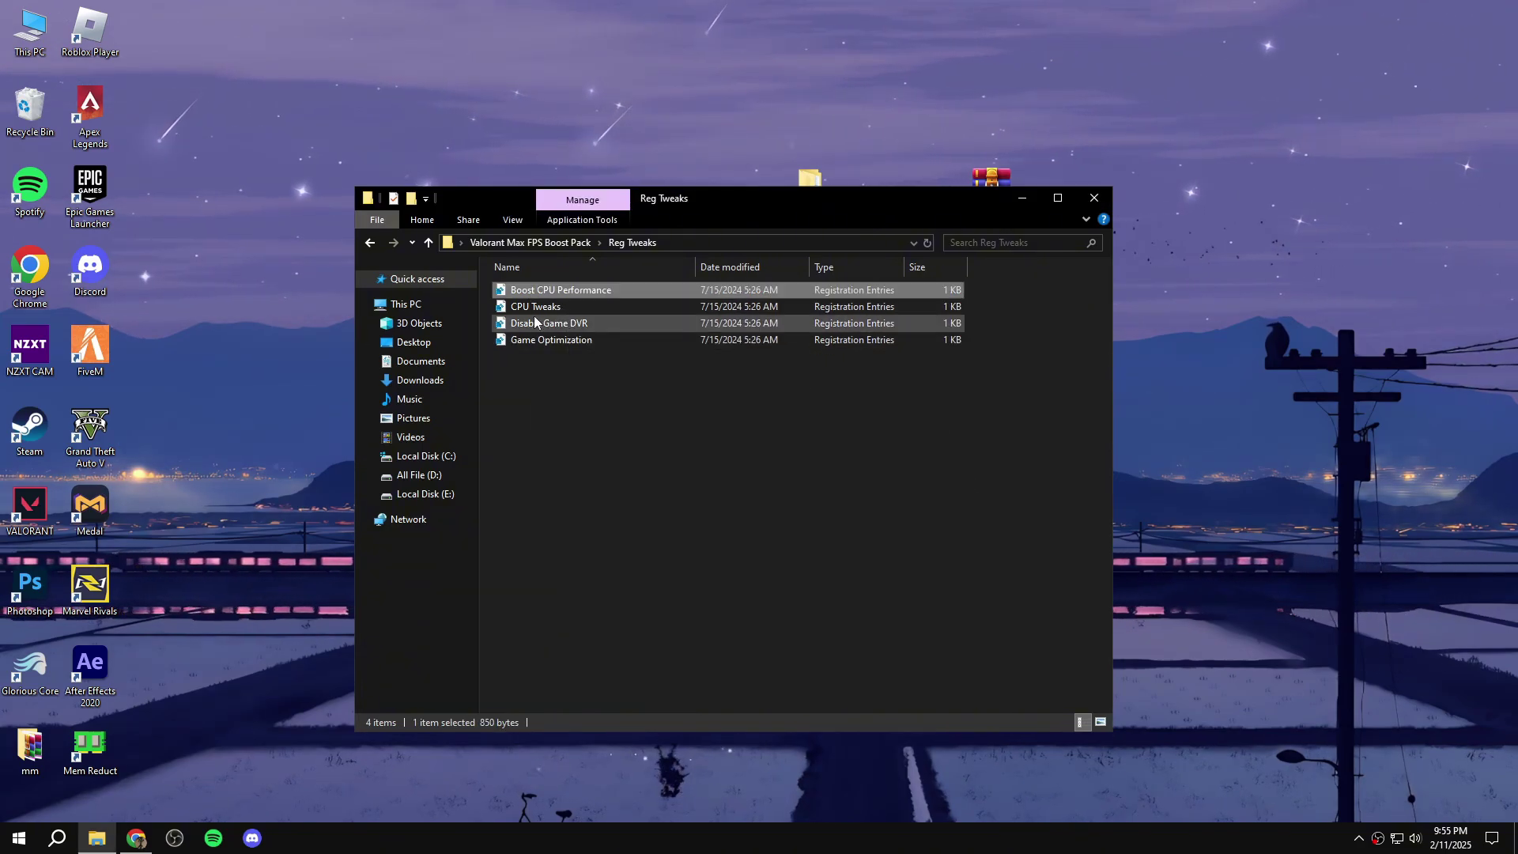
double_click(535, 309)
click(875, 440)
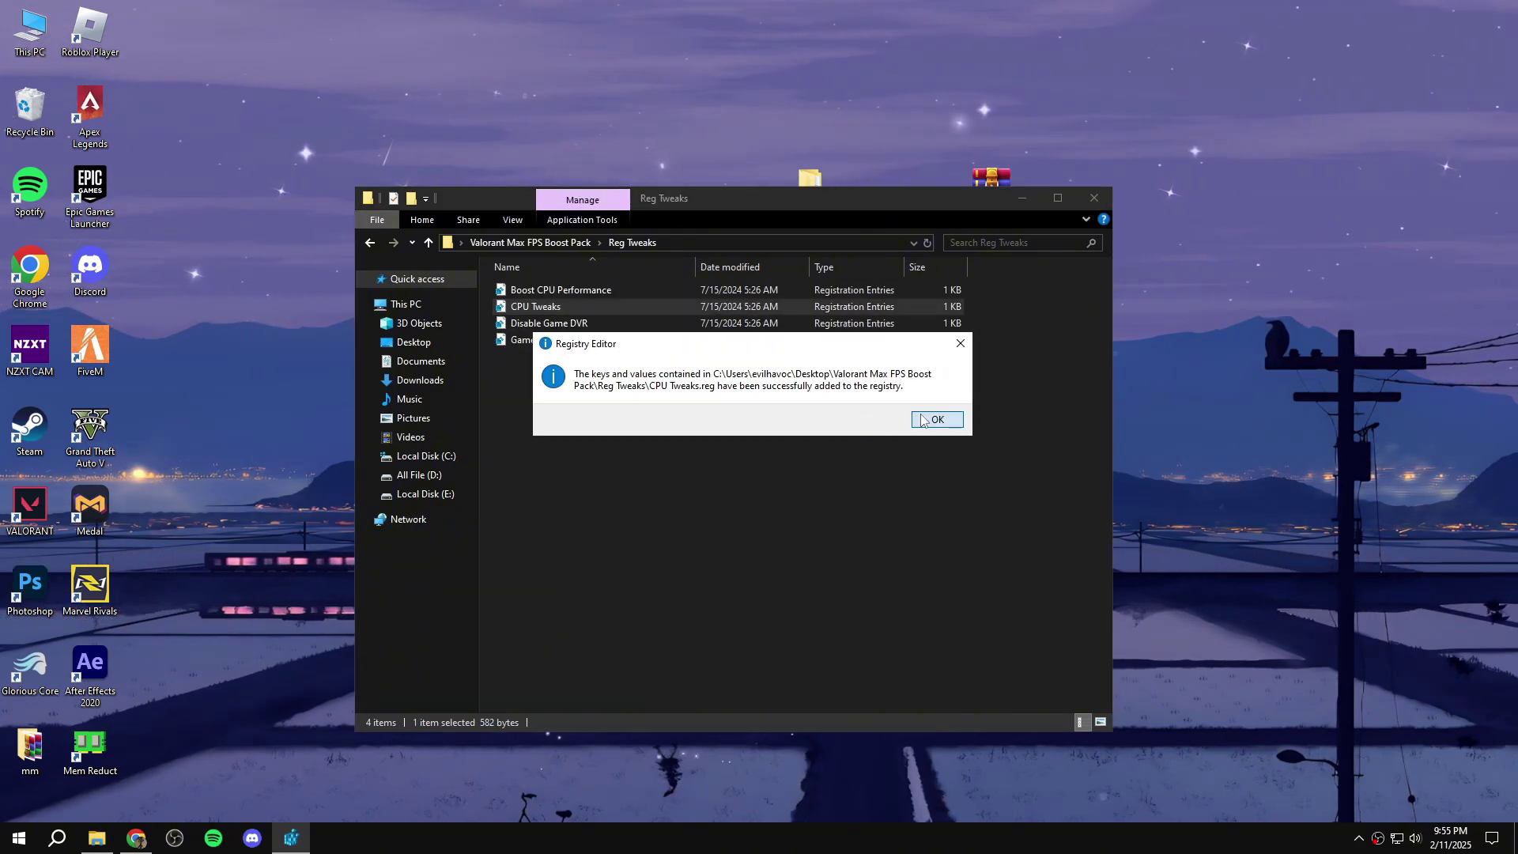
click(923, 420)
- Add the Disable Game DVR and Game Optimization files from the Reg Tweaks folder to the registry
double_click(586, 326)
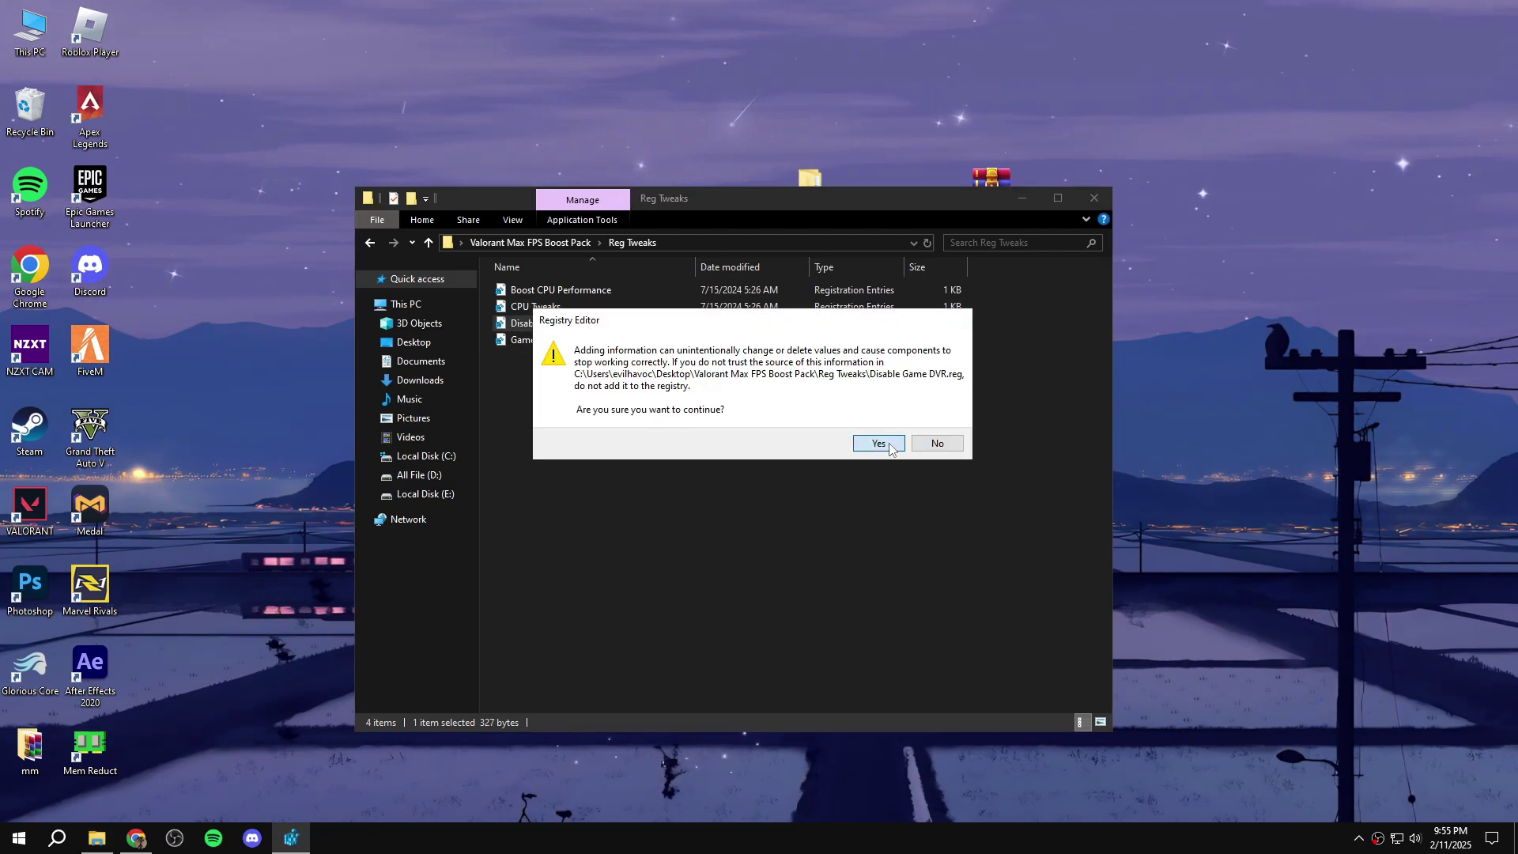
click(889, 444)
click(925, 420)
double_click(552, 342)
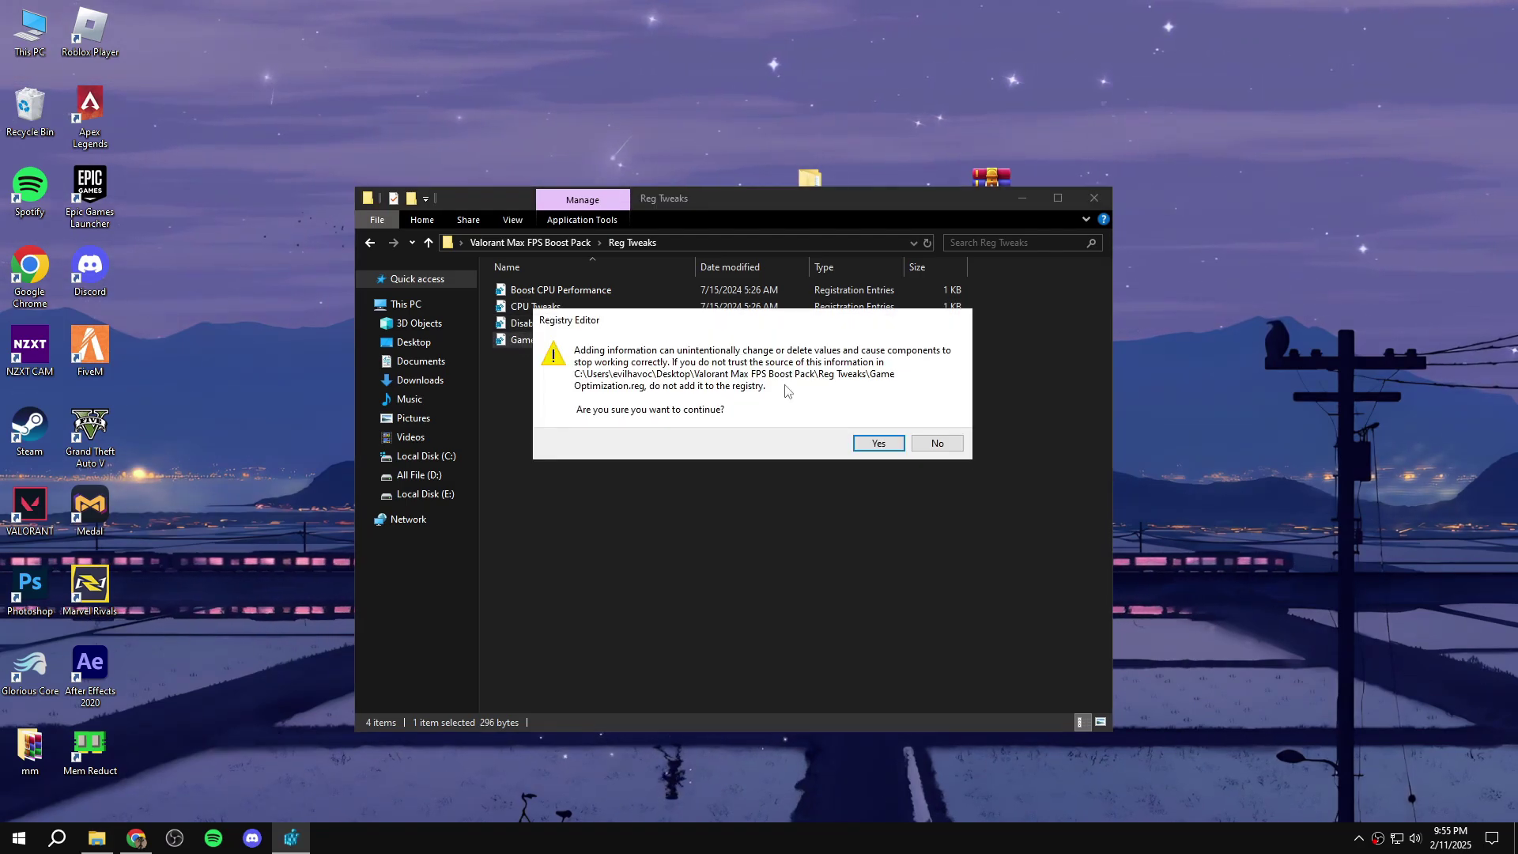
click(878, 443)
click(925, 420)
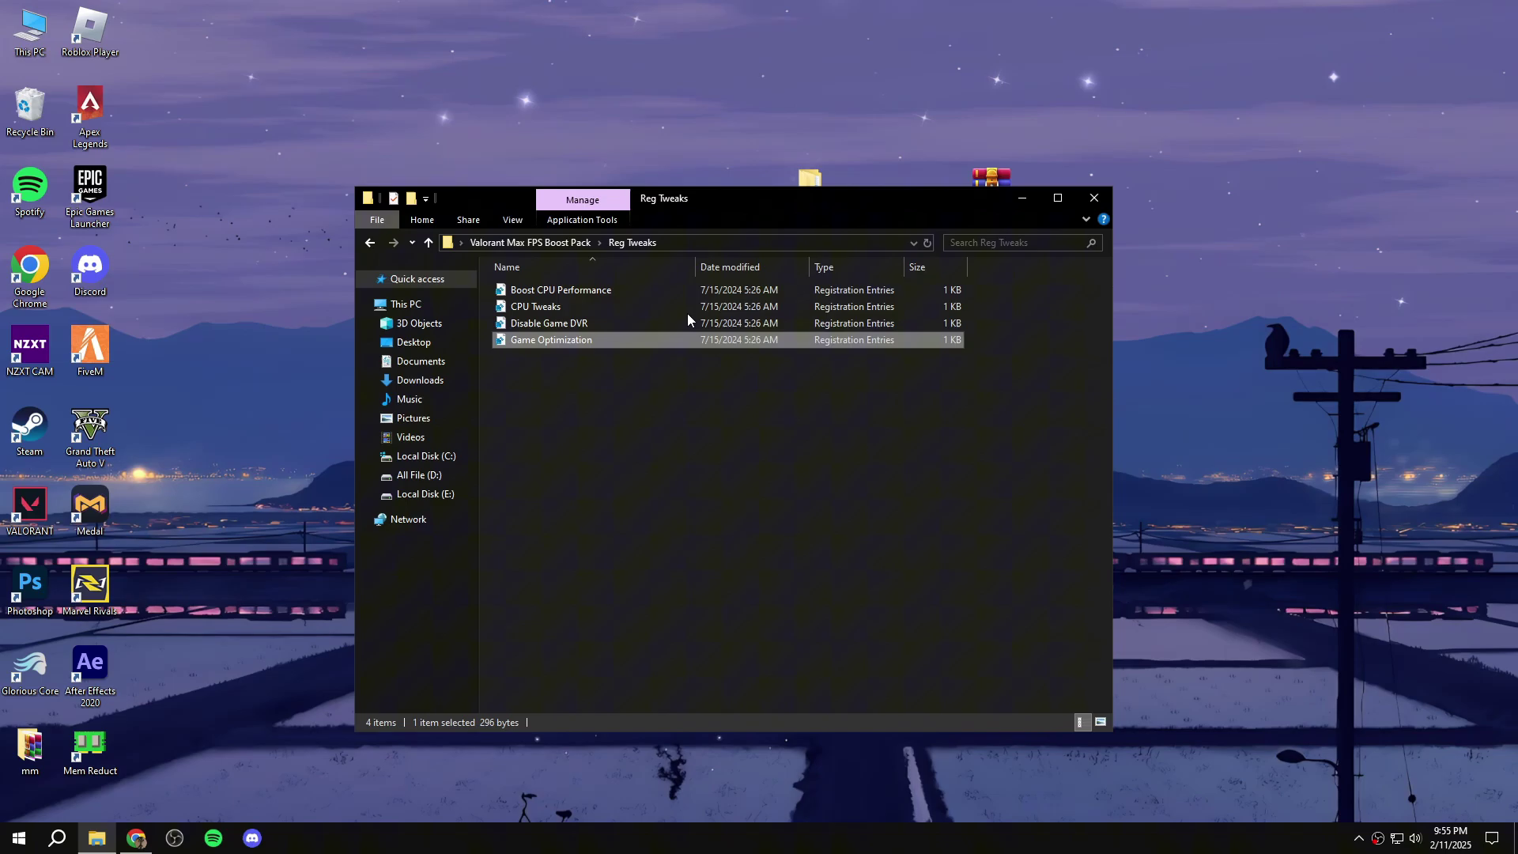
- Run the Delete Update Cache script from the boost pack's Temporary Files Cleanup folder
click(370, 242)
double_click(573, 345)
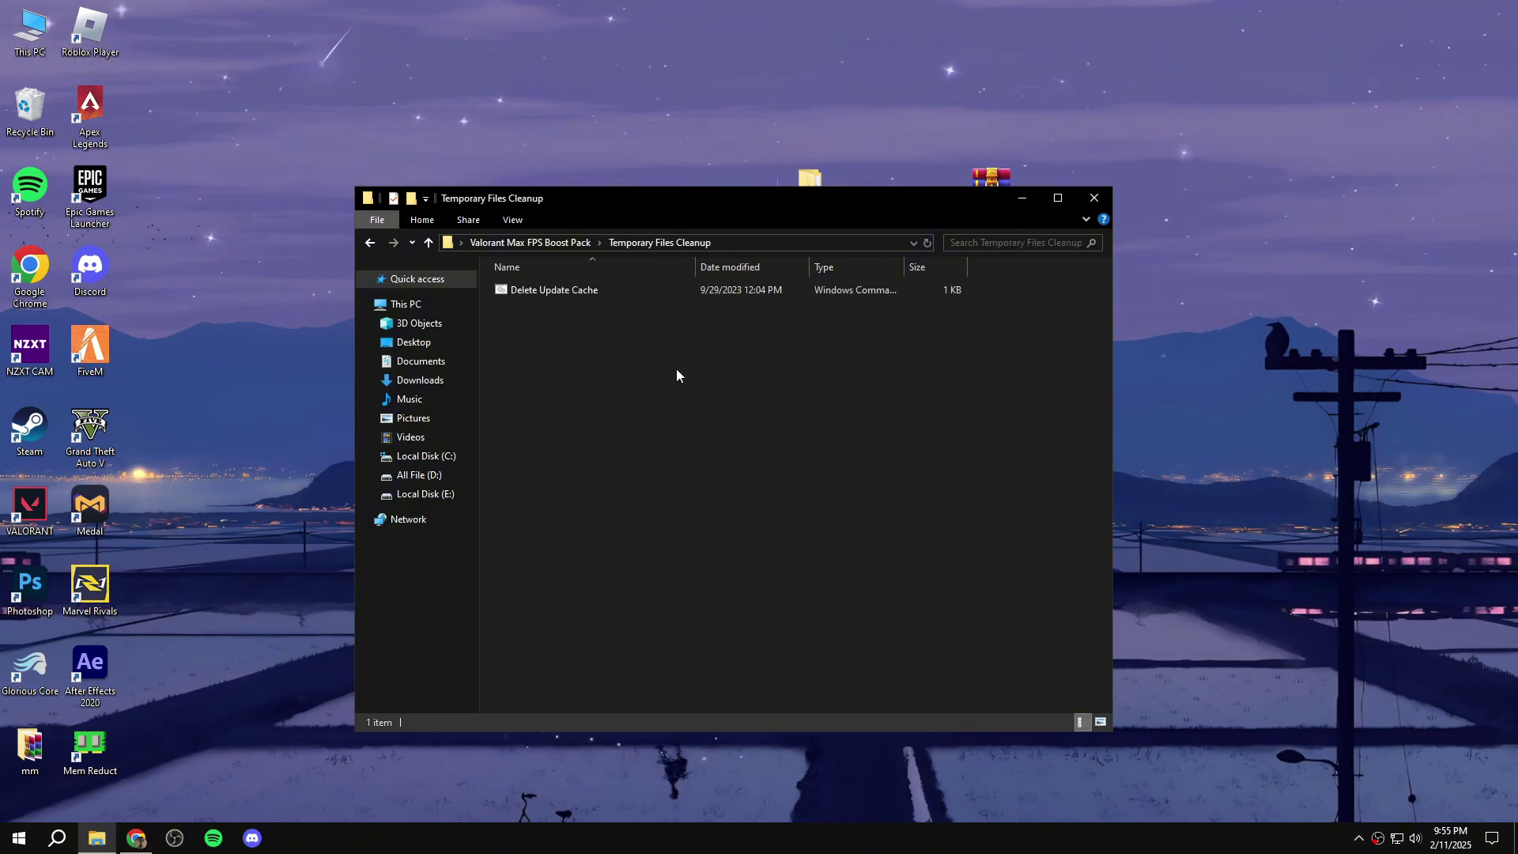
double_click(546, 287)
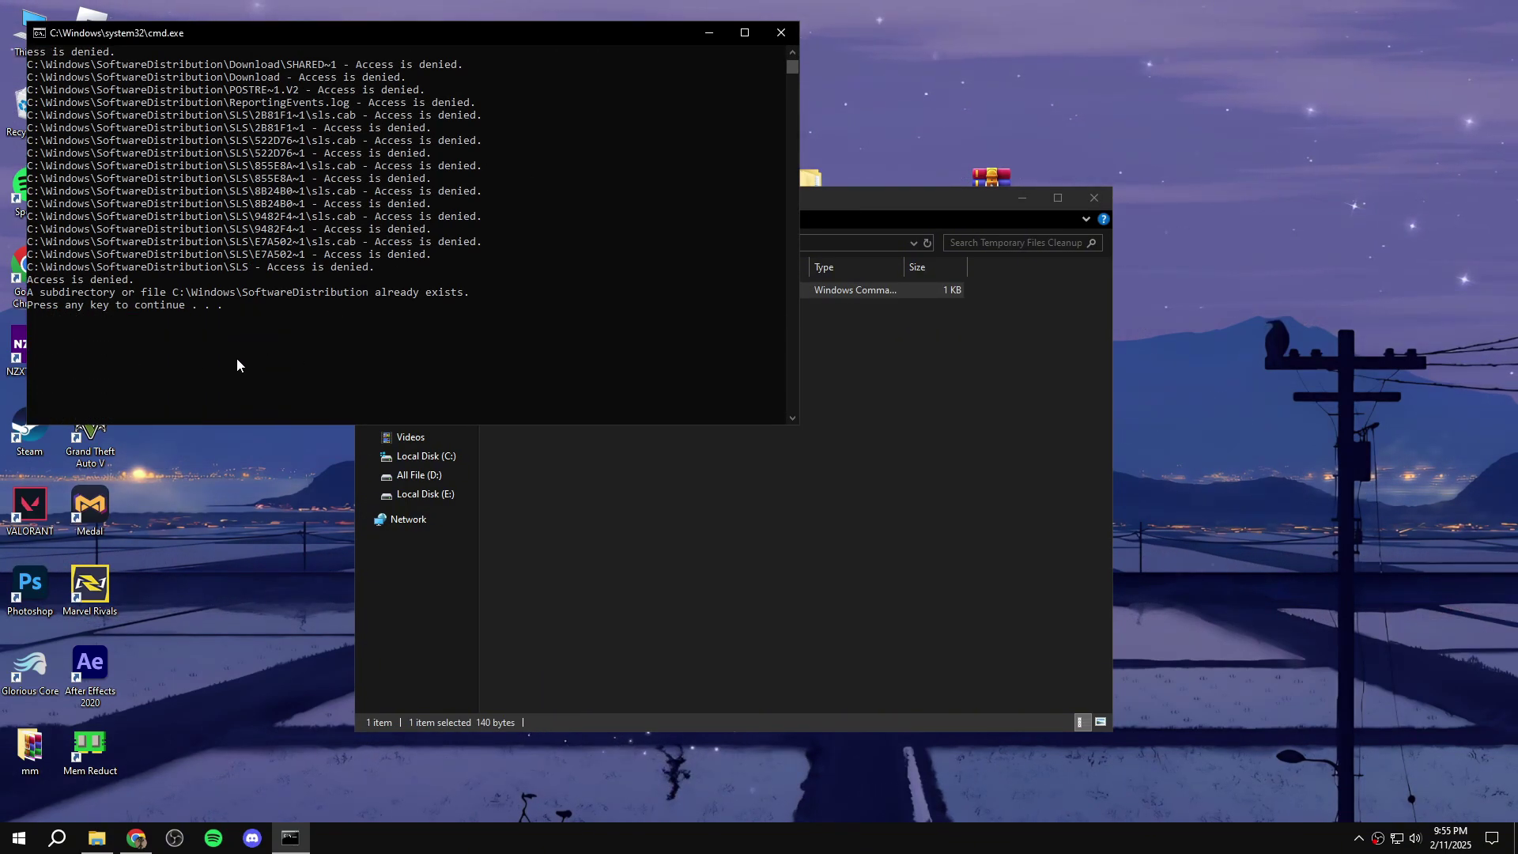
key(Return)
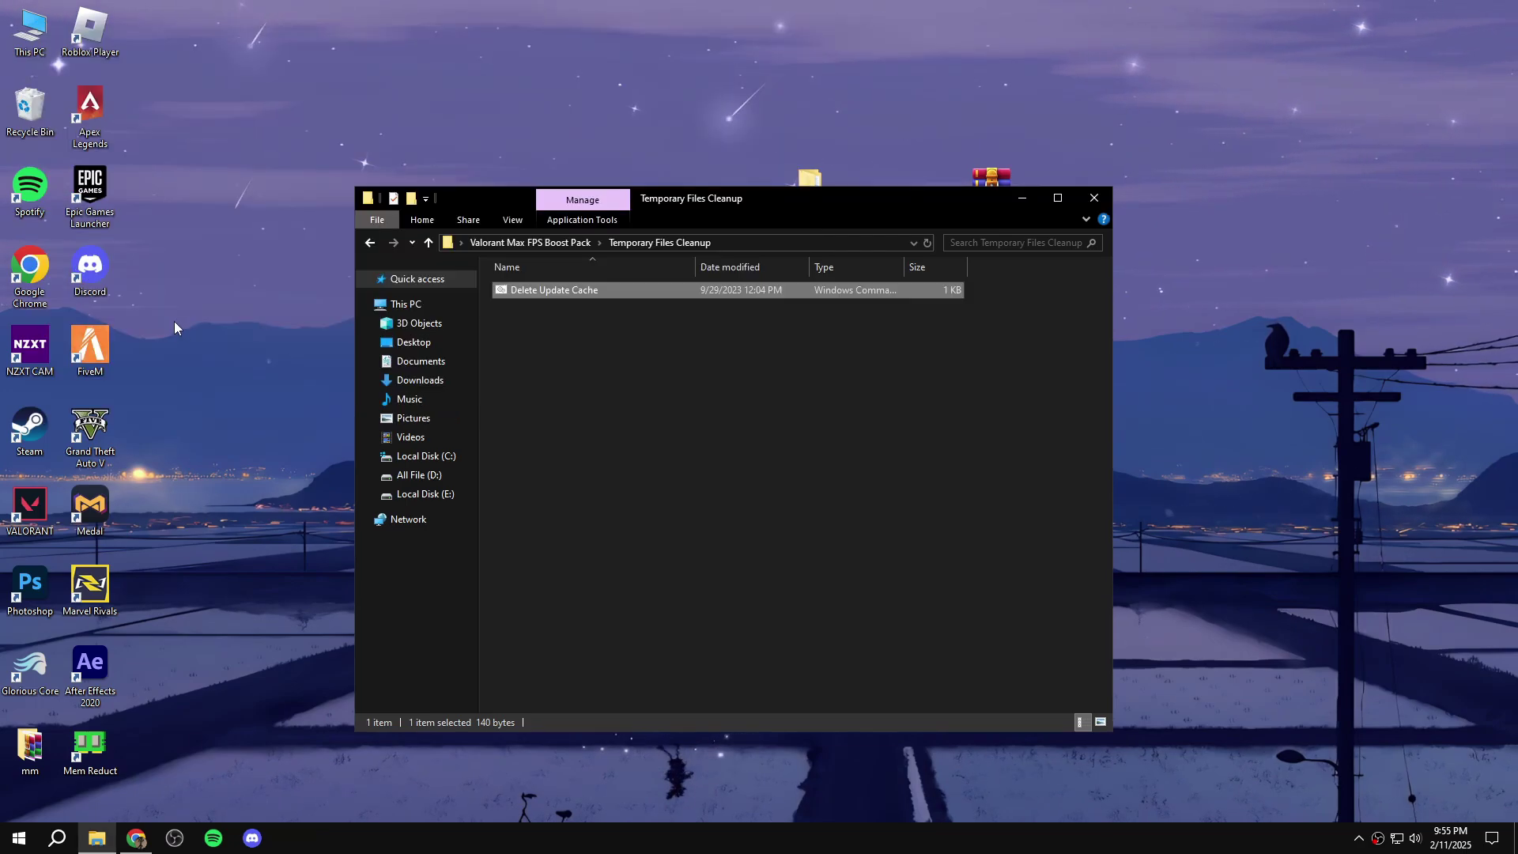
- Add the ValorantHighPriority file from the boost pack's Valorant Priority folder to the registry, and close the folder
click(369, 242)
double_click(548, 362)
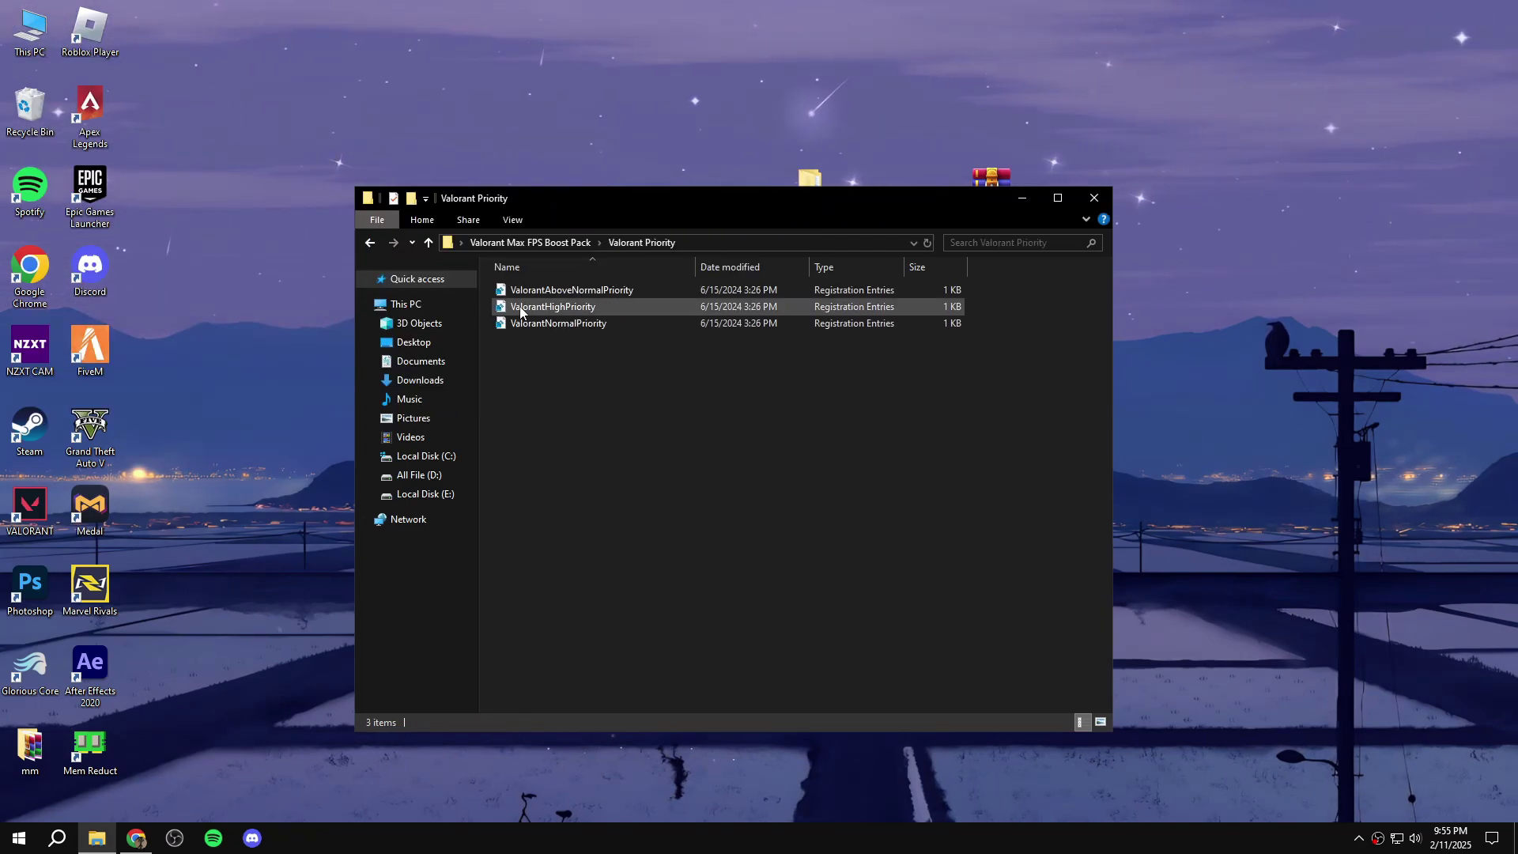
double_click(585, 308)
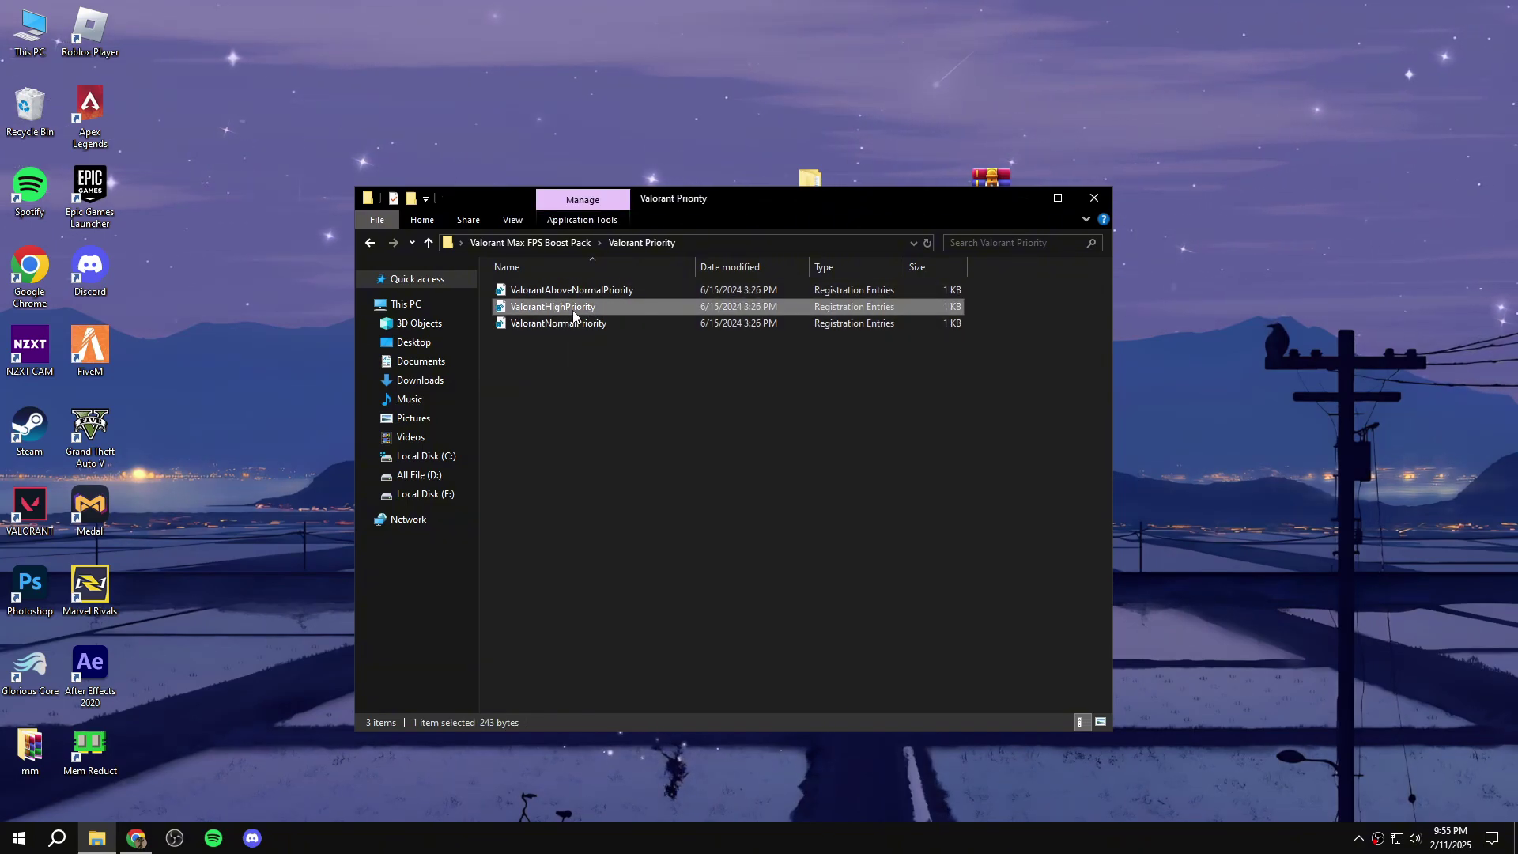
click(870, 444)
click(935, 419)
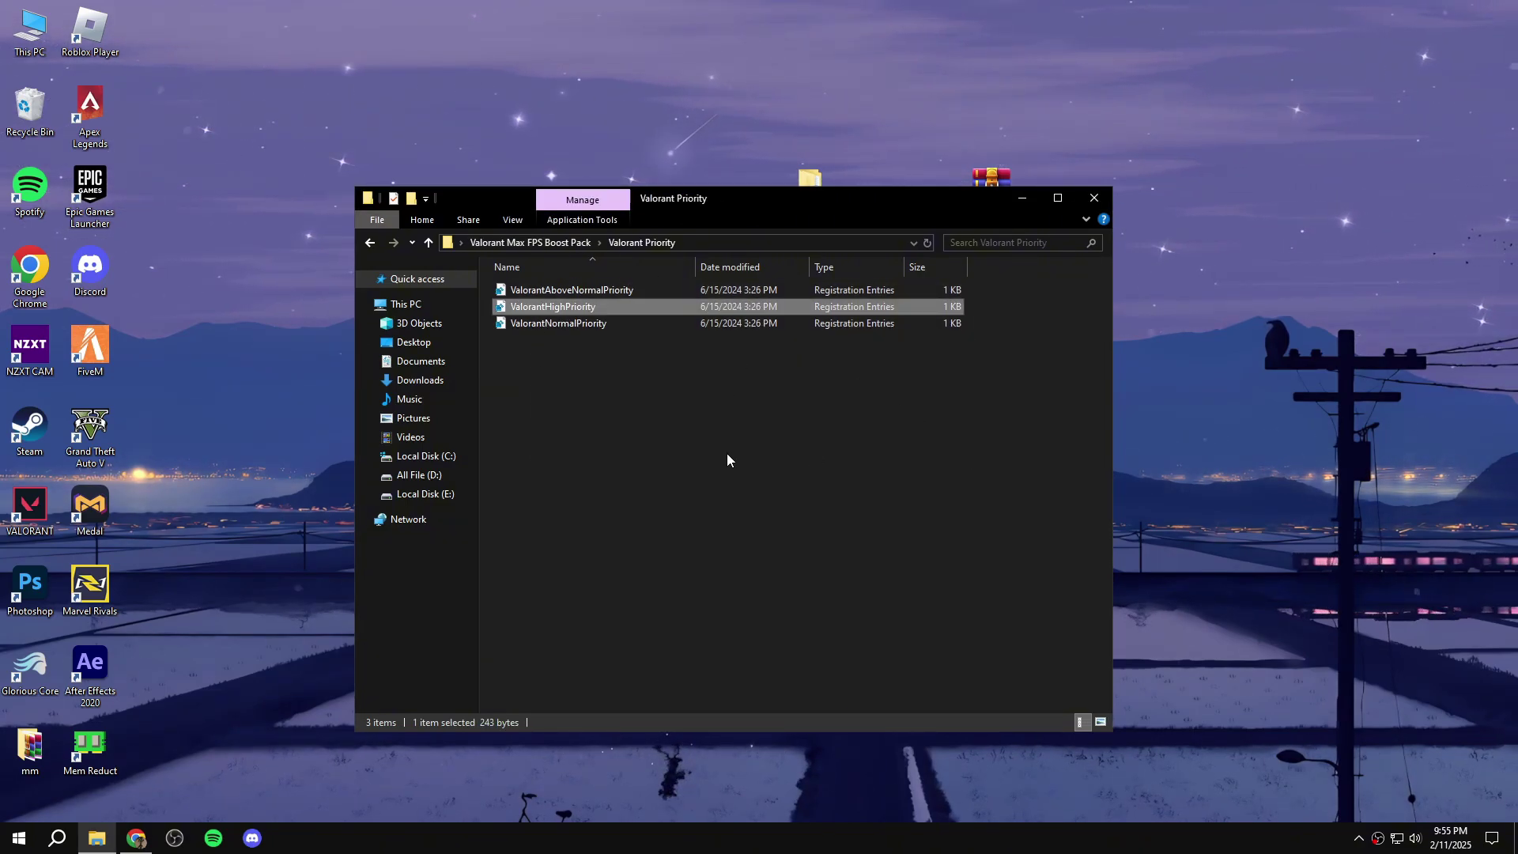
click(1096, 200)
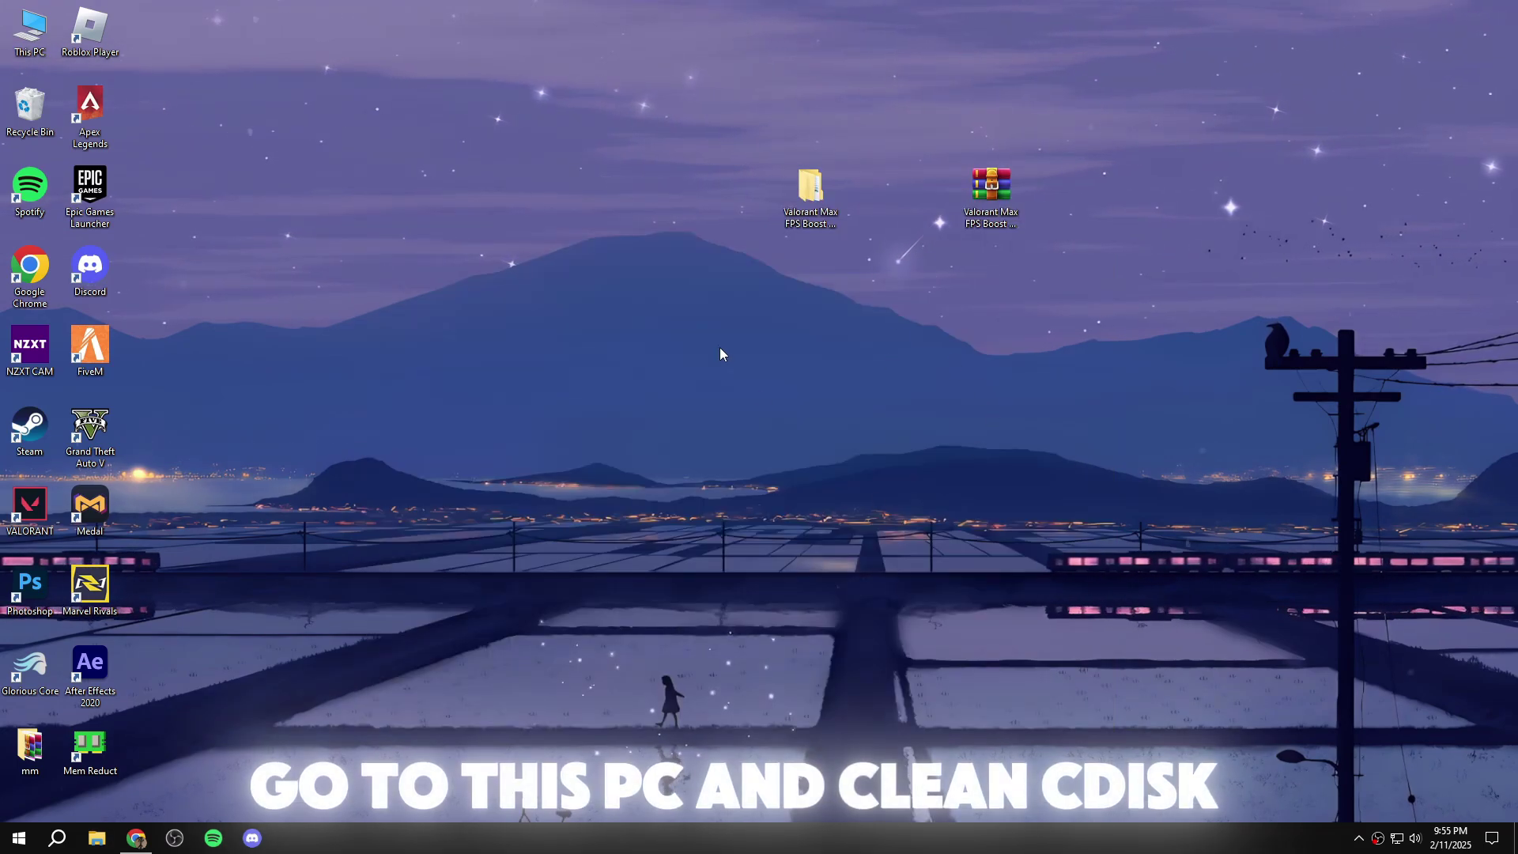
- Open the properties of Local Disk (C:) from This PC and start Disk Cleanup for the drive
double_click(32, 39)
click(514, 471)
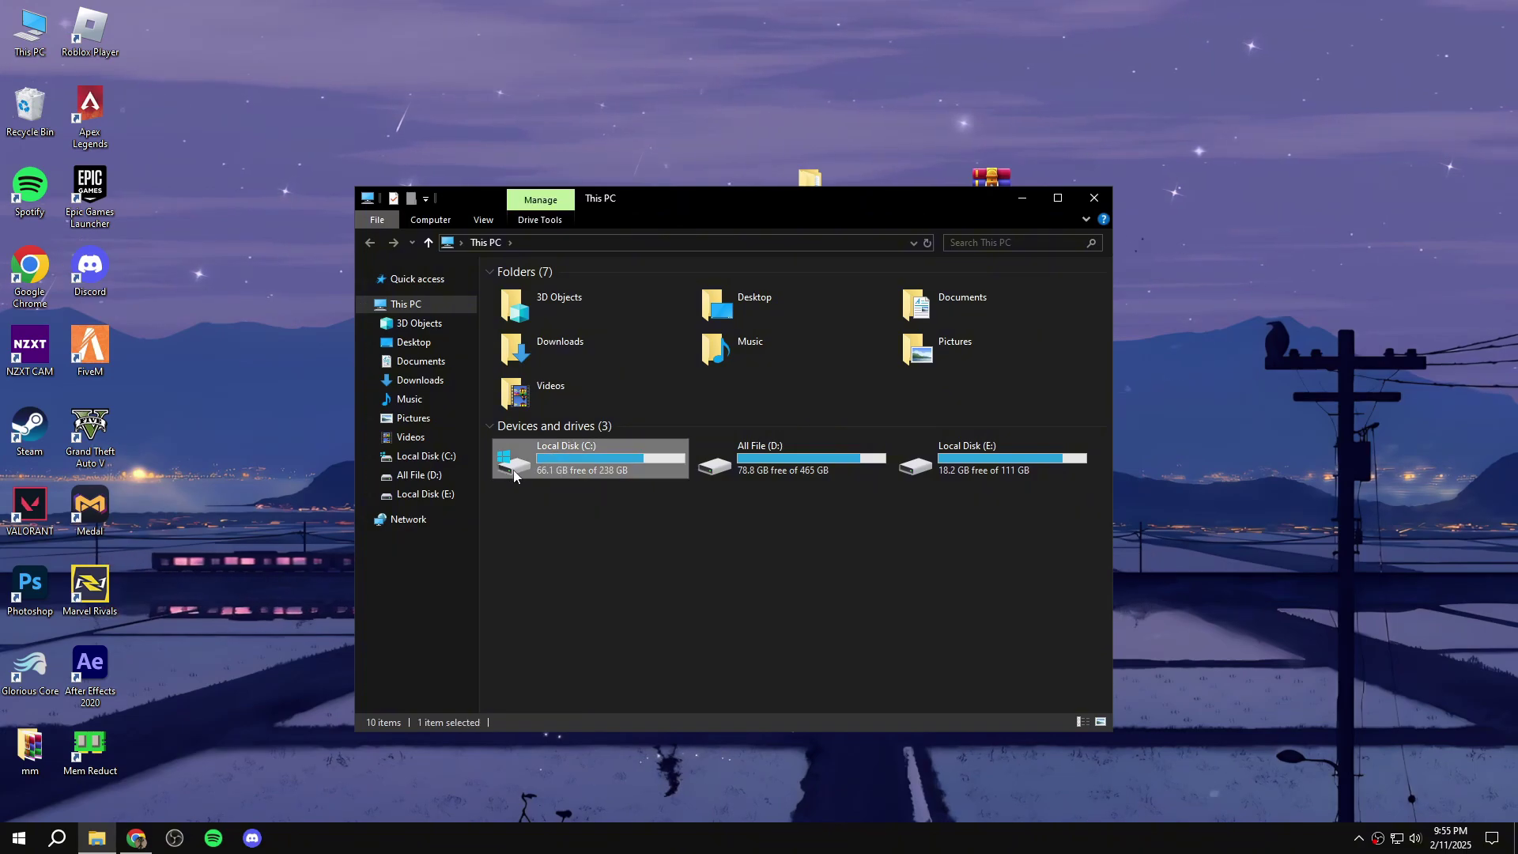
right_click(558, 466)
click(624, 786)
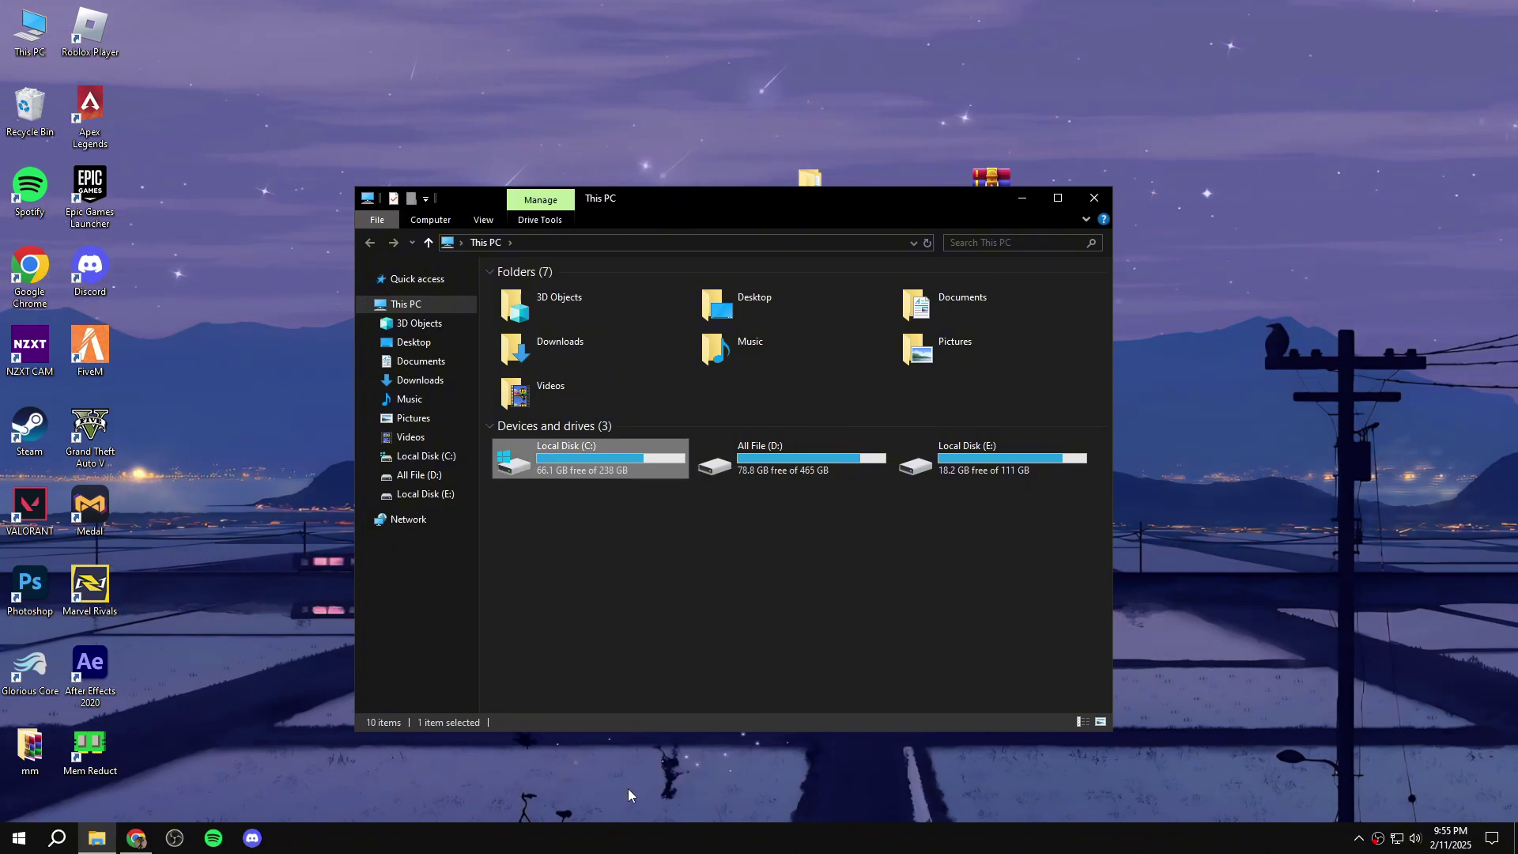
drag(666, 443, 614, 353)
click(740, 597)
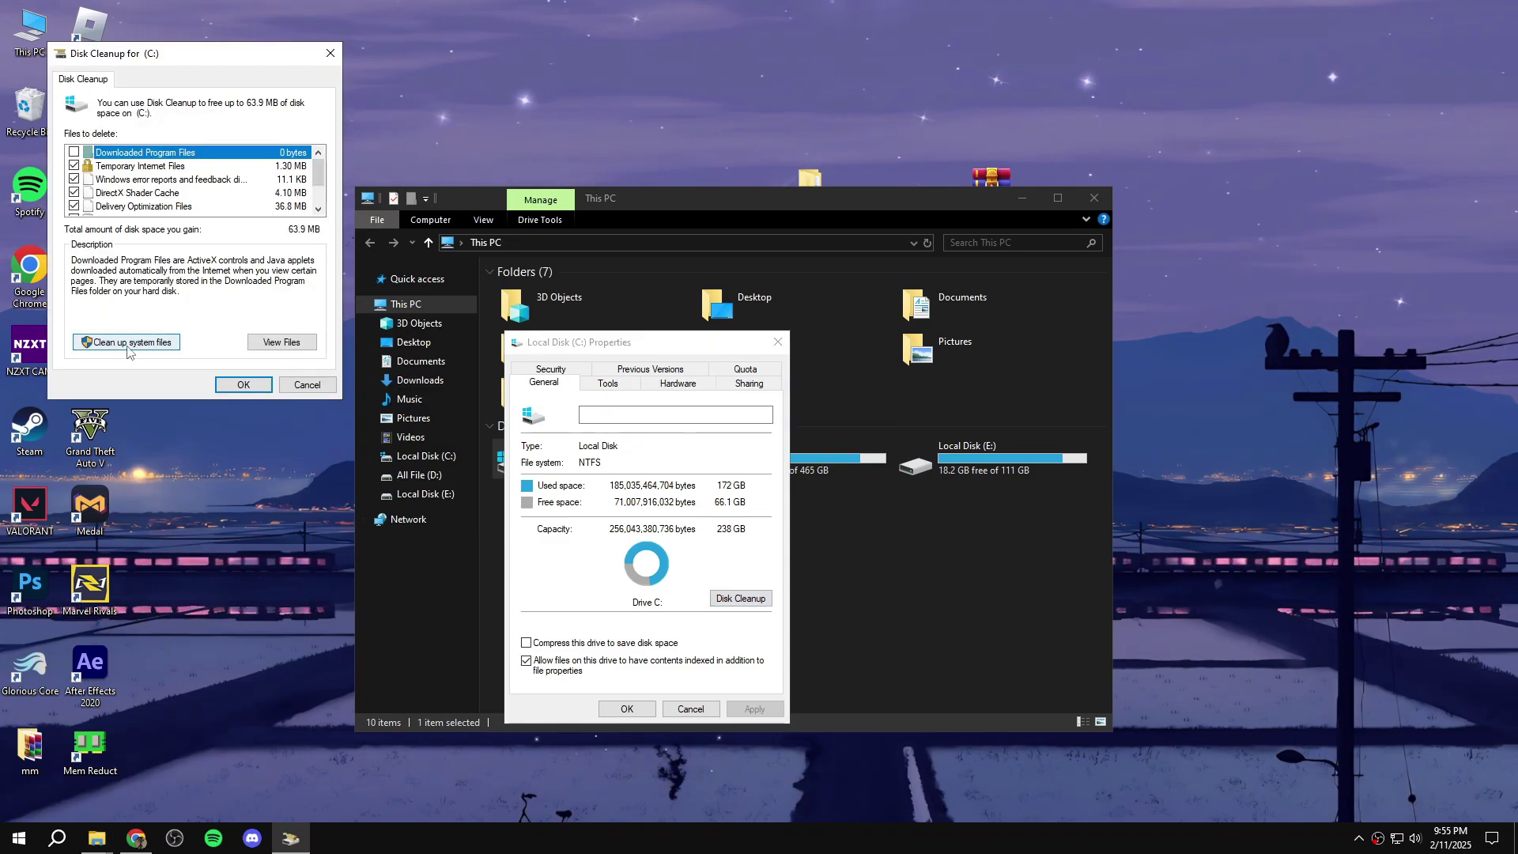
- Rescan drive C: including system files, permanently delete the preselected files, and close the cleanup, drive properties and This PC windows
click(126, 347)
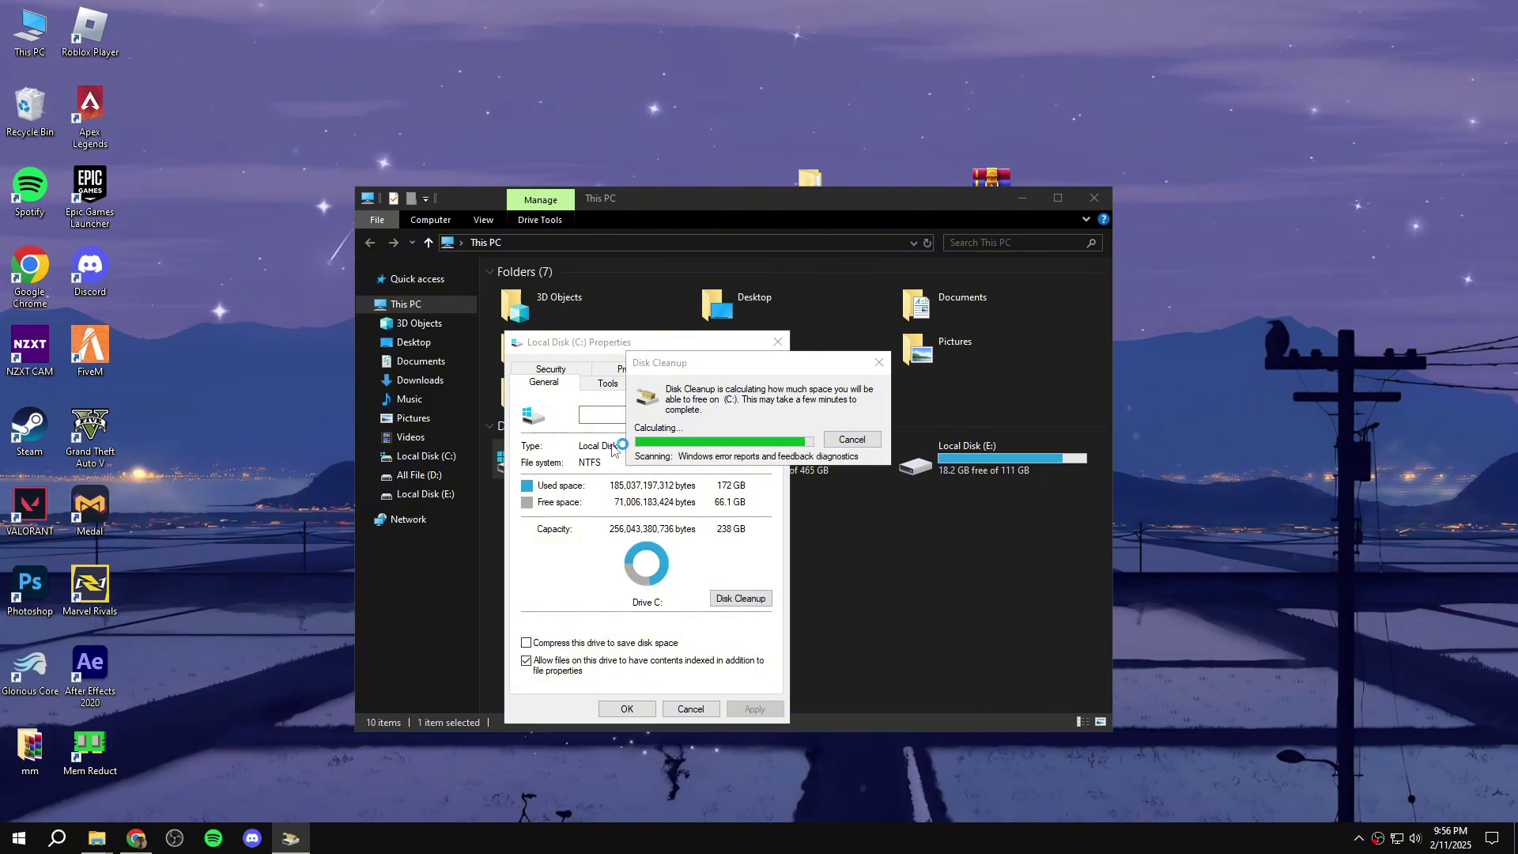
click(264, 406)
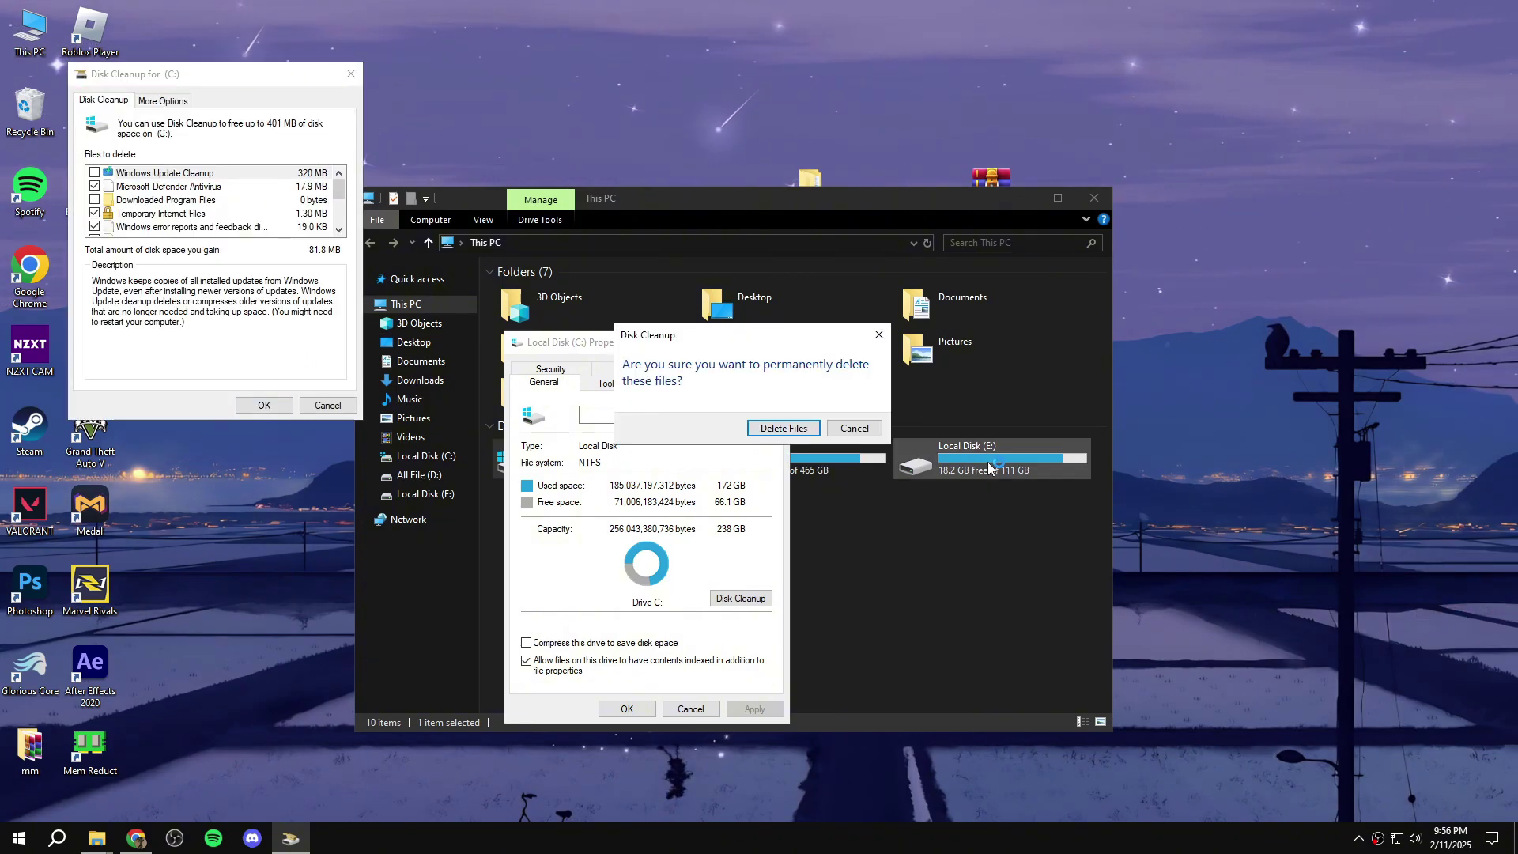
click(783, 429)
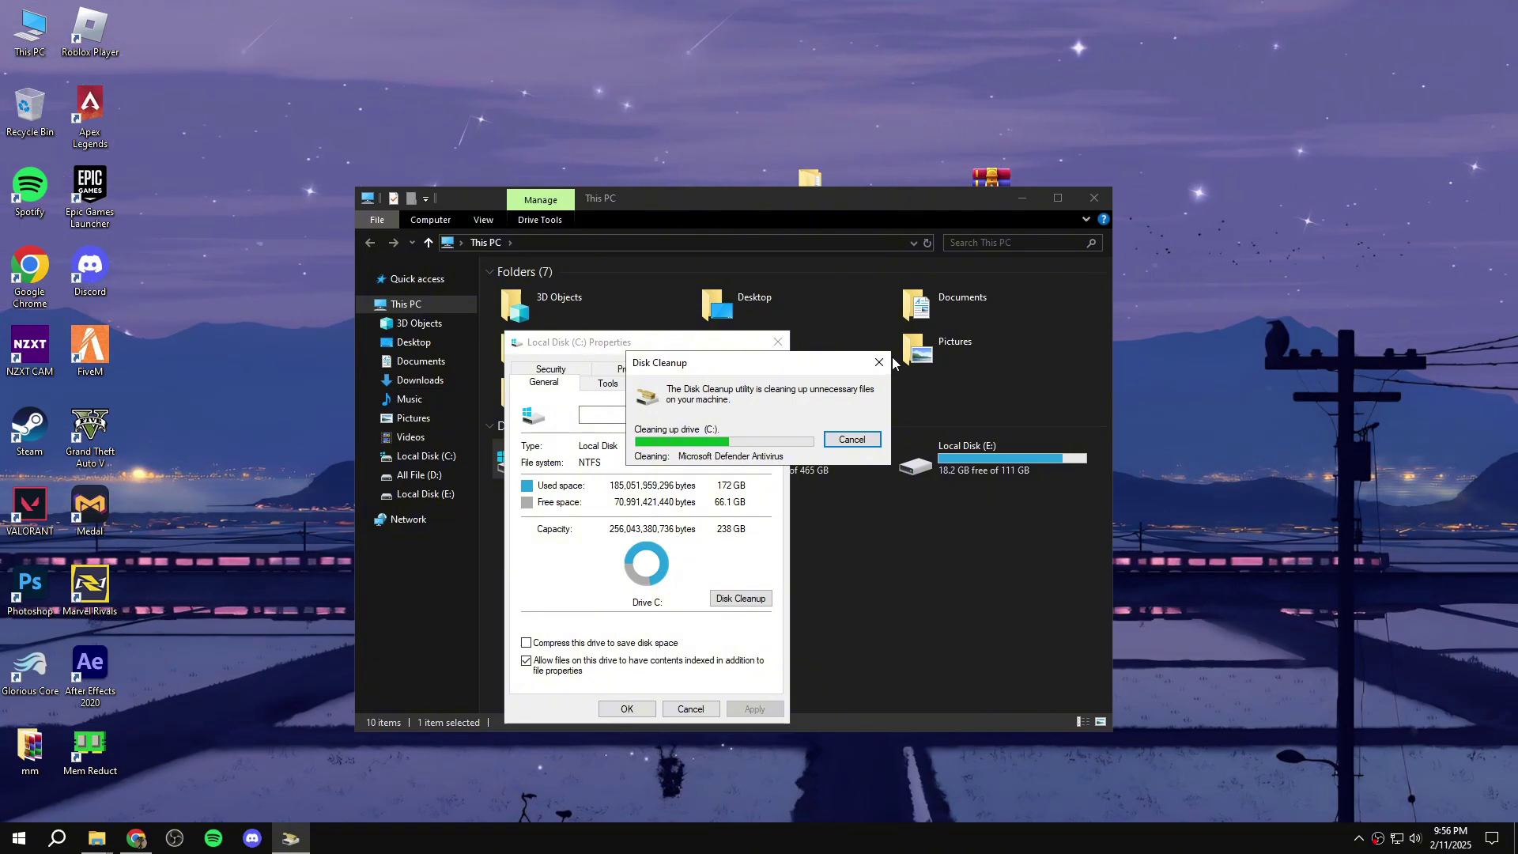
click(878, 362)
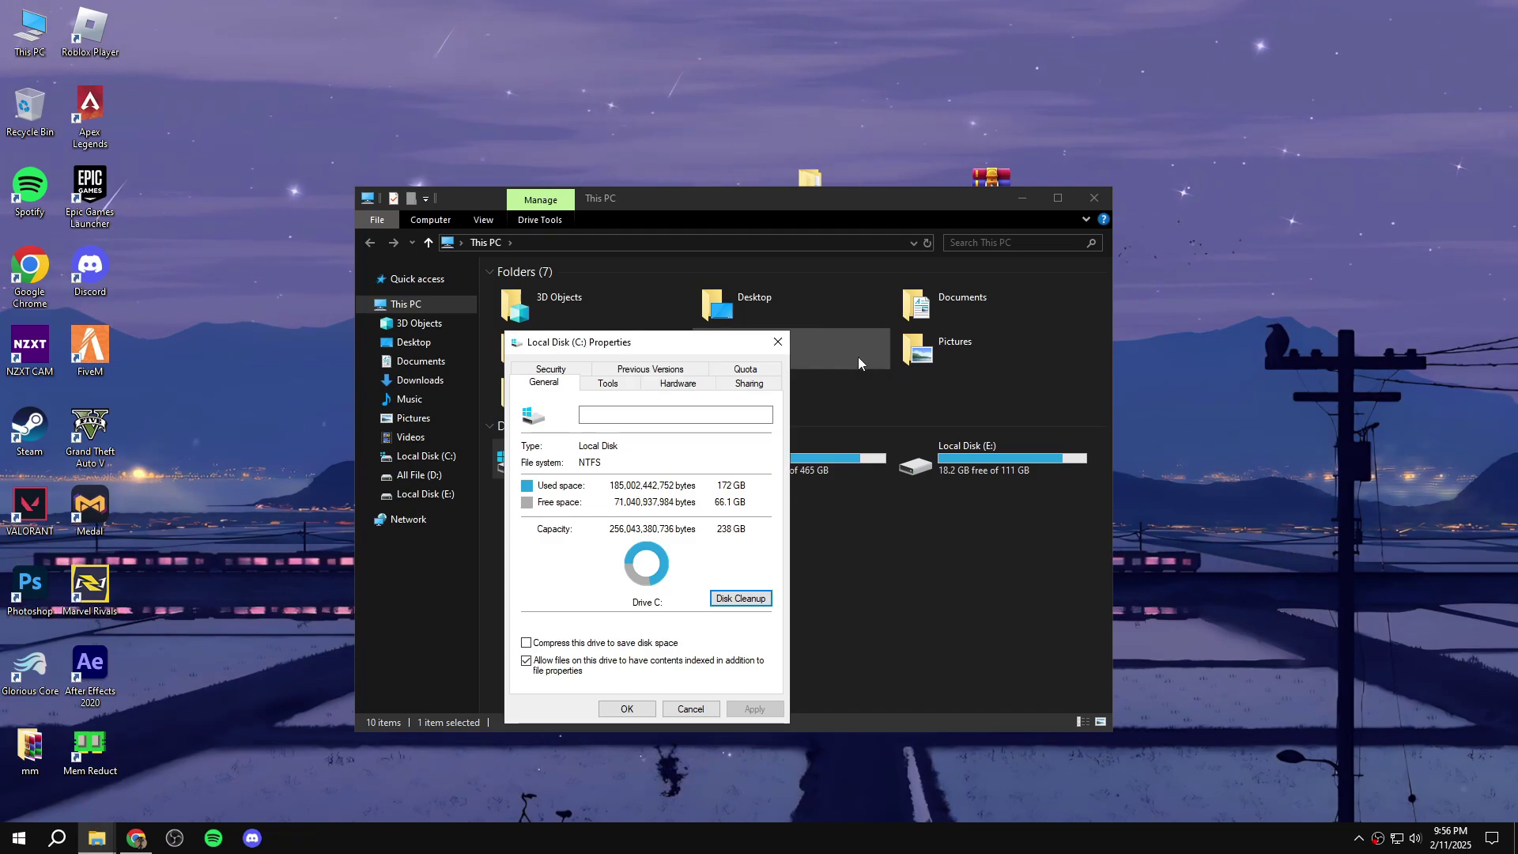
click(777, 344)
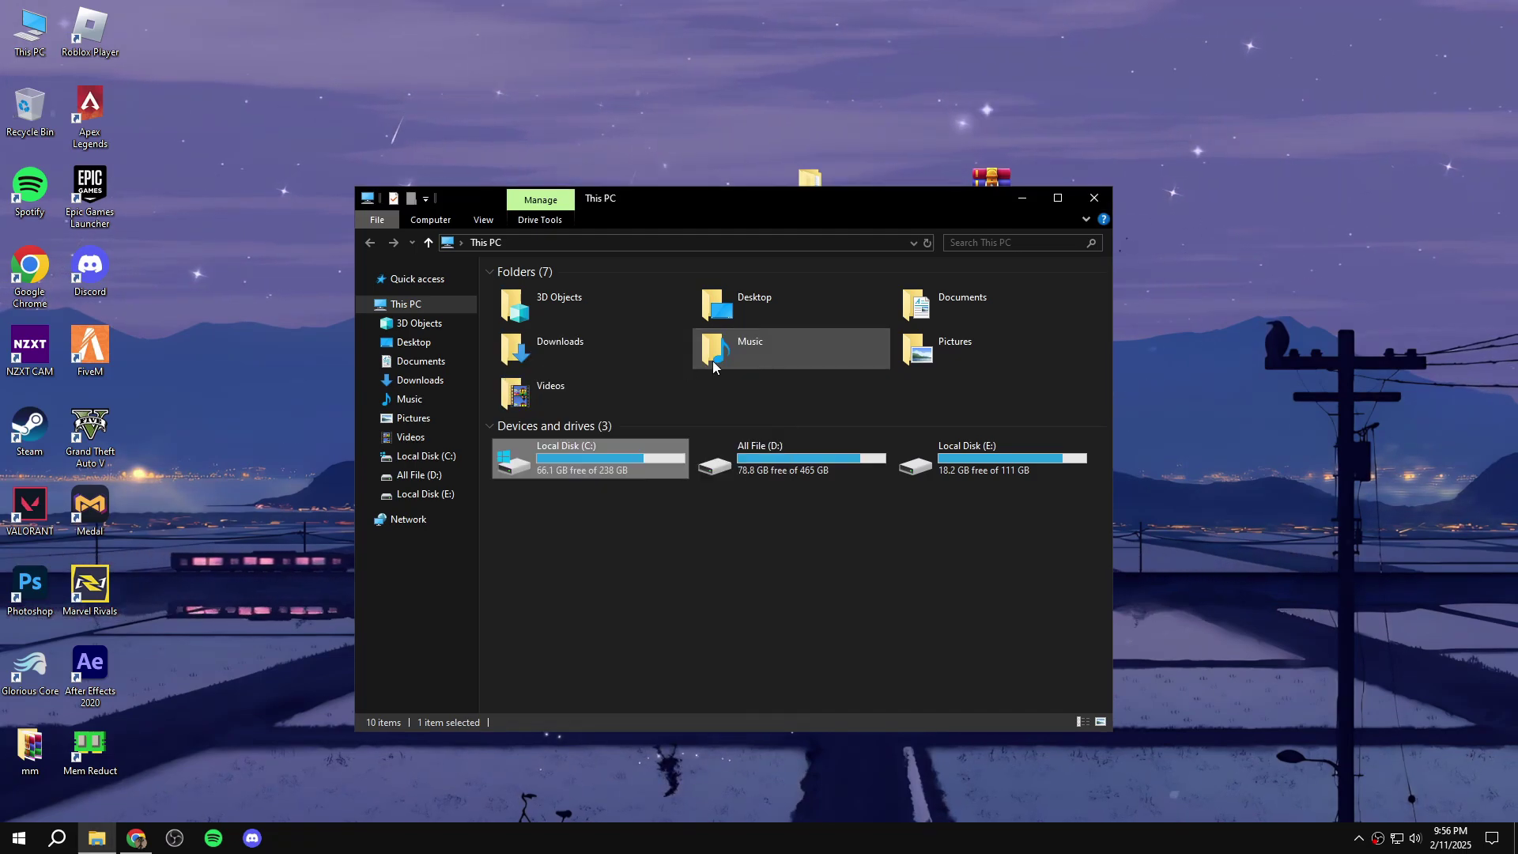
click(1094, 197)
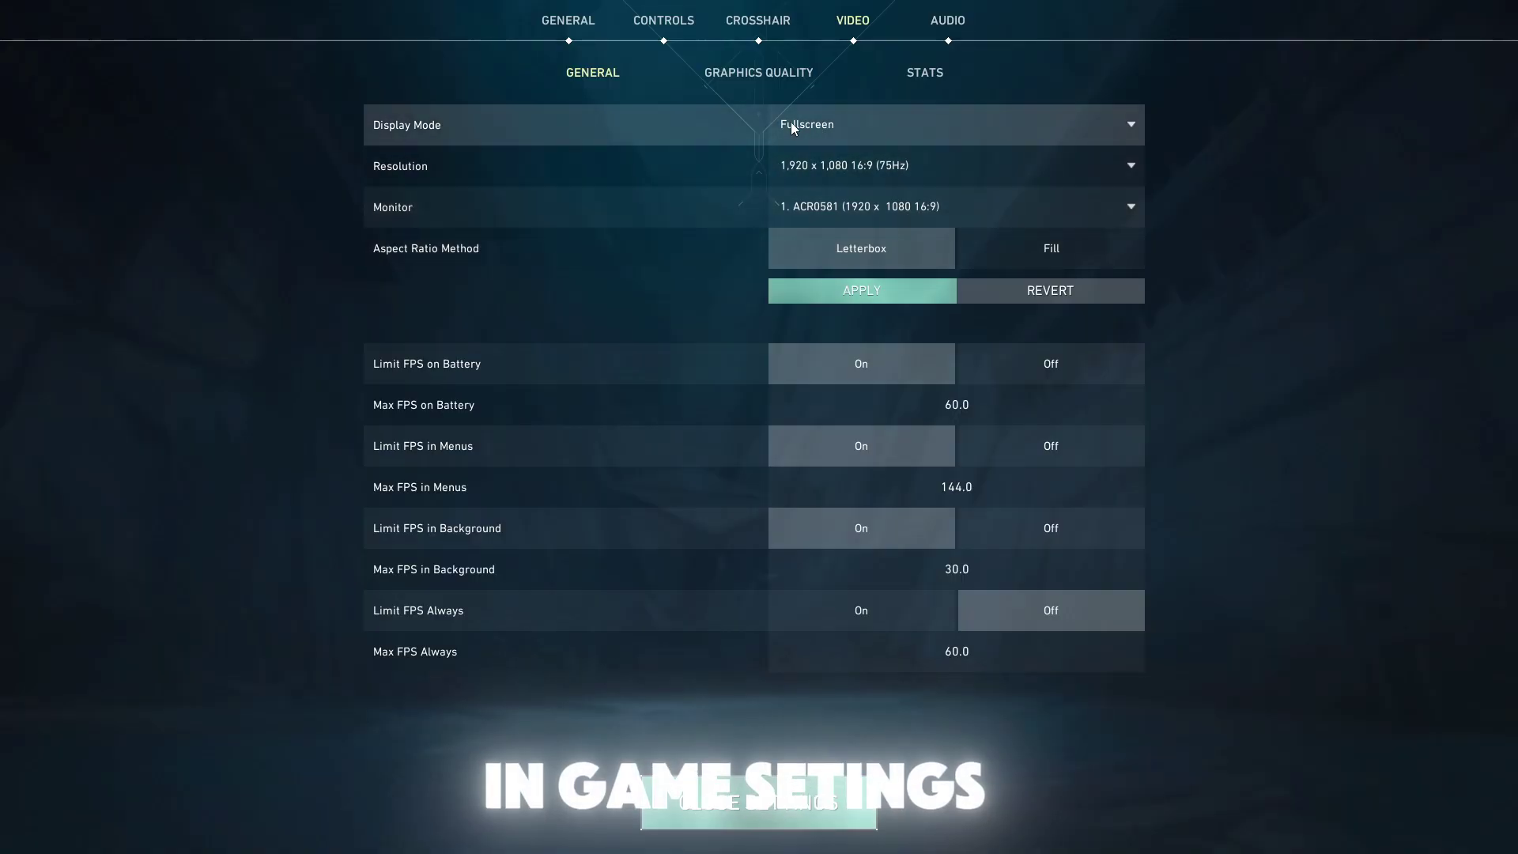
- In Valorant's video settings, choose Fullscreen as the display mode and open the Graphics Quality settings
click(790, 124)
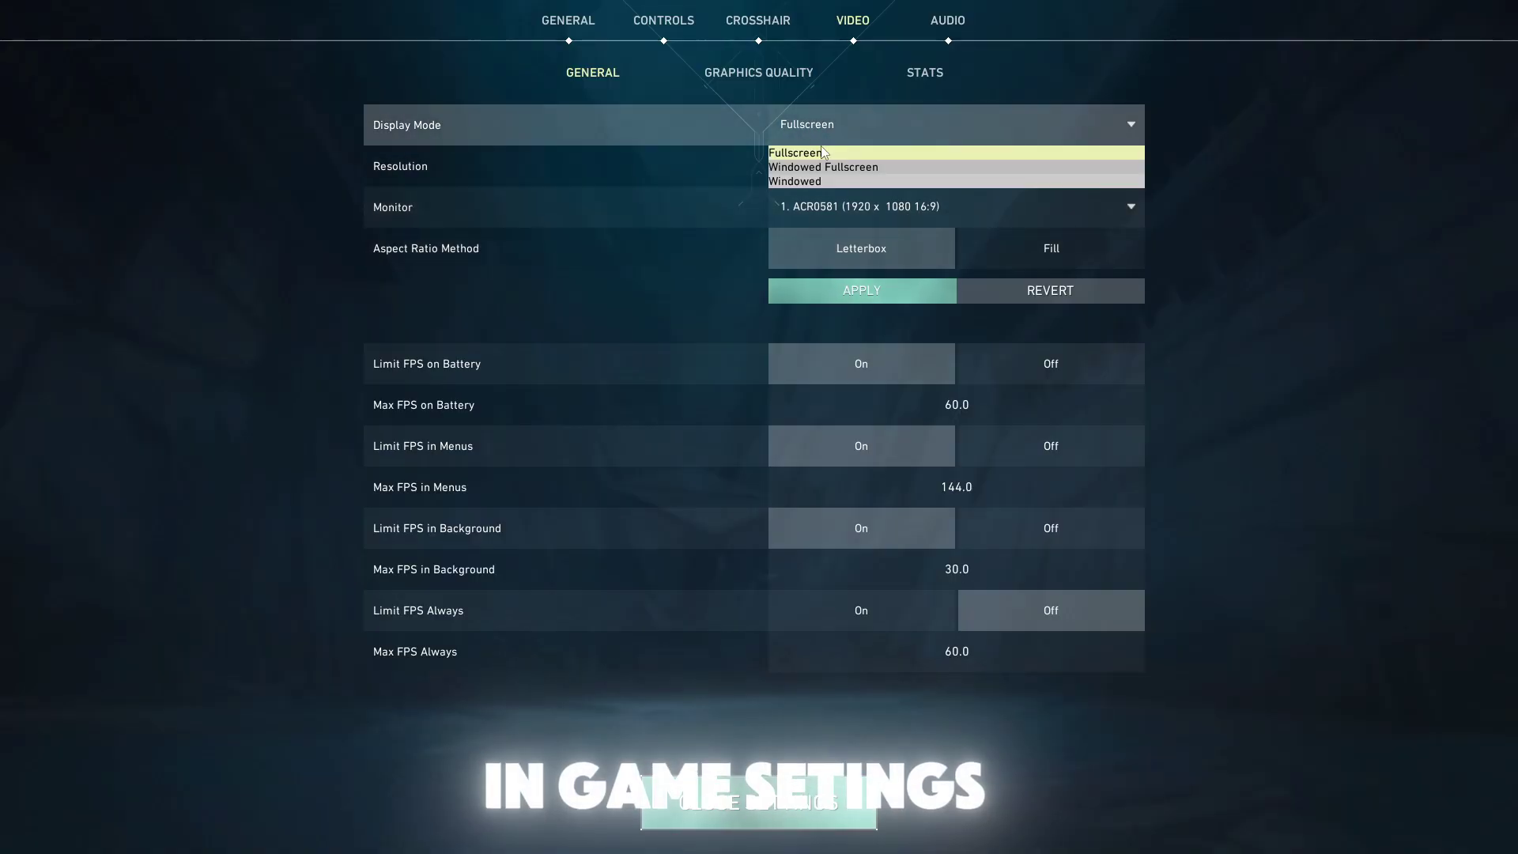
click(823, 153)
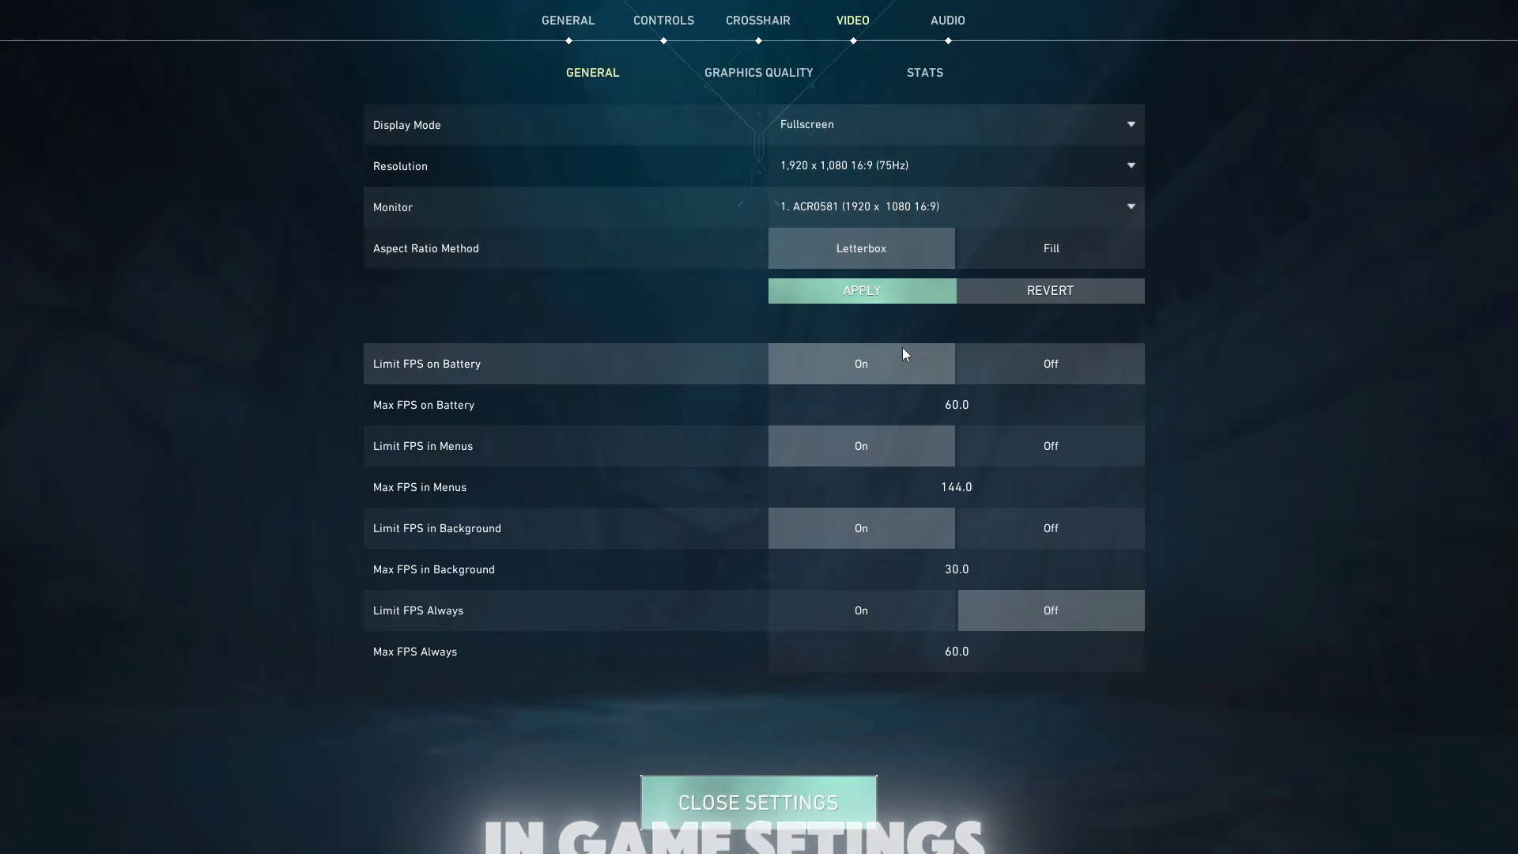
click(761, 72)
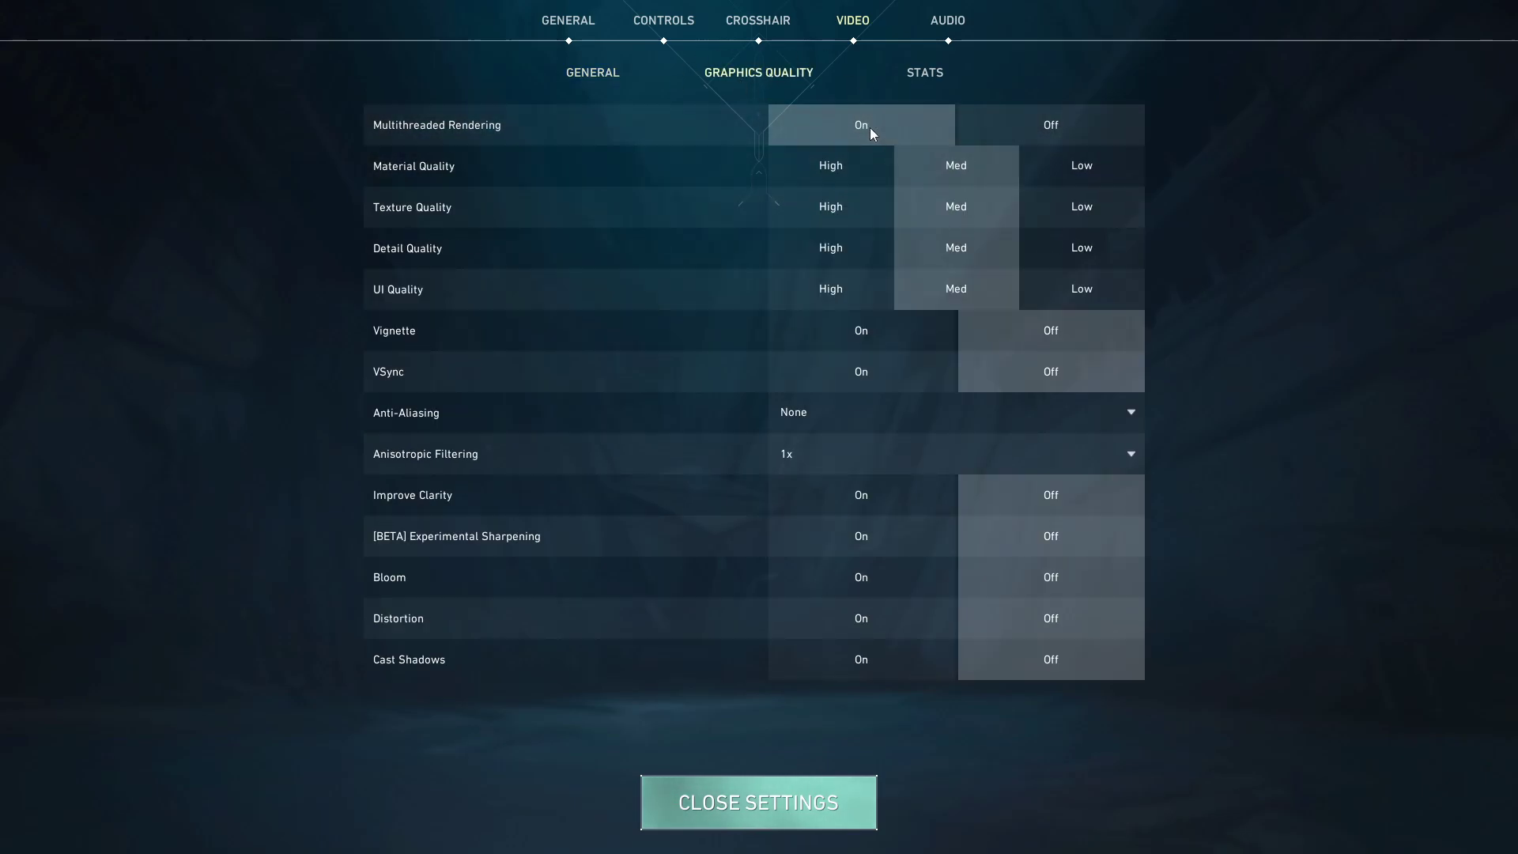